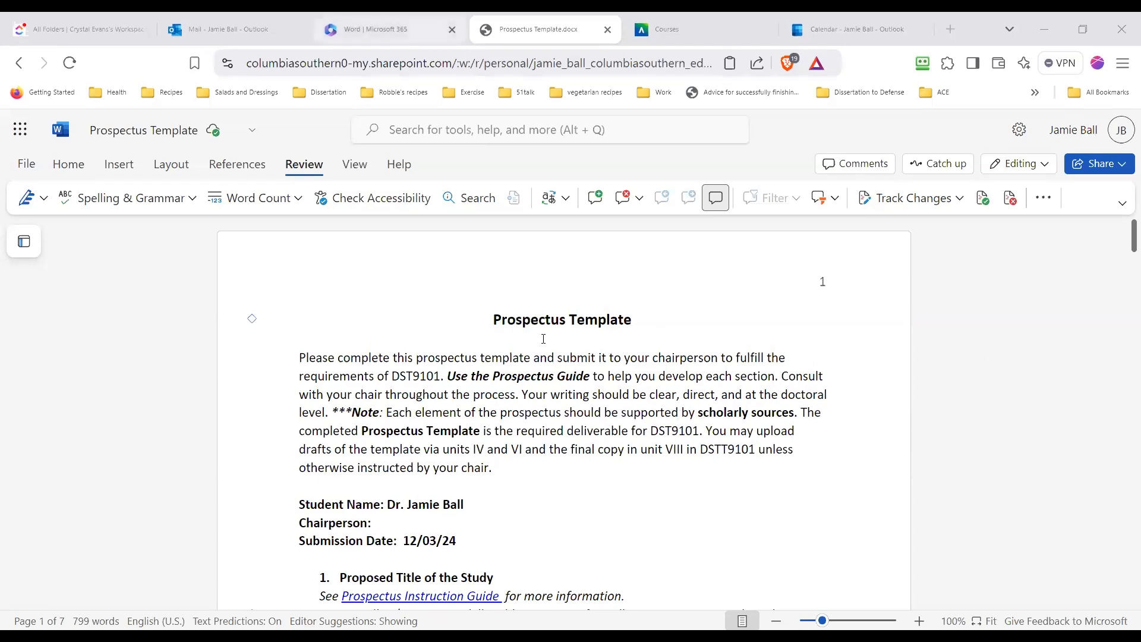
Check the Word file list, return to the Prospectus Template document and switch it to the Classic Ribbon layout
left_click(375, 29)
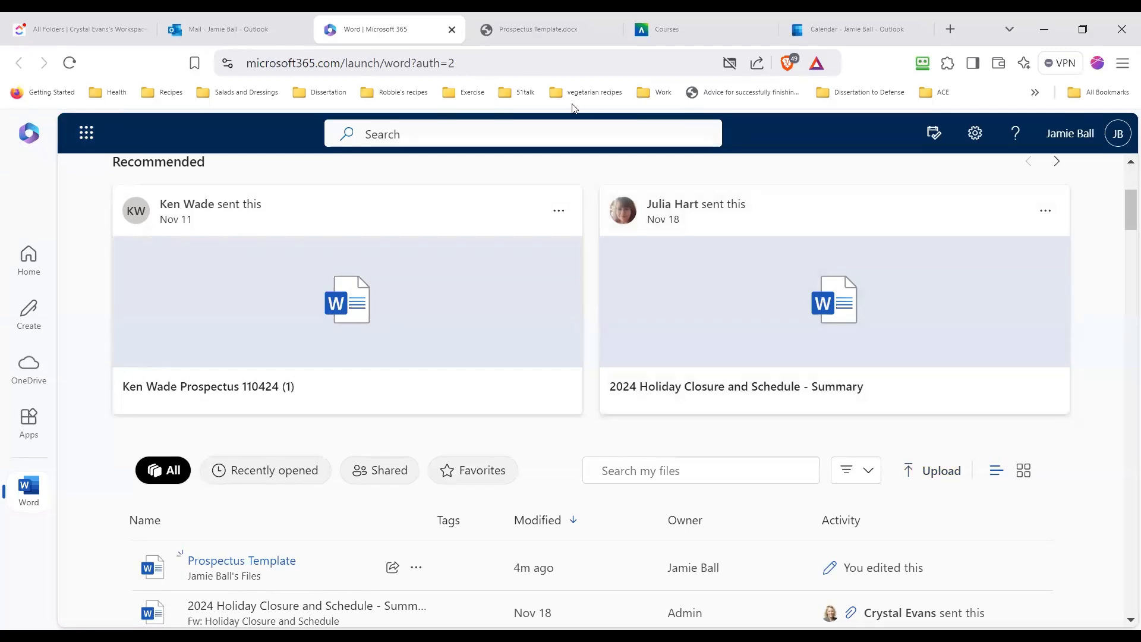
left_click(529, 27)
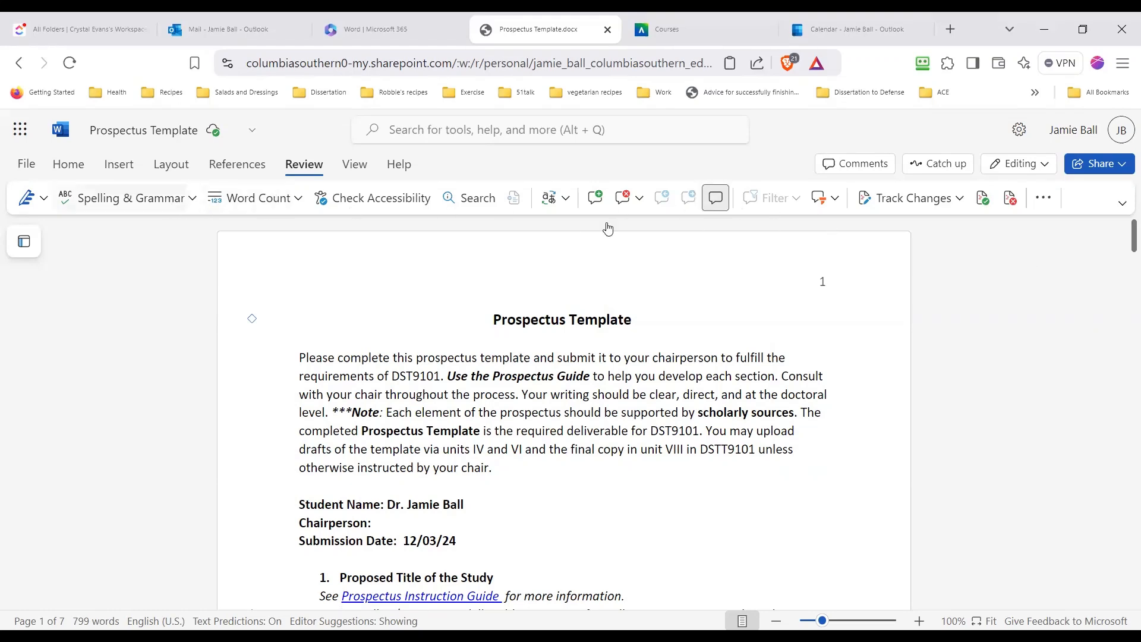
left_click(1124, 206)
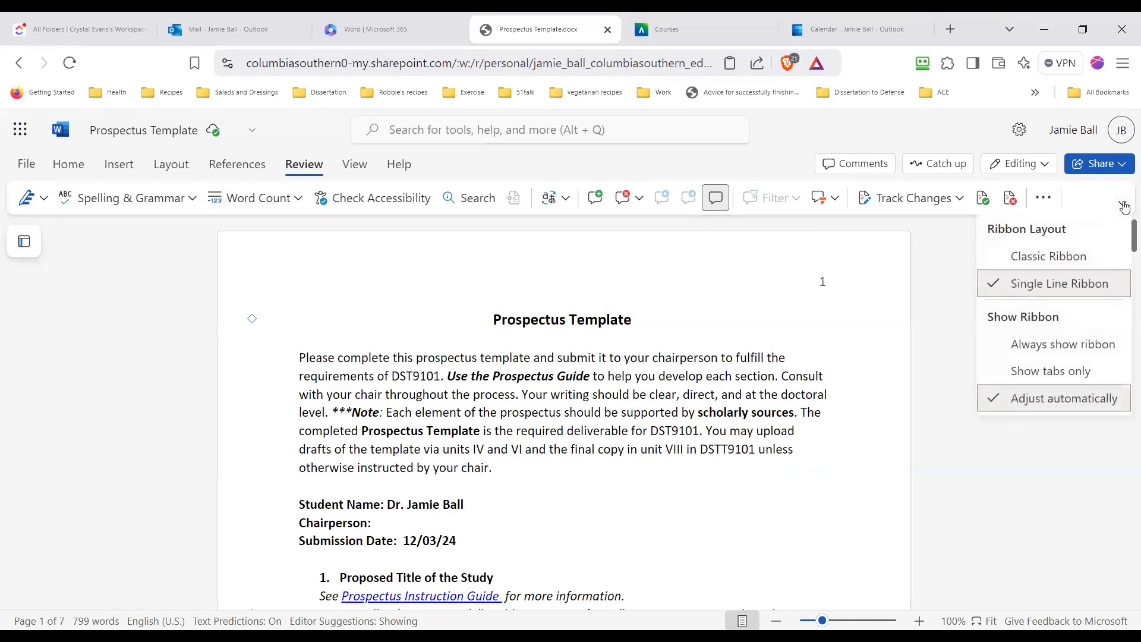
left_click(1053, 262)
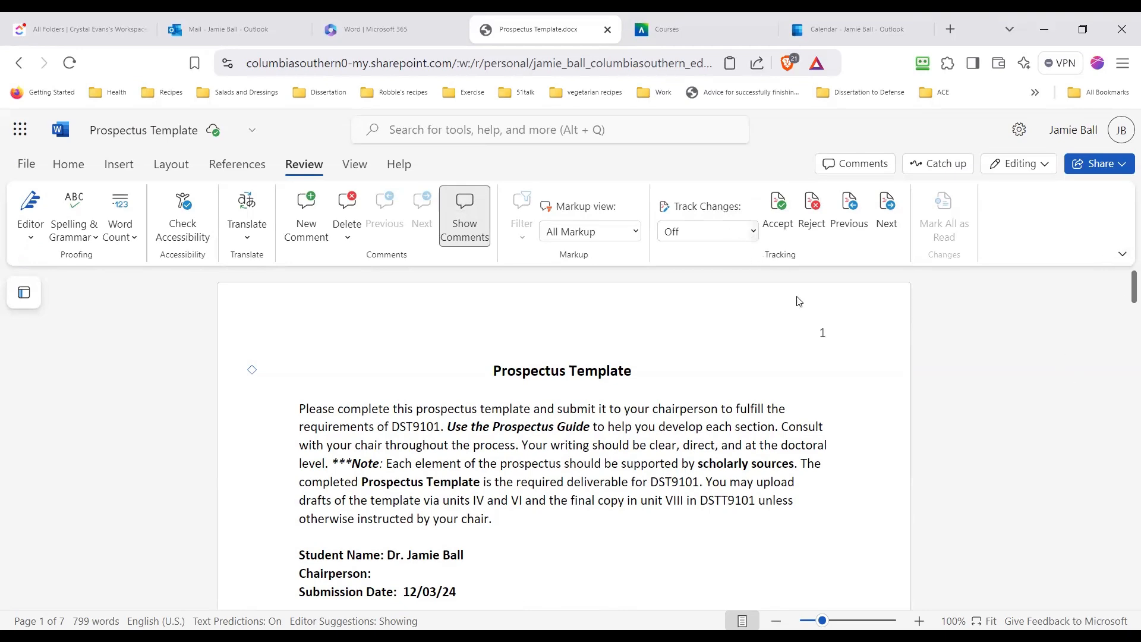
Turn on Track Changes for everyone in the document
scroll(799, 301, "down", 6)
scroll(470, 339, "up", 2)
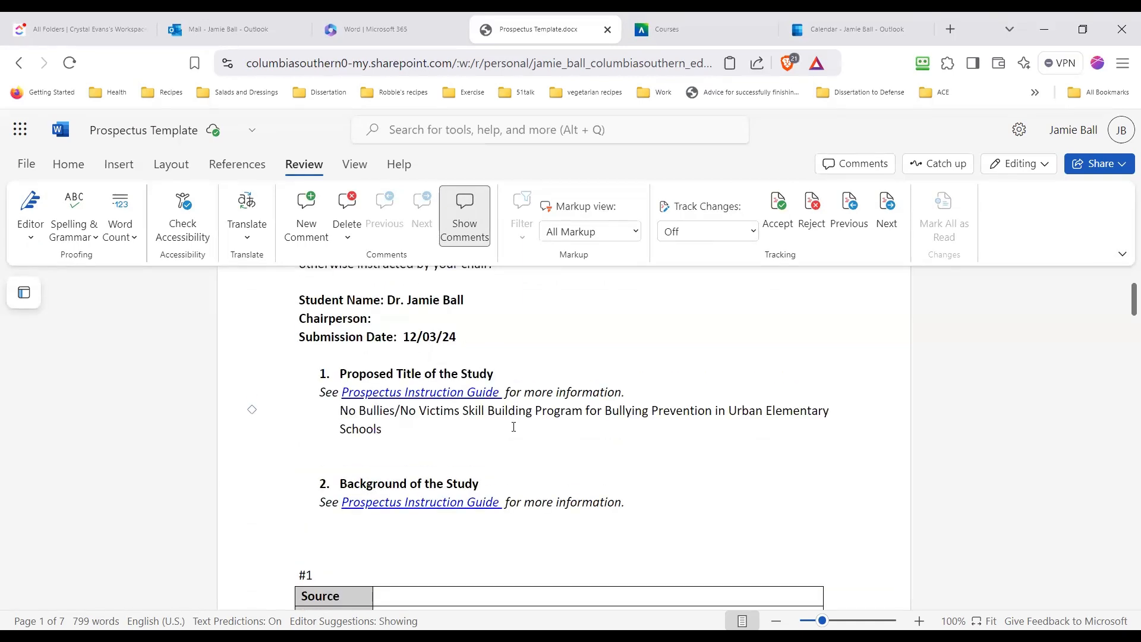
left_click(753, 233)
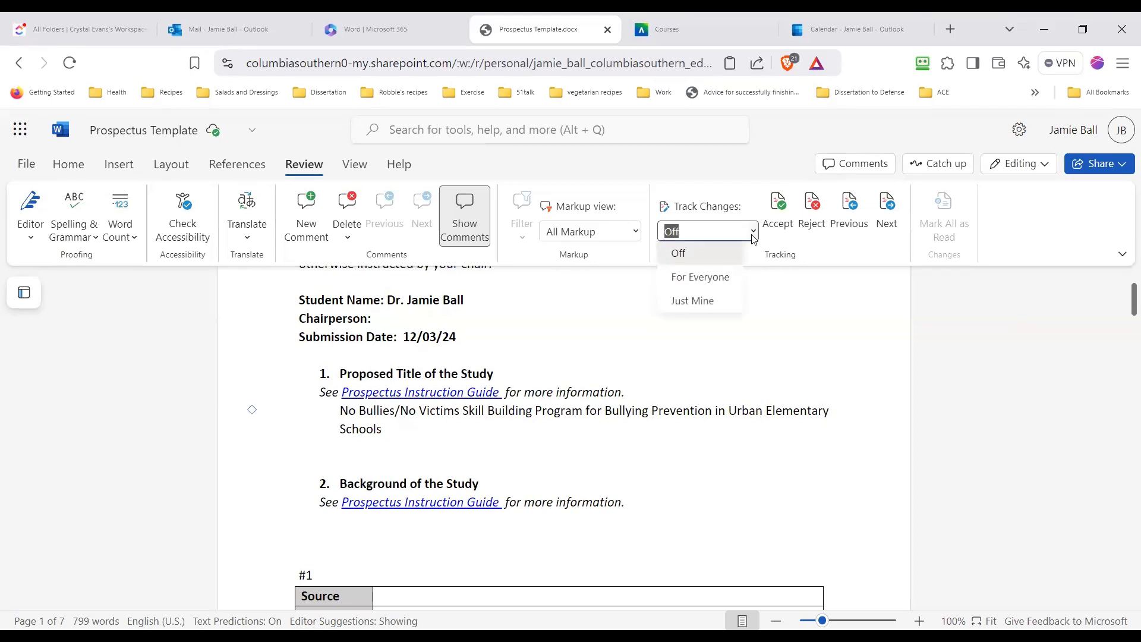
left_click(708, 277)
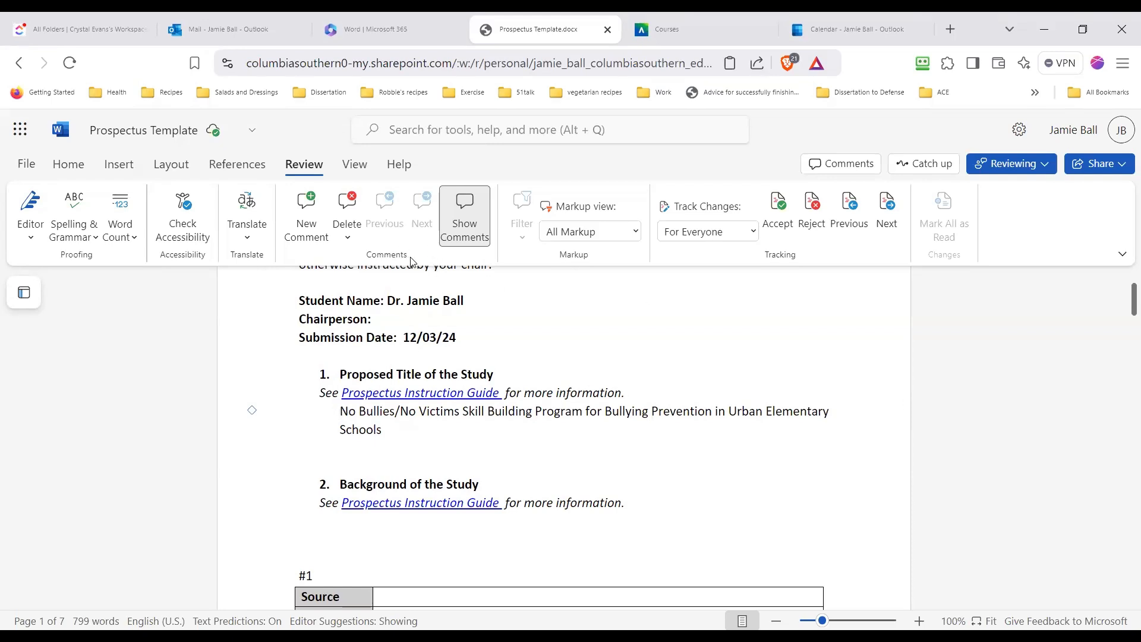
Toggle the display of comments off and back on
left_click(464, 229)
left_click(465, 229)
left_click(469, 231)
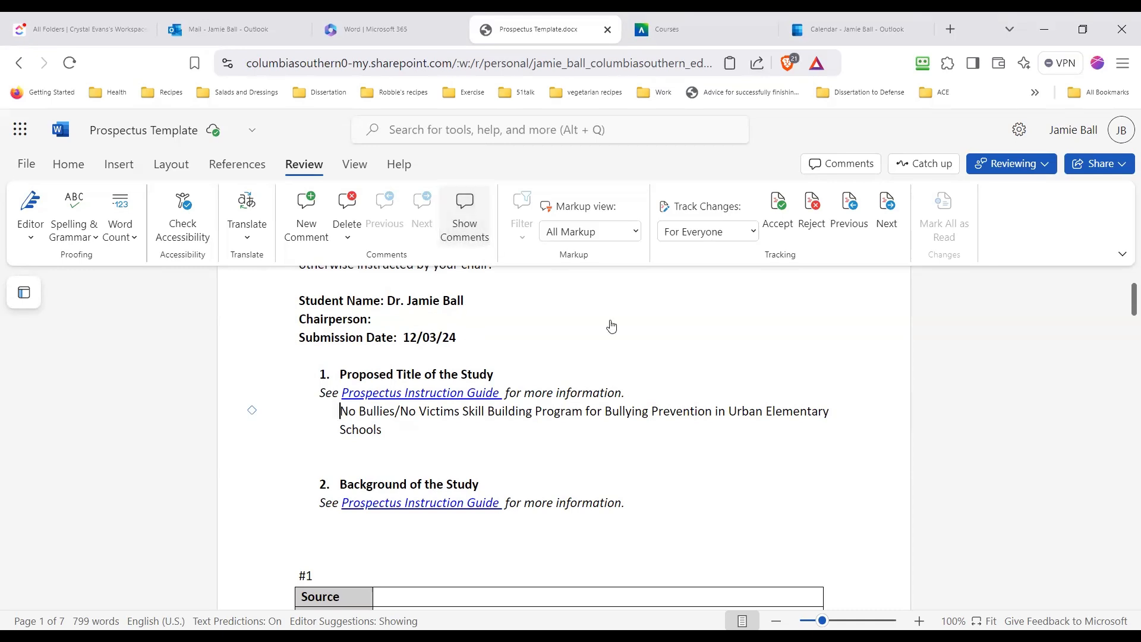
left_click(468, 228)
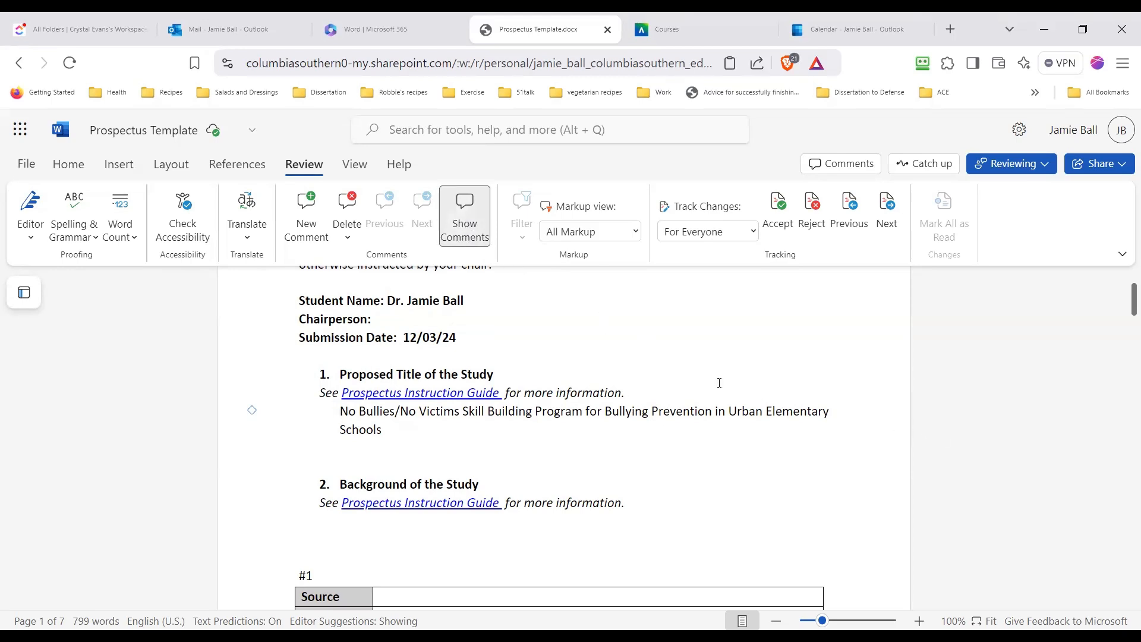
Replace "was" with "is" in the opening sentence of the Purpose Statement, making it read "retrospective study is to"
scroll(592, 386, "down", 6)
scroll(597, 398, "down", 15)
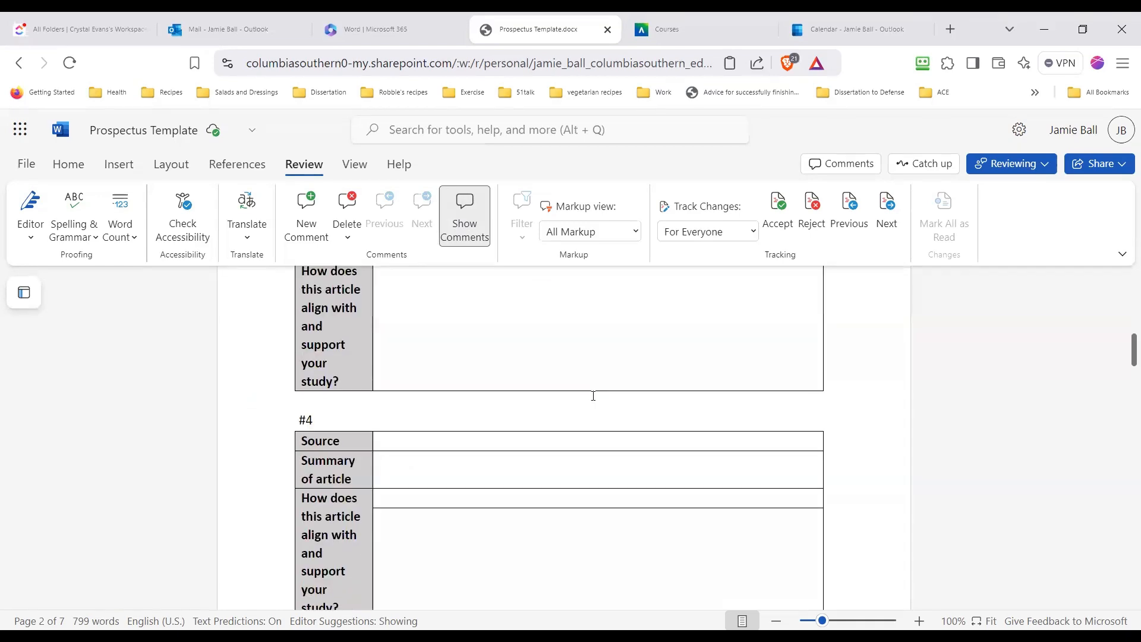
scroll(593, 397, "down", 12)
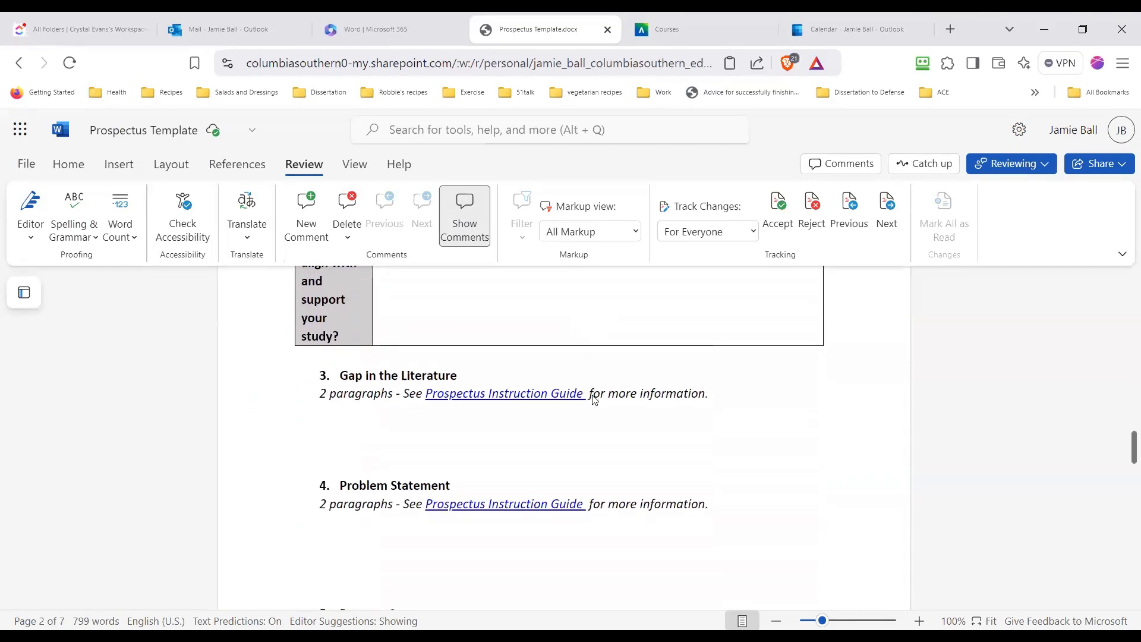
scroll(594, 394, "down", 5)
scroll(503, 364, "up", 3)
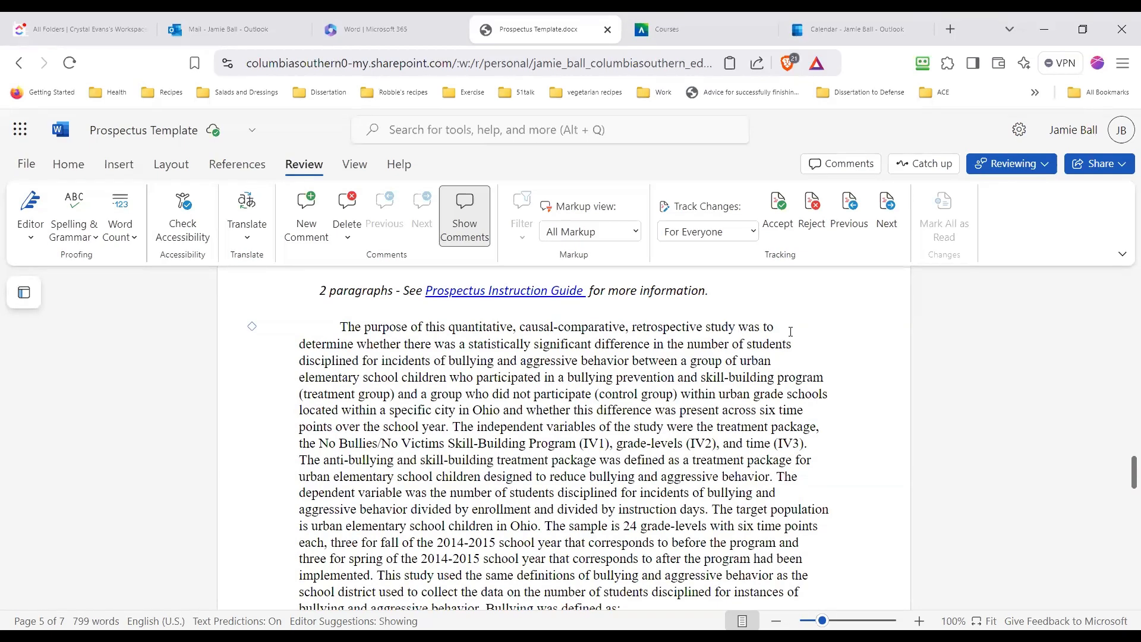
key("ctrl+z")
type("is")
Set the line spacing of the Purpose Statement's first paragraph to Double
scroll(507, 435, "down", 2)
scroll(506, 435, "up", 2)
left_click_drag(340, 327, 649, 329)
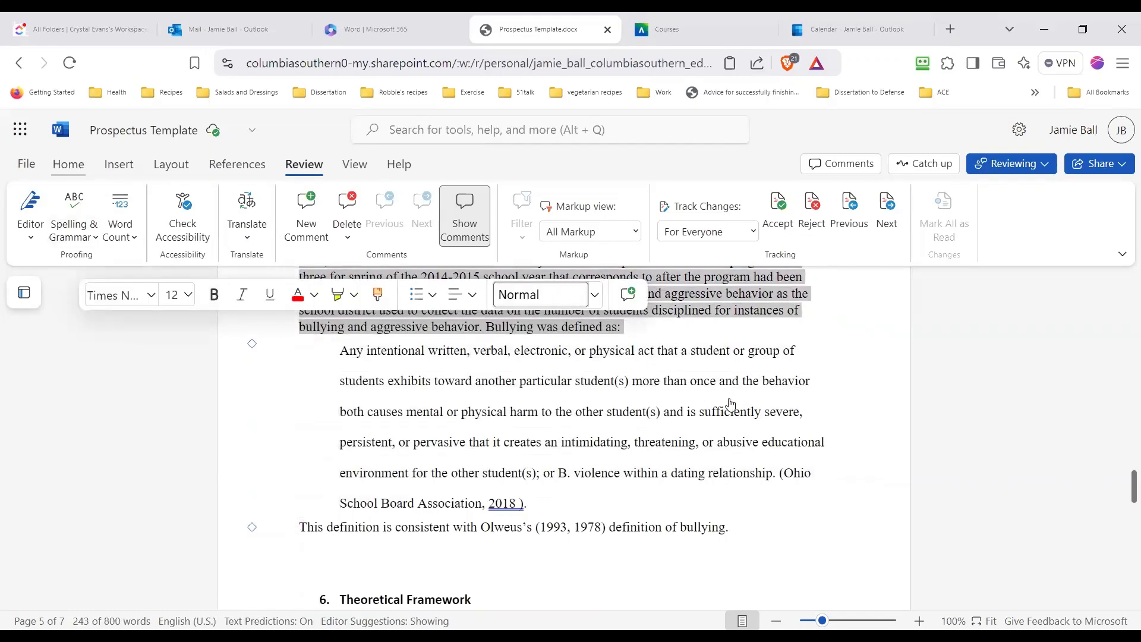
left_click(59, 167)
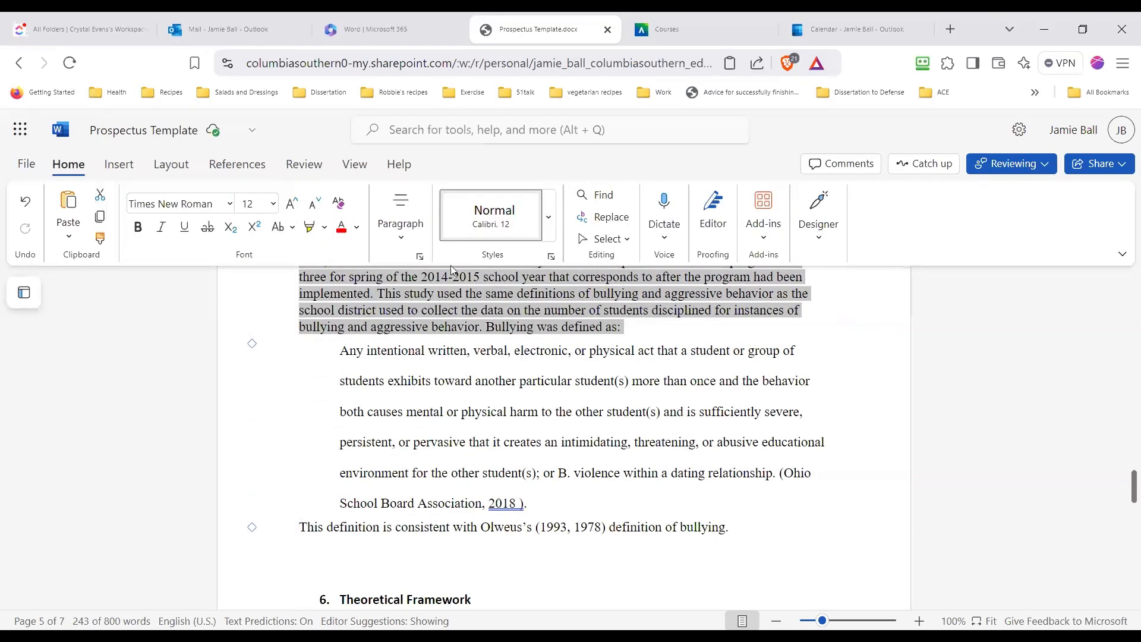
left_click(420, 256)
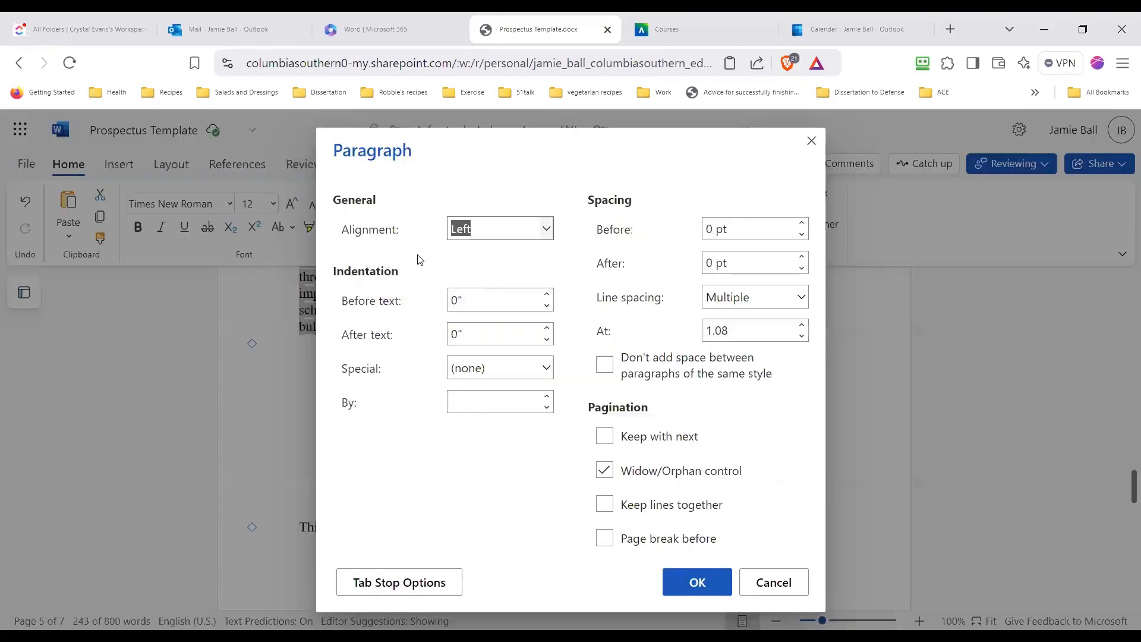
left_click(802, 297)
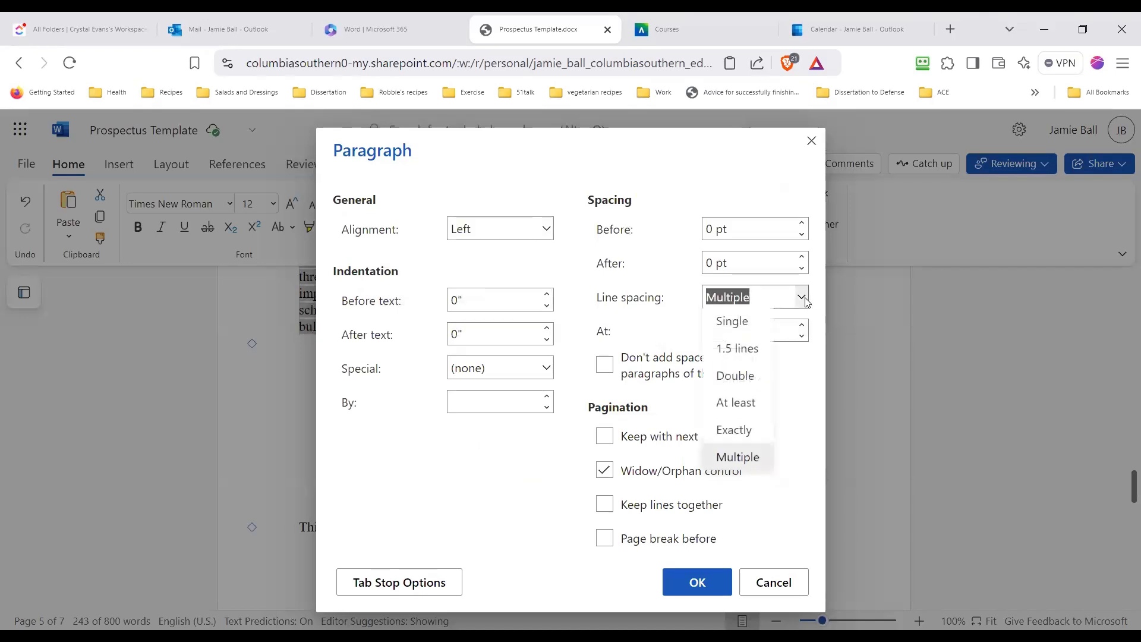
left_click(747, 378)
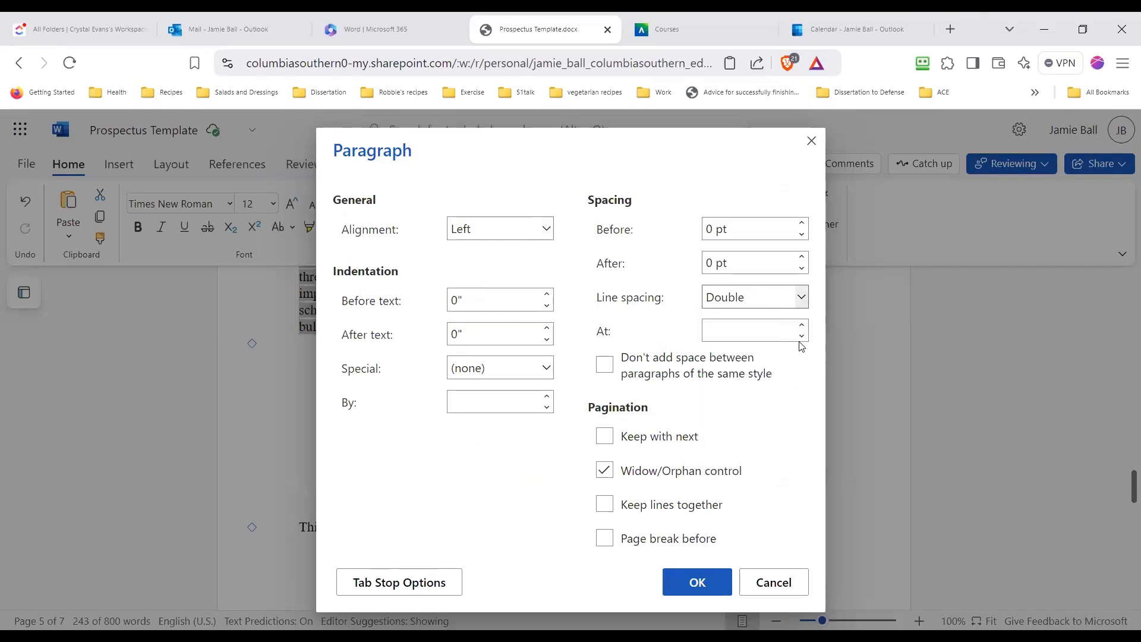
left_click(699, 584)
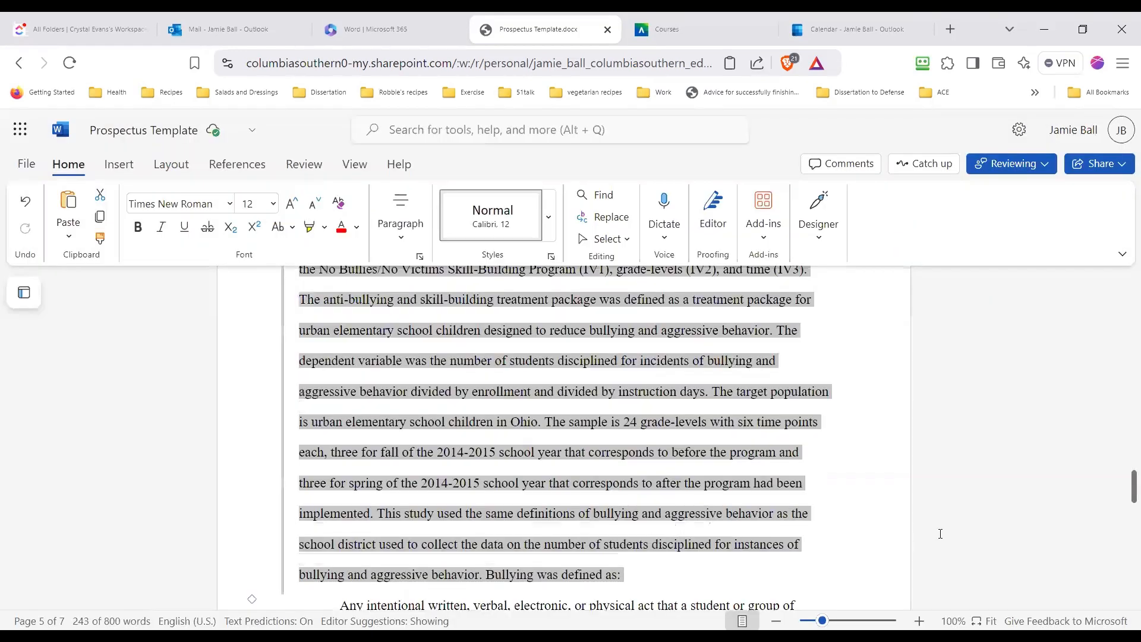
left_click(684, 486)
Examine the tracked changes and the double-spaced text from the Purpose Statement heading to the end of the section
scroll(684, 485, "up", 8)
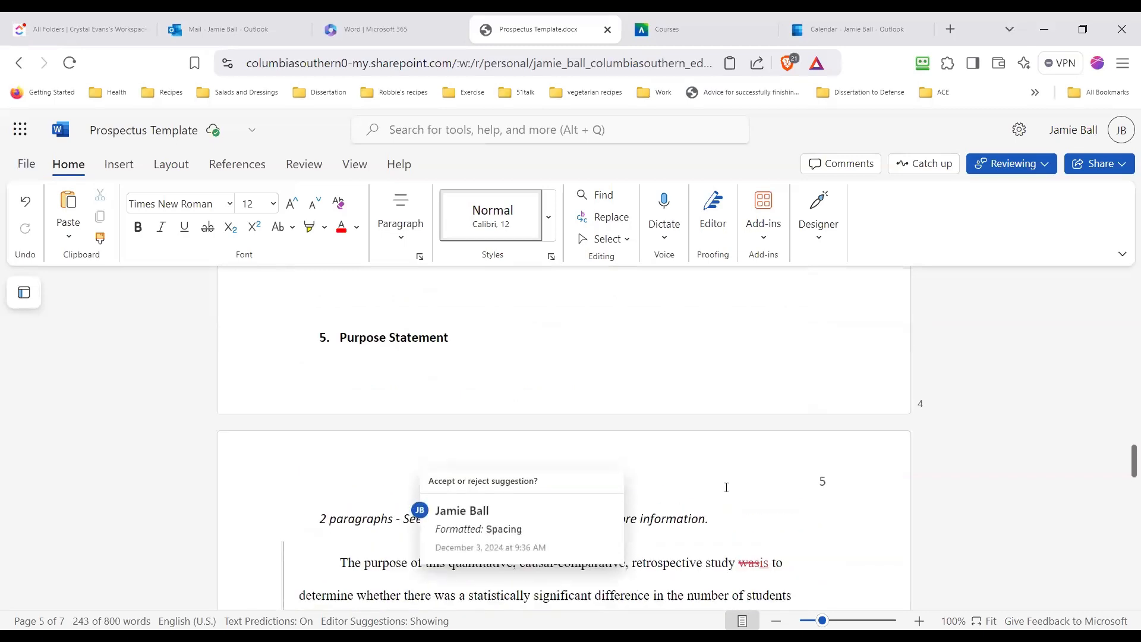
scroll(701, 499, "down", 4)
scroll(709, 504, "down", 3)
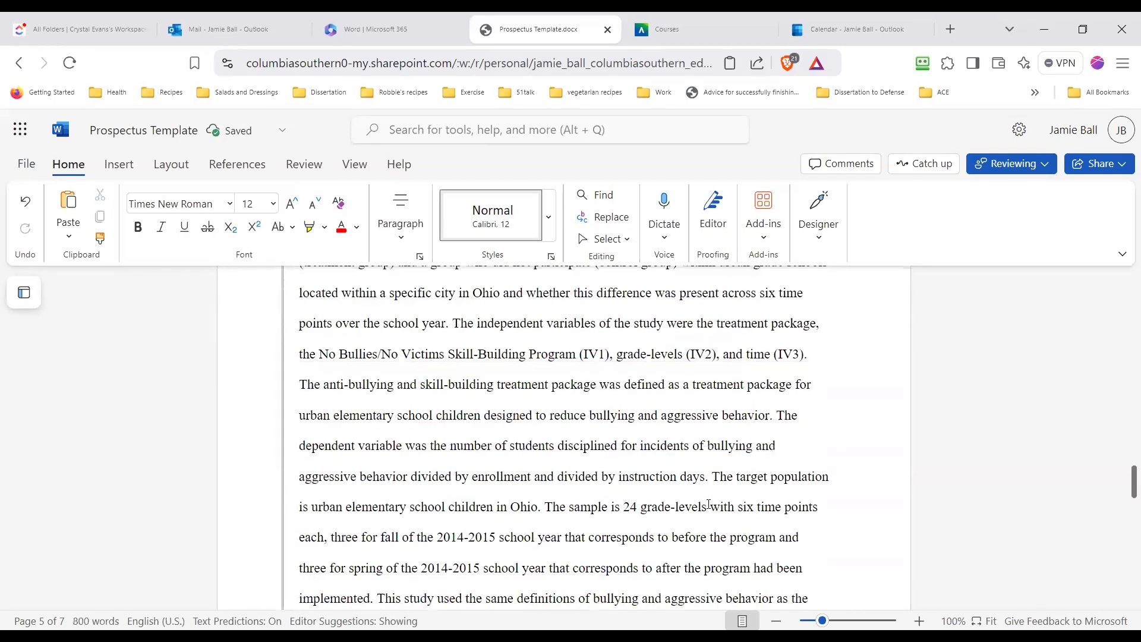
scroll(709, 504, "down", 3)
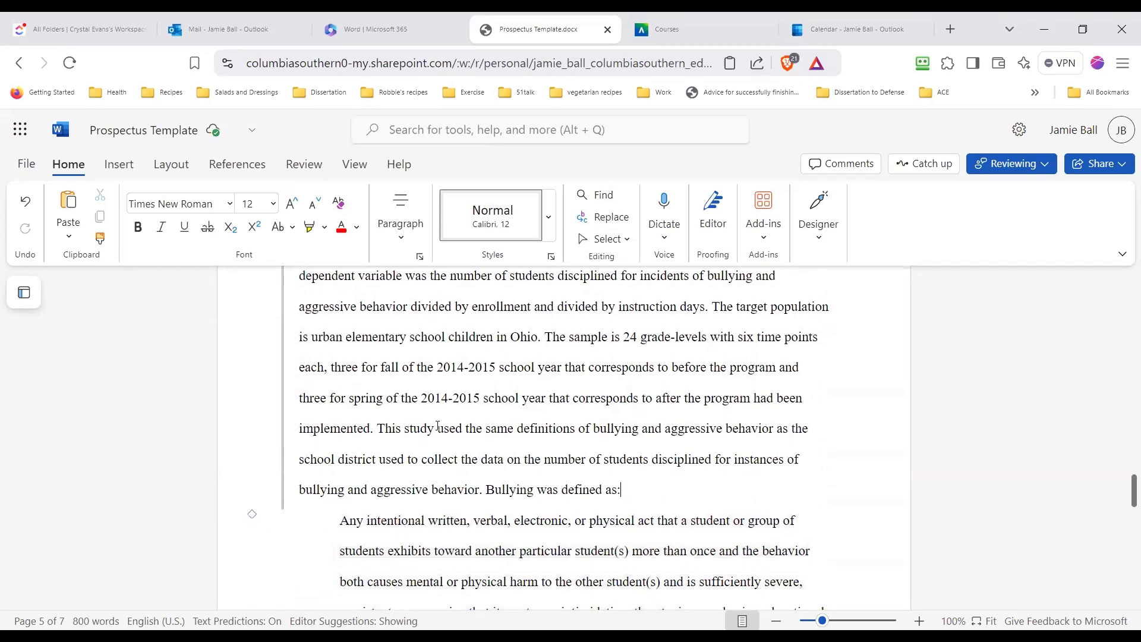
scroll(533, 415, "down", 3)
scroll(526, 419, "up", 4)
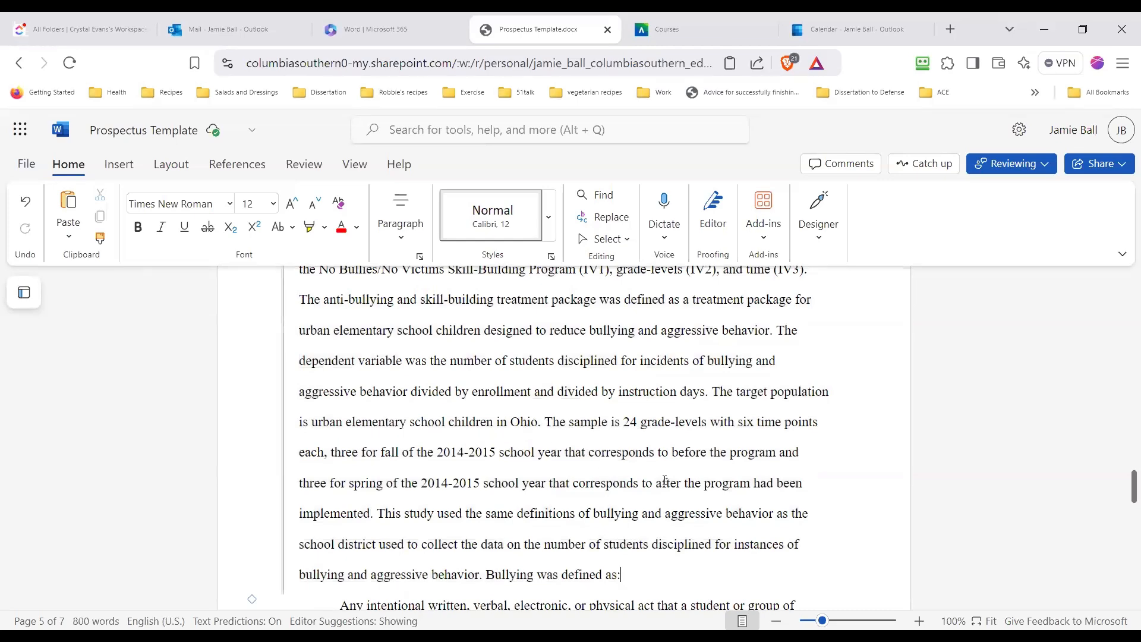
scroll(670, 461, "down", 5)
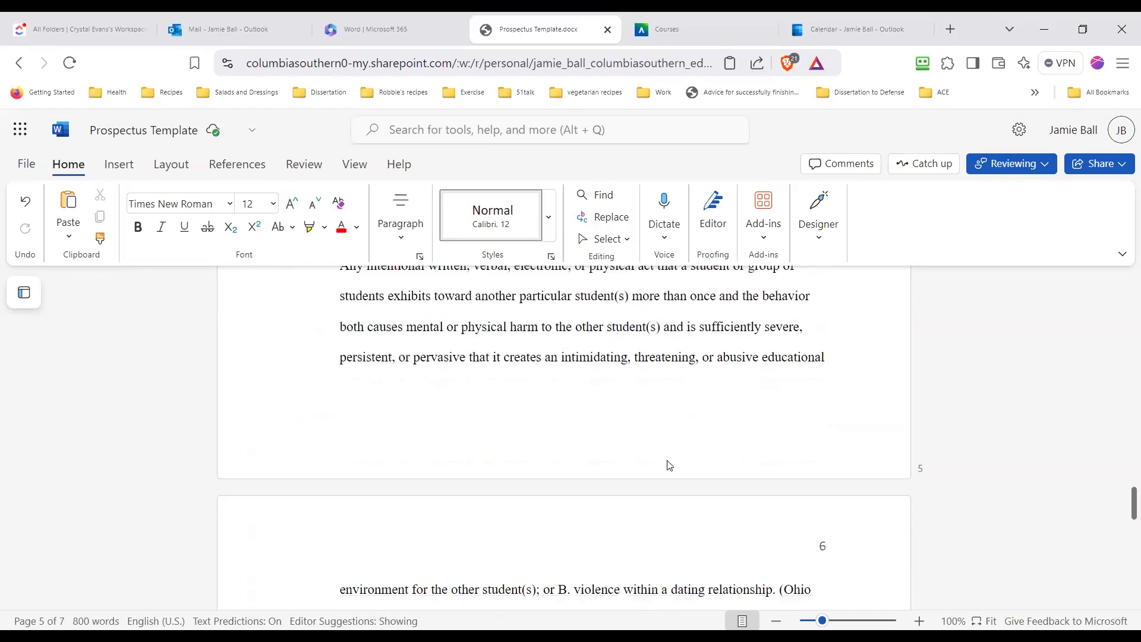
scroll(668, 465, "down", 3)
scroll(668, 466, "up", 8)
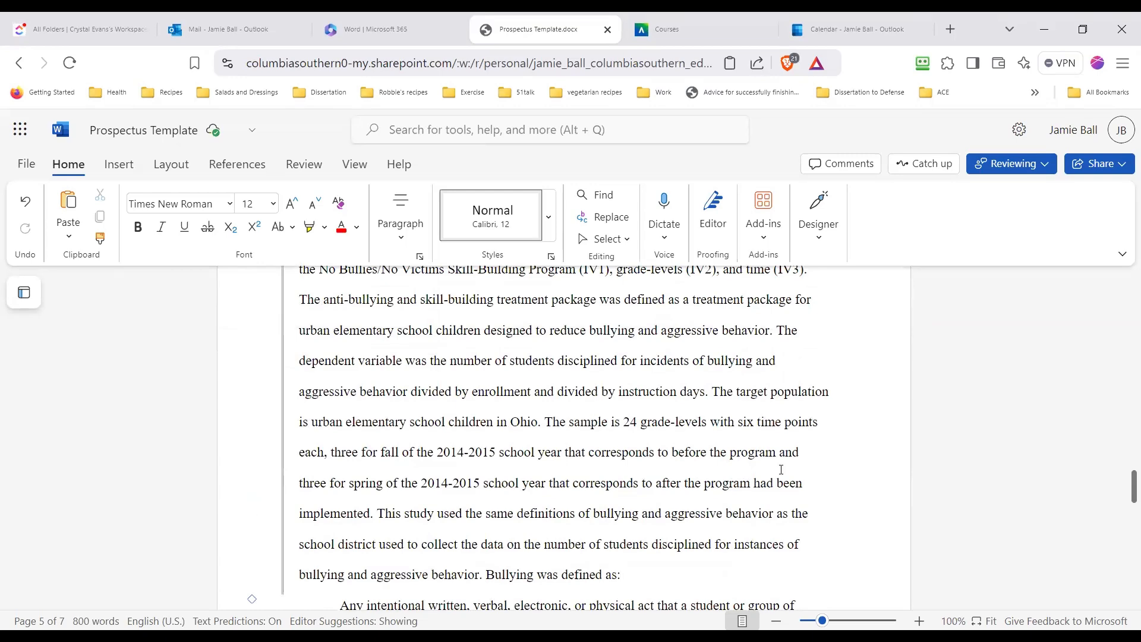
scroll(782, 470, "down", 5)
scroll(777, 465, "down", 10)
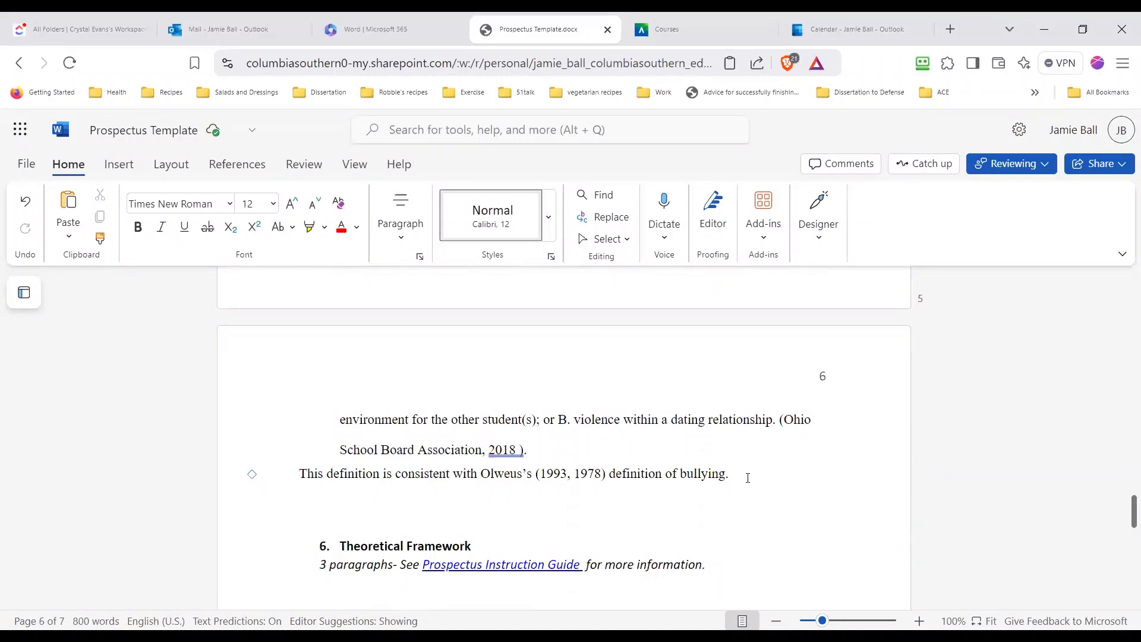
Add an indented paragraph at the end of the Purpose Statement: "The population includes 8 k-6 schools from an urban school district in Ohio."
scroll(748, 478, "up", 10)
scroll(749, 473, "down", 10)
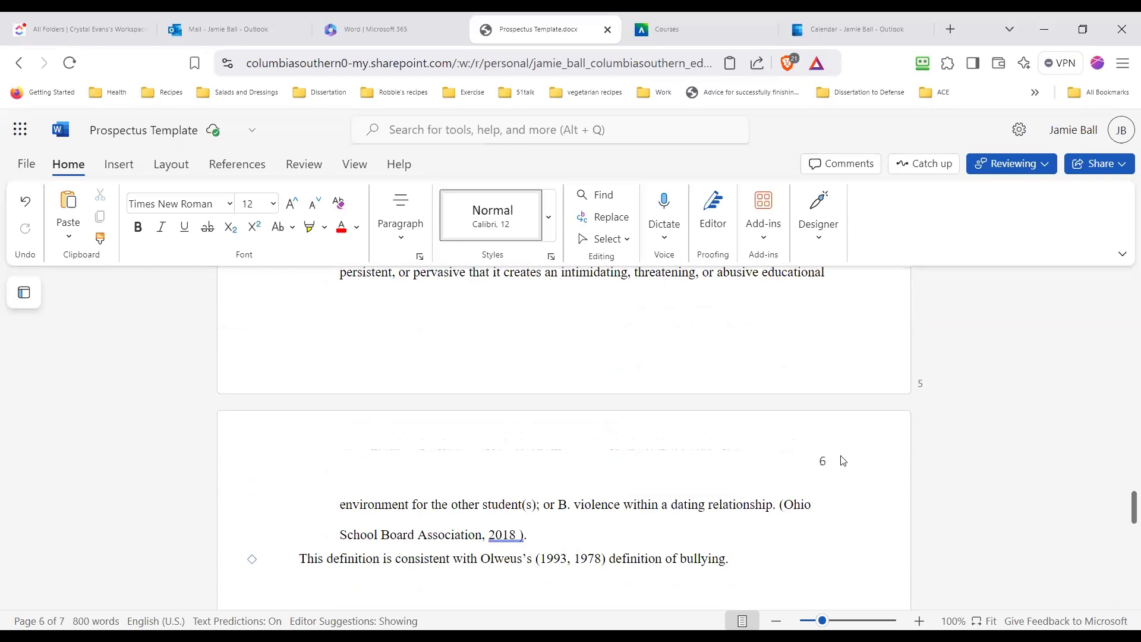
key("Return")
type("The")
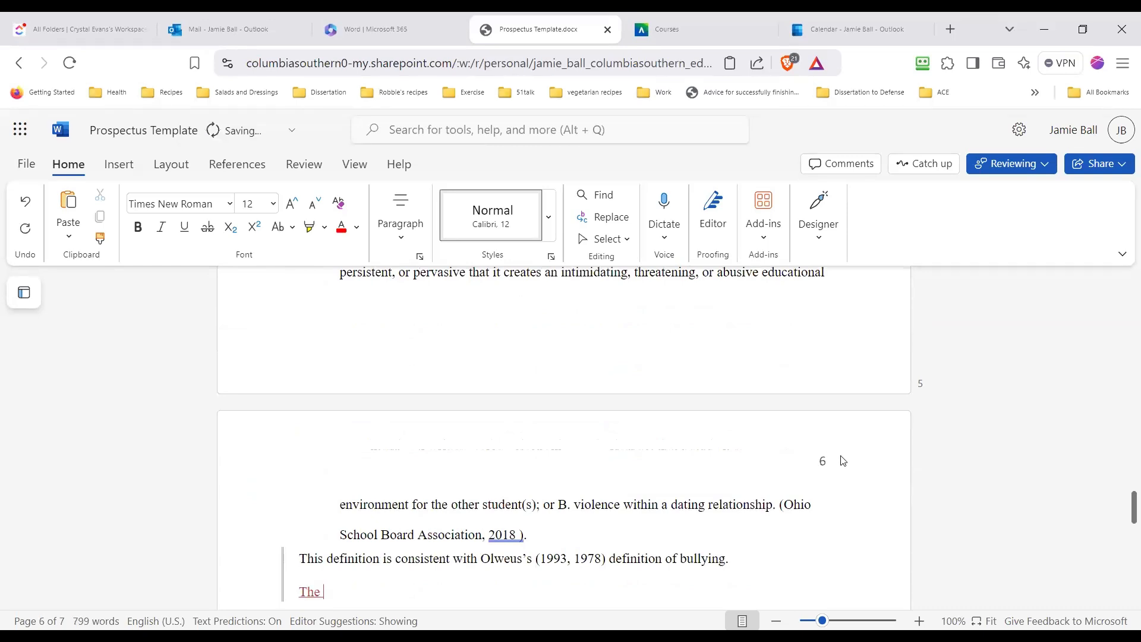
key("BackSpace")
key("BackSpace")
key("BackSpace")
key("BackSpace")
key("Tab")
type("The popoula")
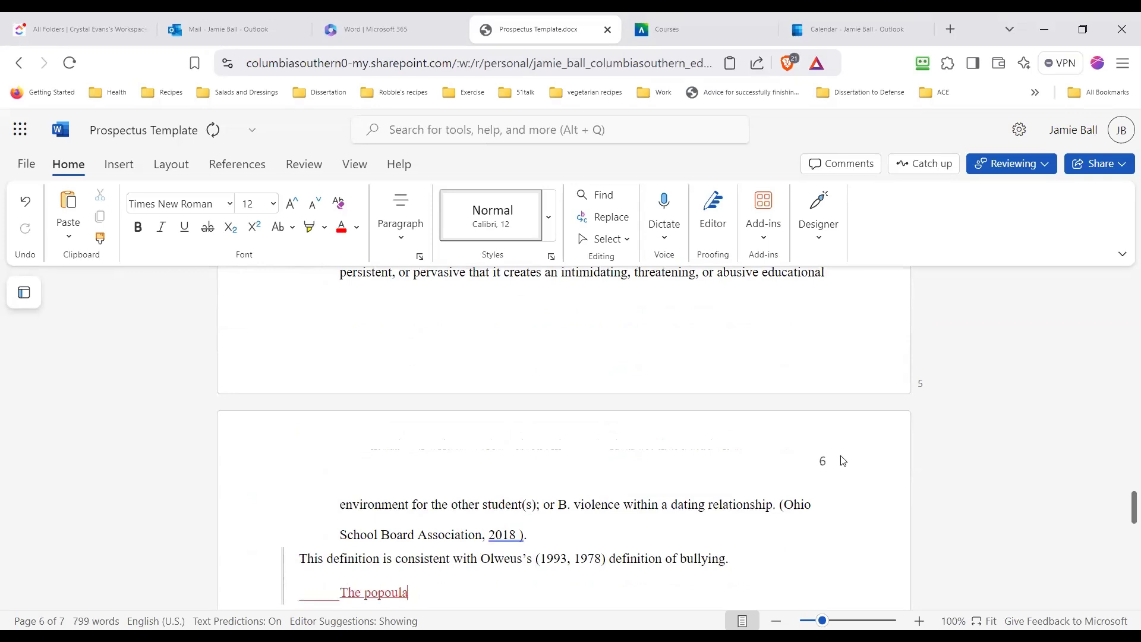
key("BackSpace")
key("BackSpace")
key("BackSpace")
key("BackSpace")
type("iu")
key("BackSpace")
key("BackSpace")
type("ulation includes 8")
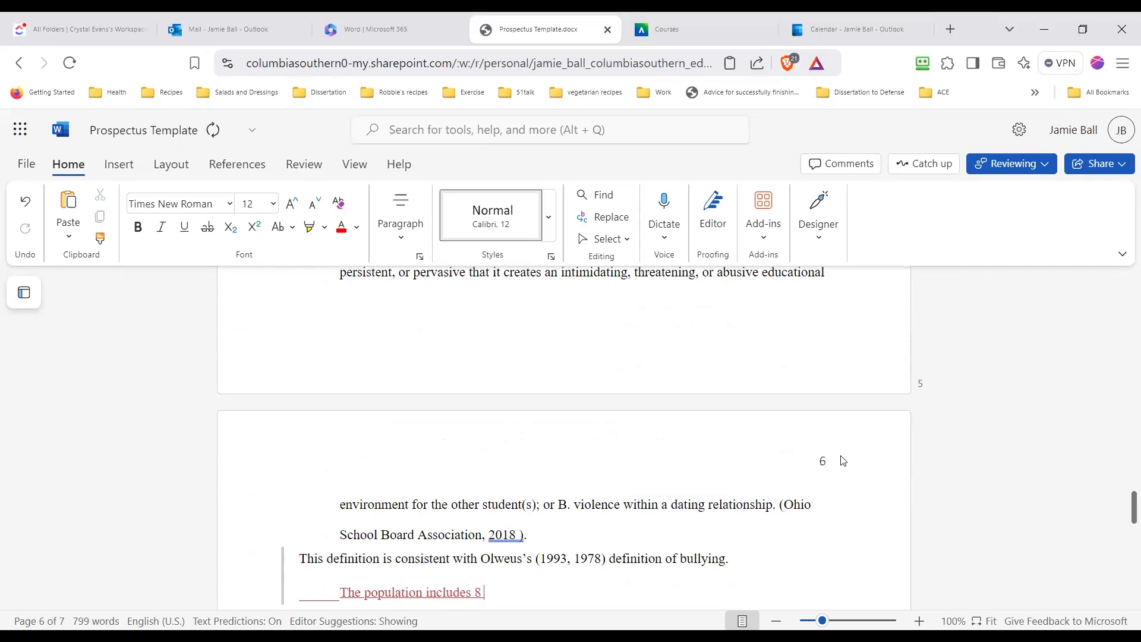
type(" k-6 school")
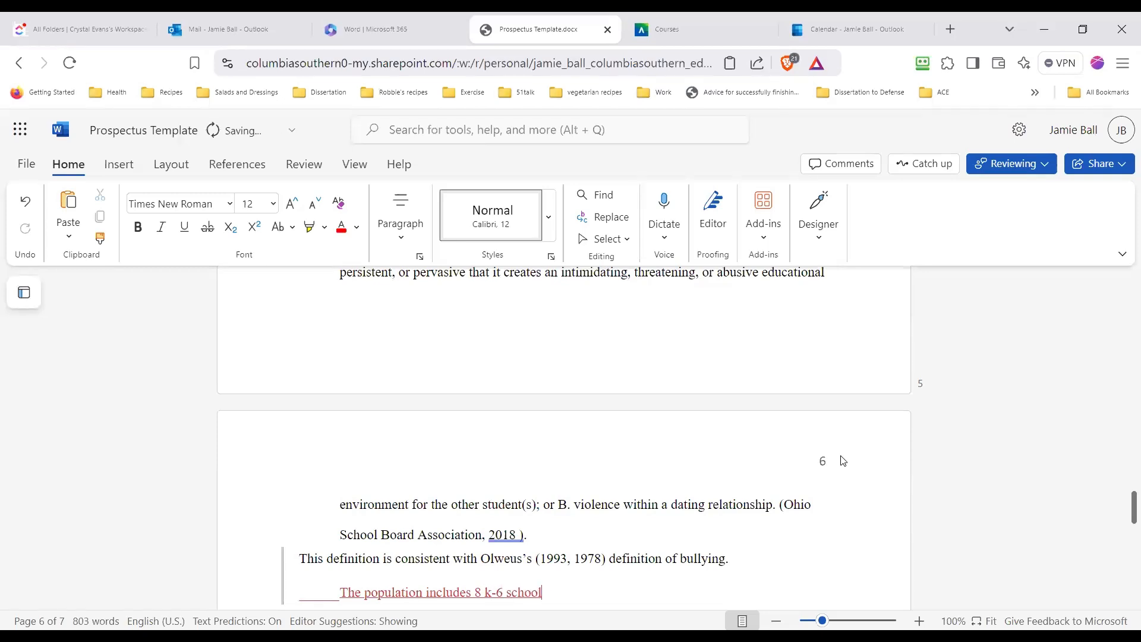
type("s from an urban ")
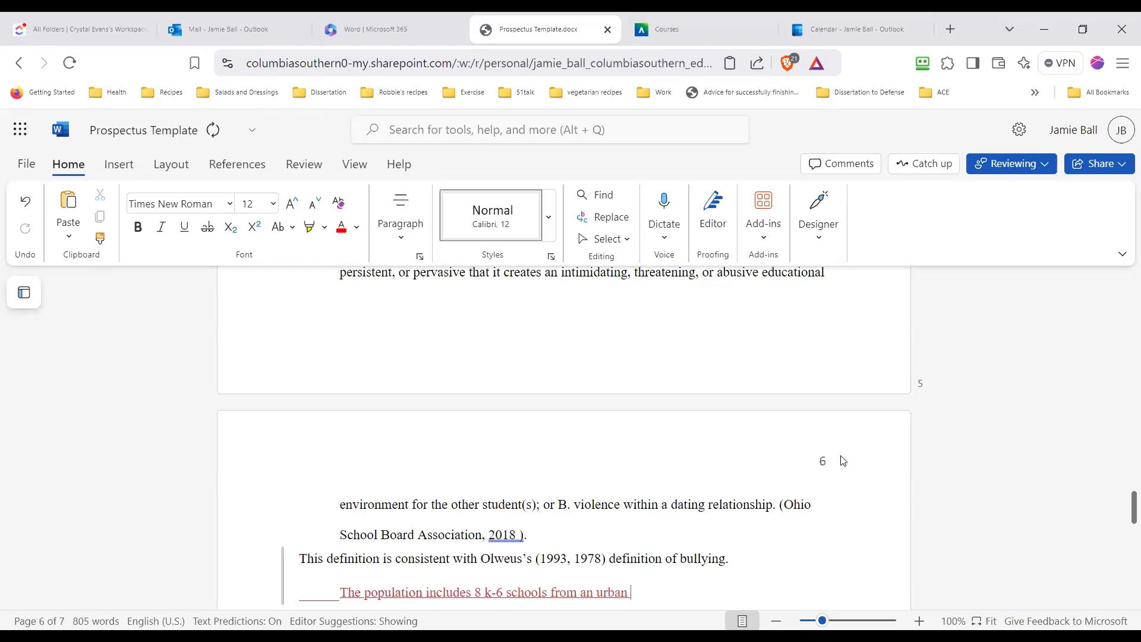
type("school distr")
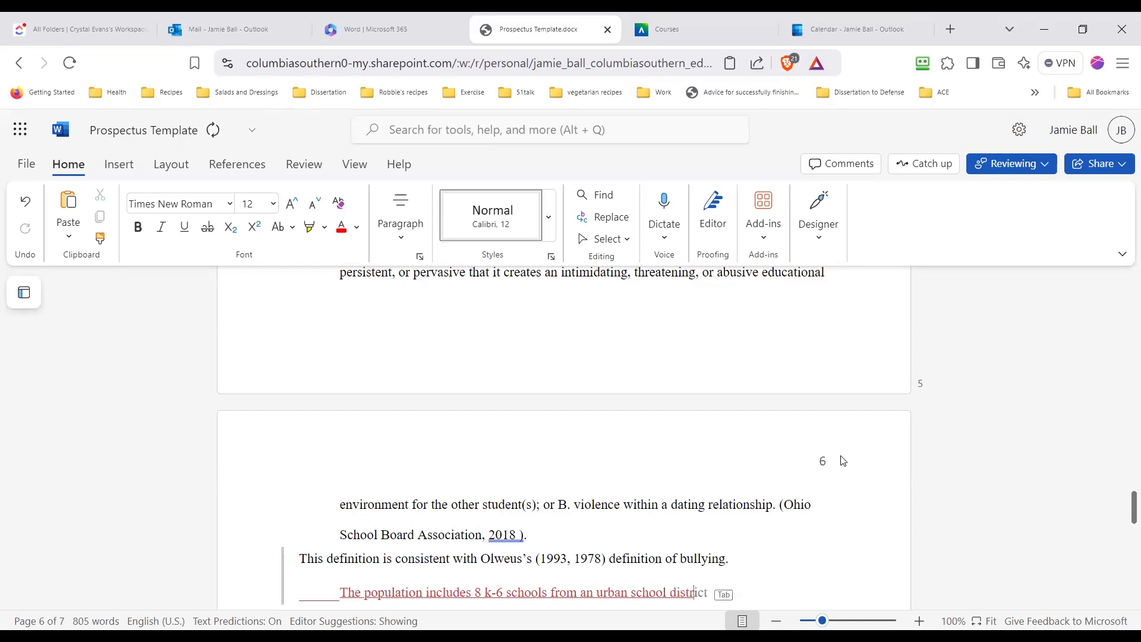
type("ict in Ohio.")
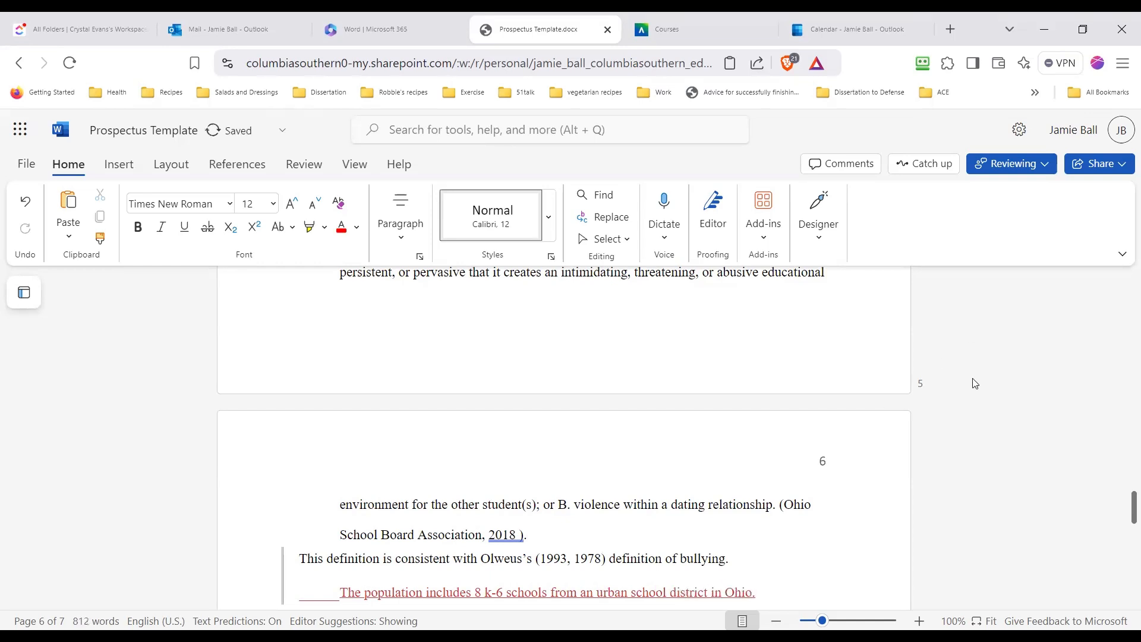
scroll(973, 380, "down", 3)
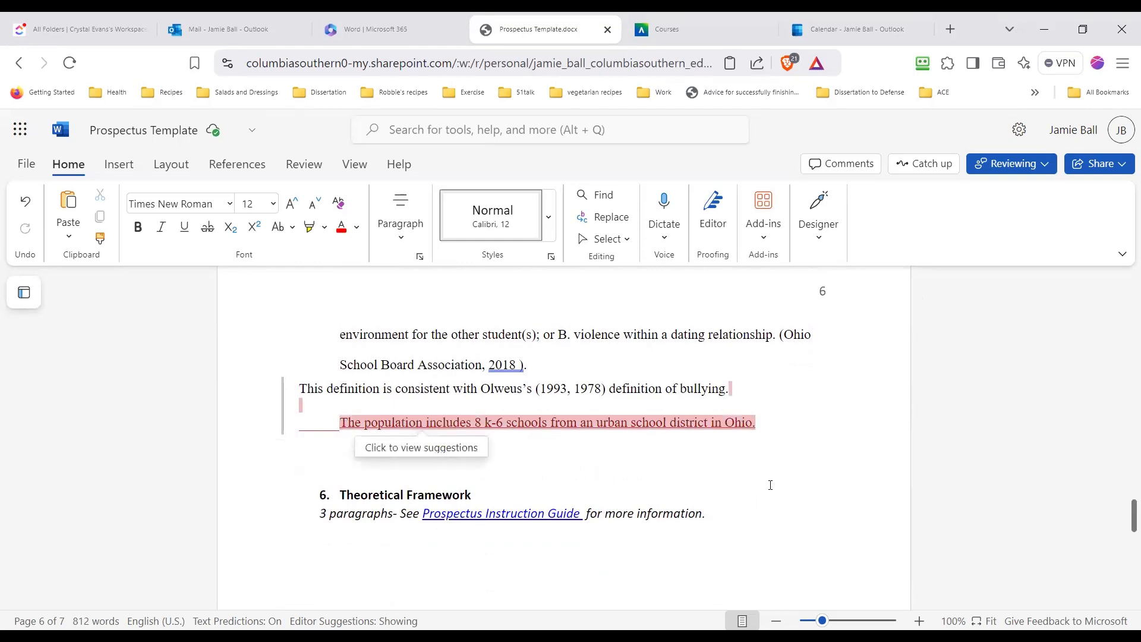
scroll(684, 470, "up", 4)
scroll(749, 450, "down", 4)
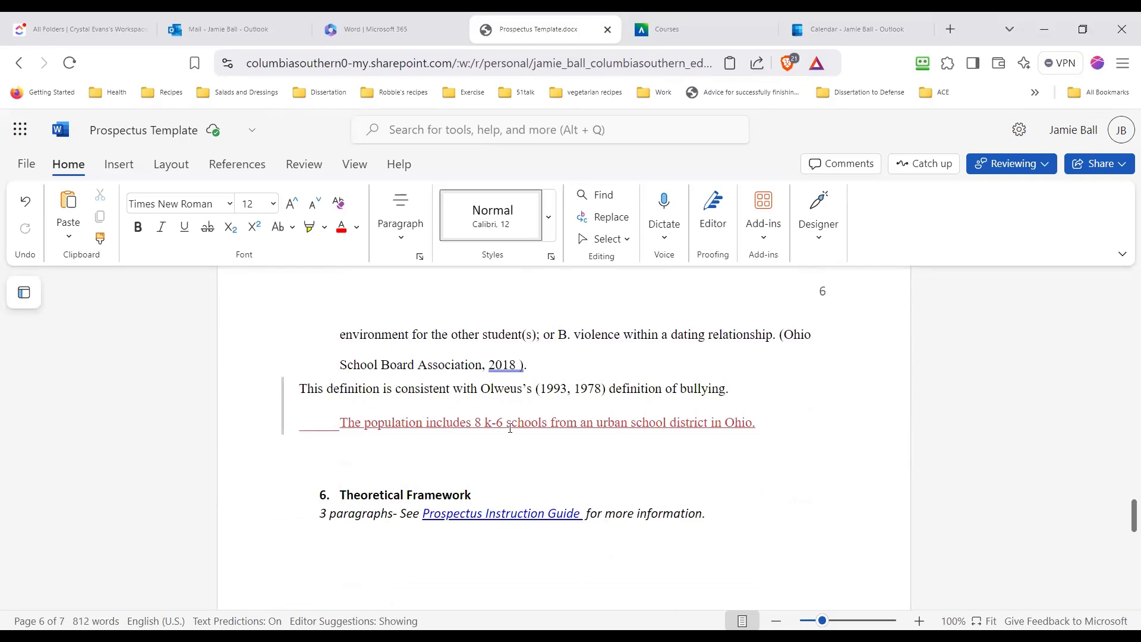
Delete the passage at the end of page 5 from "Bullying was defined as:" through "or abusive educational"
scroll(511, 429, "up", 5)
scroll(555, 446, "up", 7)
scroll(557, 448, "down", 1)
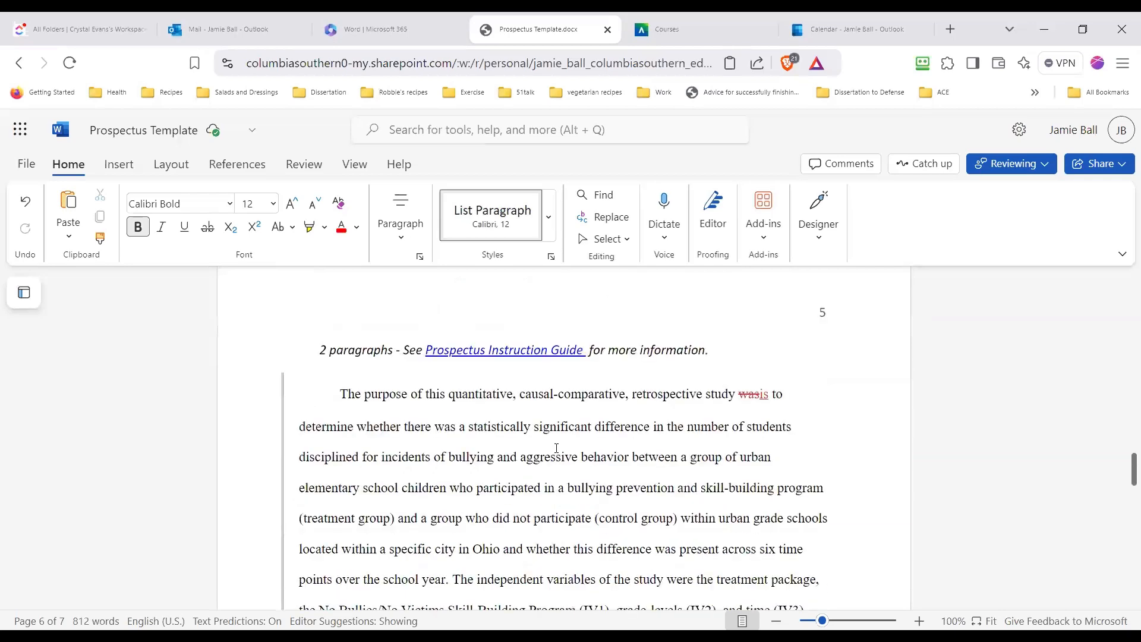
scroll(665, 472, "down", 1)
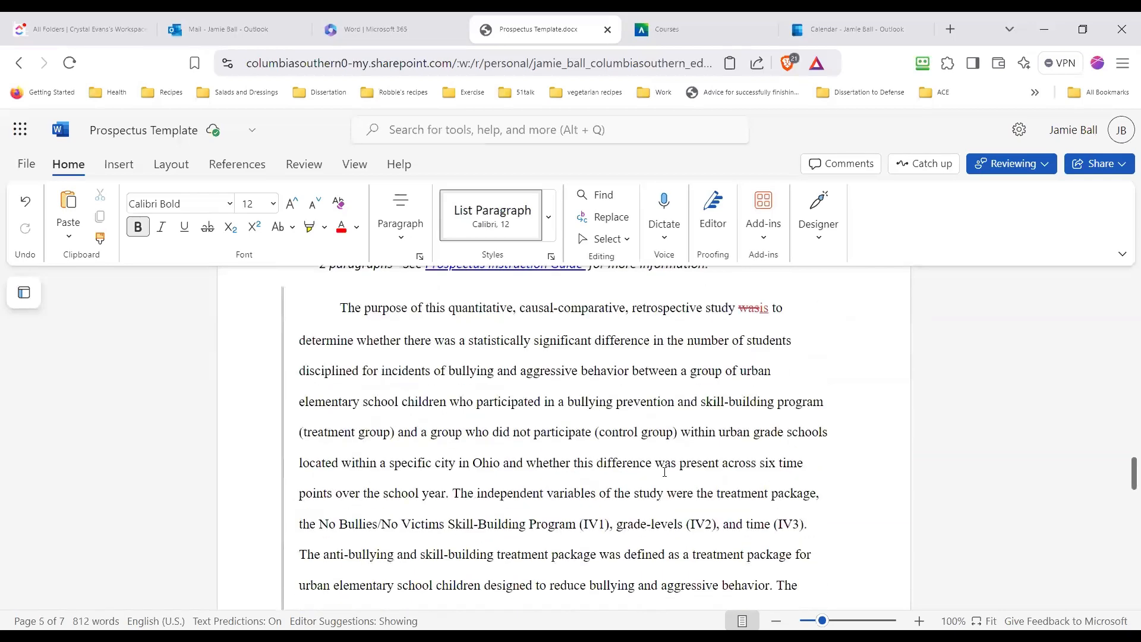
scroll(665, 472, "down", 2)
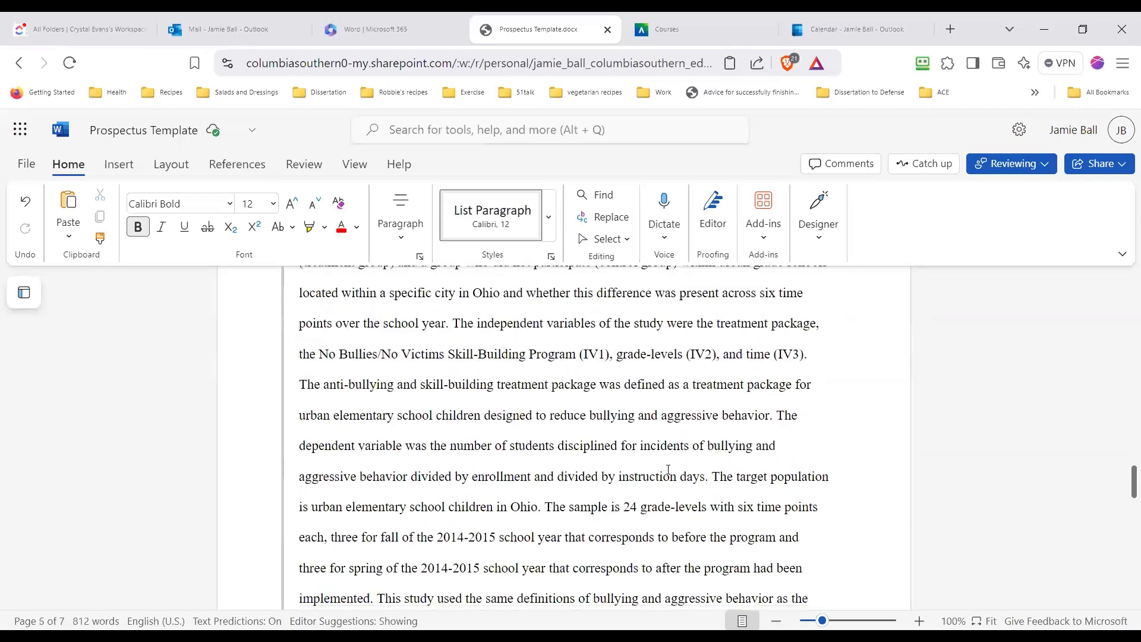
scroll(668, 469, "down", 3)
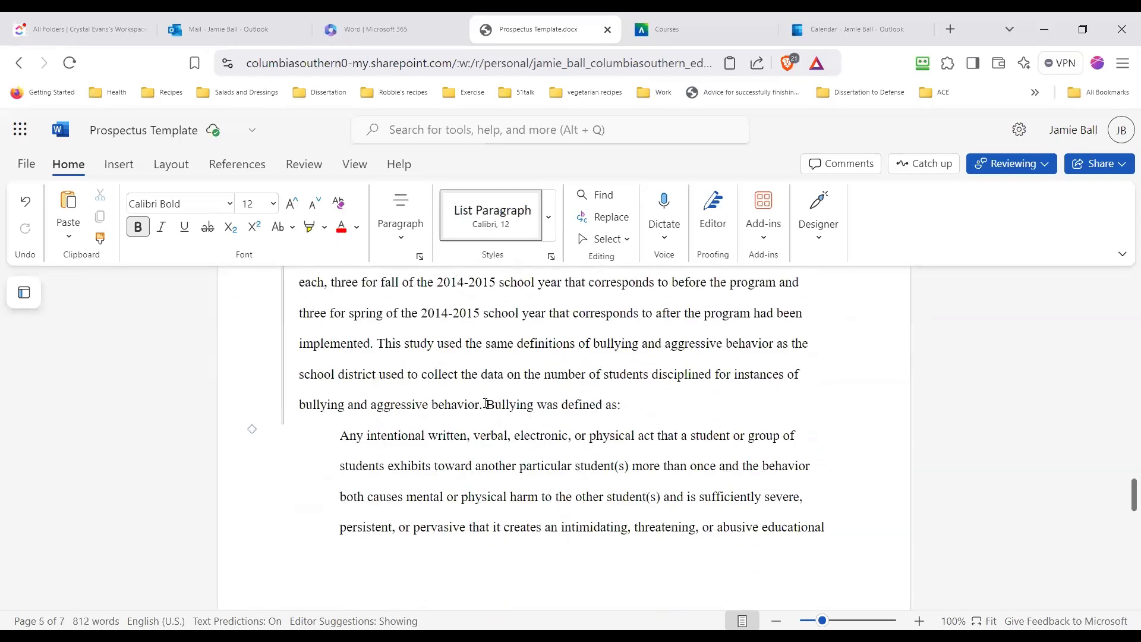
left_click_drag(488, 406, 690, 467)
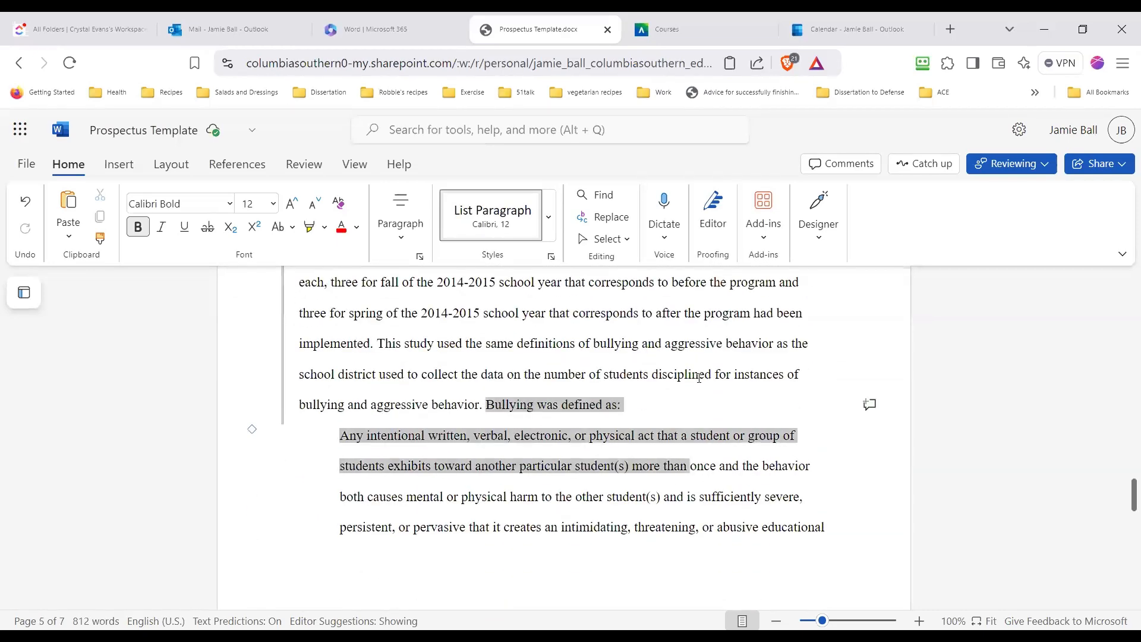
left_click(644, 410)
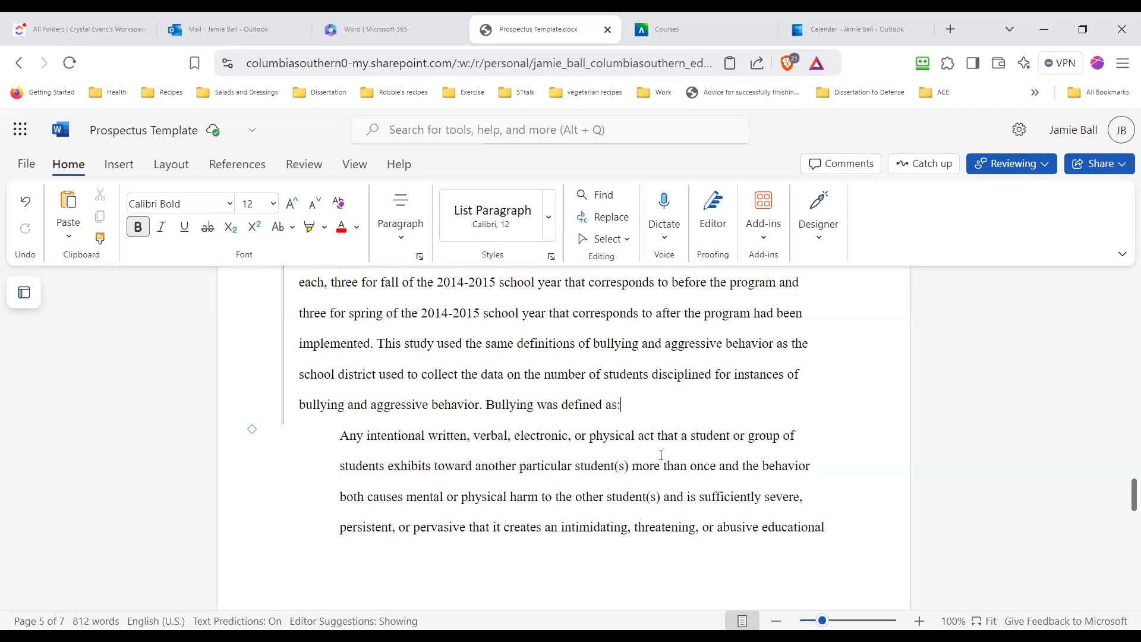
left_click_drag(488, 406, 731, 498)
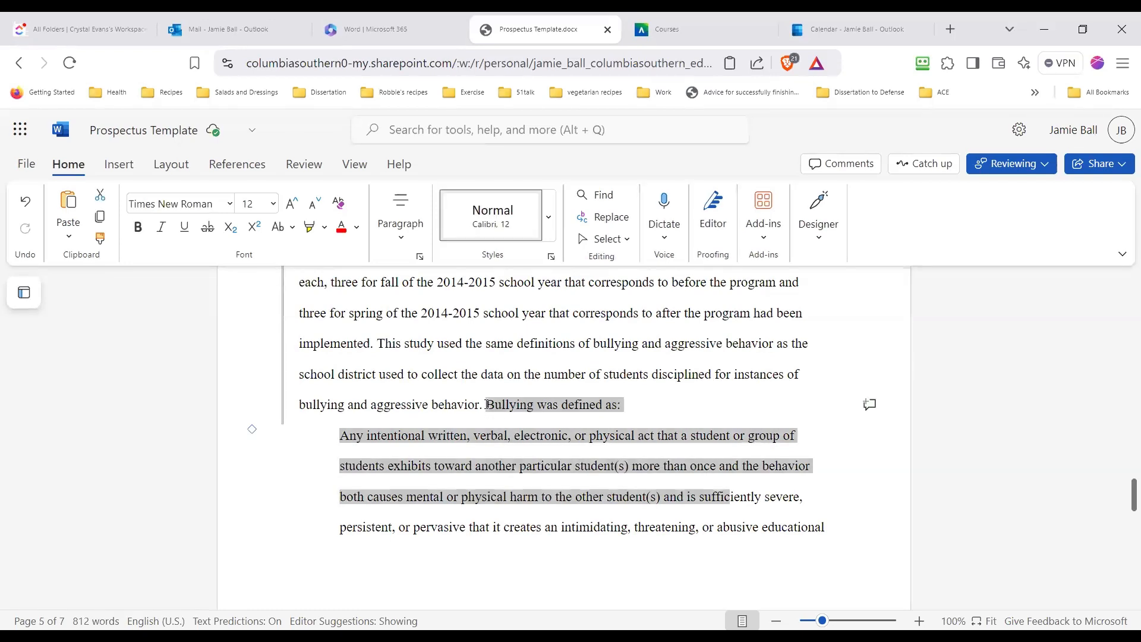
left_click(486, 405)
left_click(827, 530, "shift")
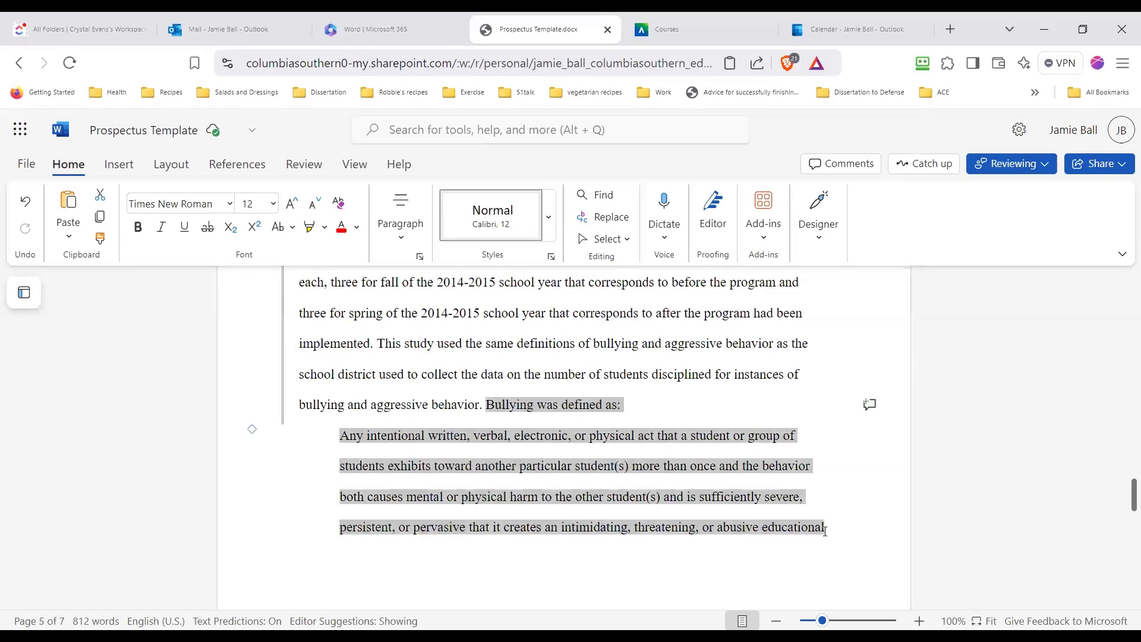
key("Delete")
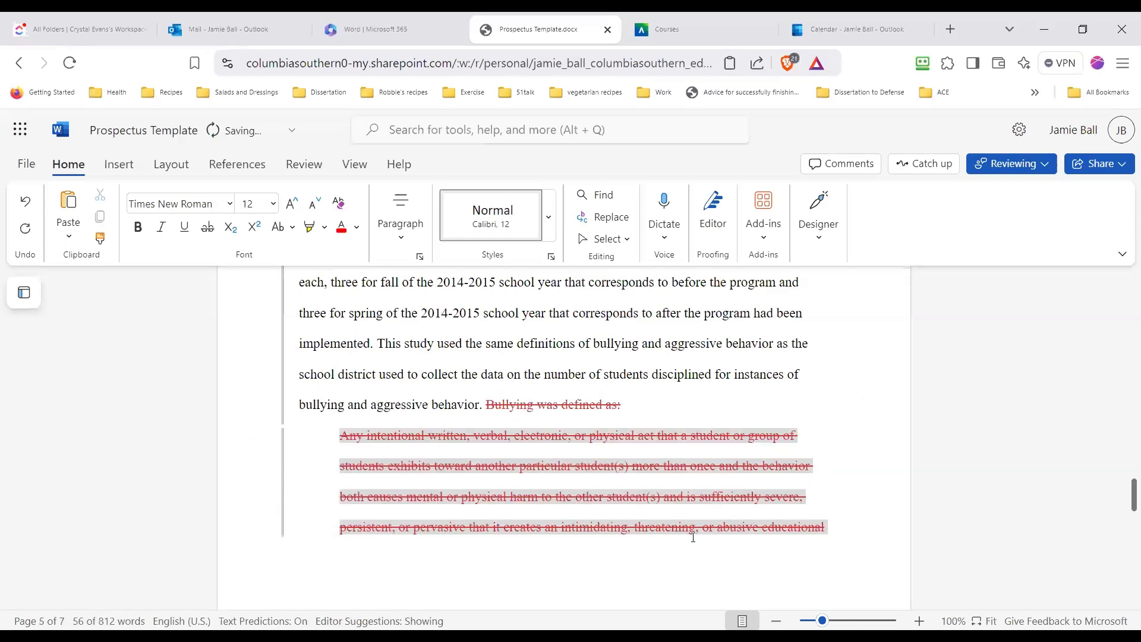
Delete the rest of the definition on page 6, from "environment for the other student(s)" through "(1993, 1978) definition of bullying."
scroll(630, 529, "down", 5)
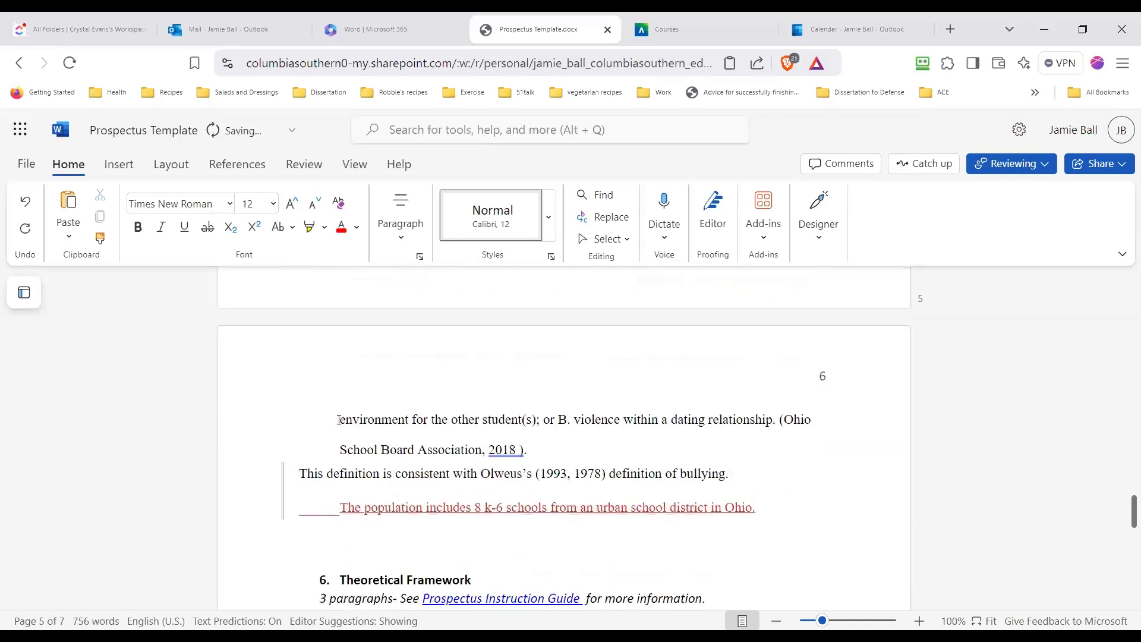
left_click(761, 476, "shift")
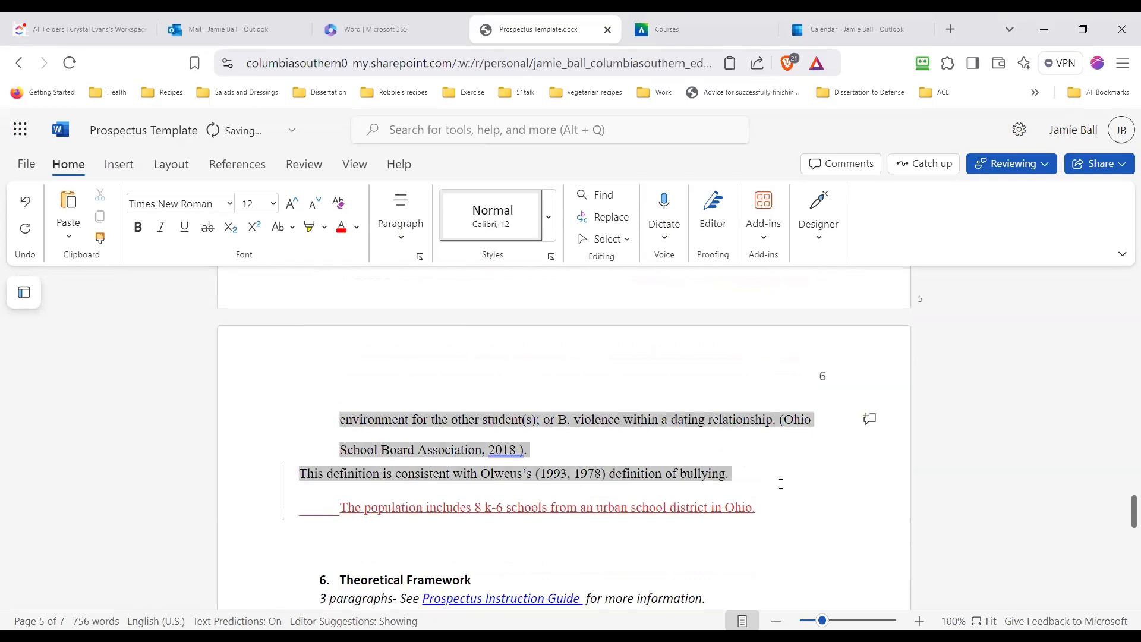
key("Delete")
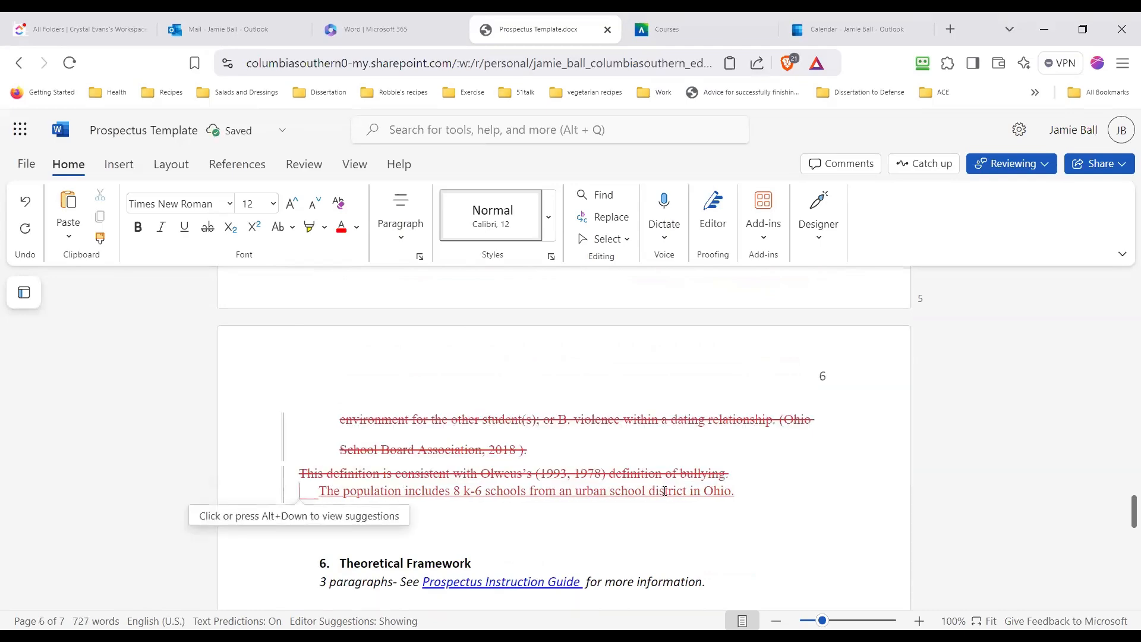
scroll(778, 481, "up", 7)
scroll(605, 464, "down", 3)
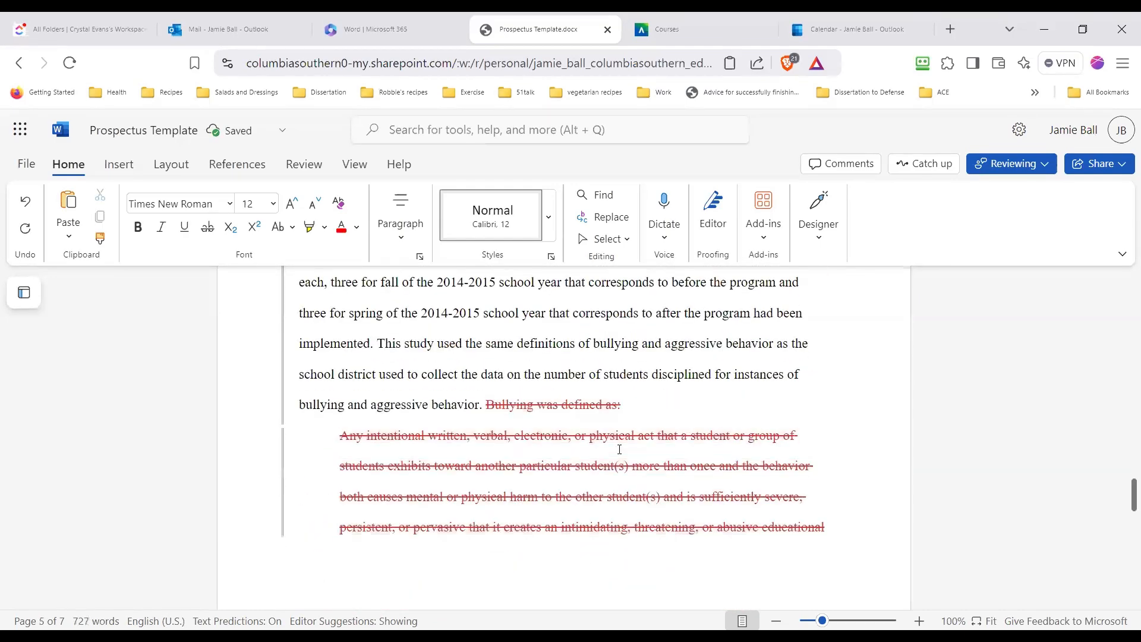
View the suggestion details for the tracked deletion that begins with "Bullying was defined as:"
left_click(571, 411)
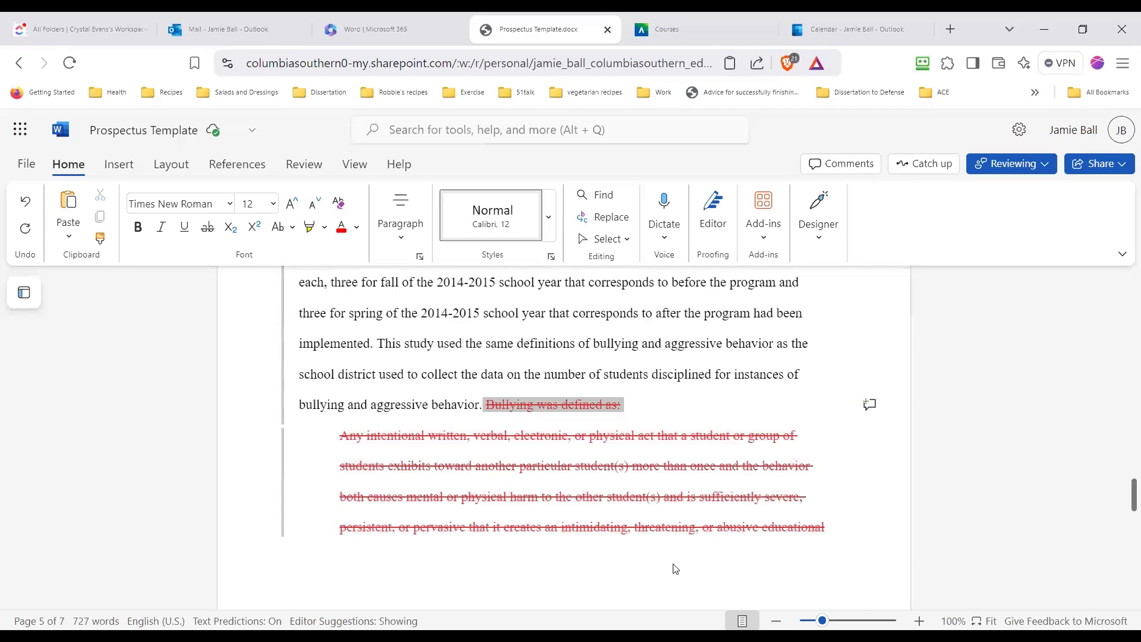
scroll(743, 573, "down", 5)
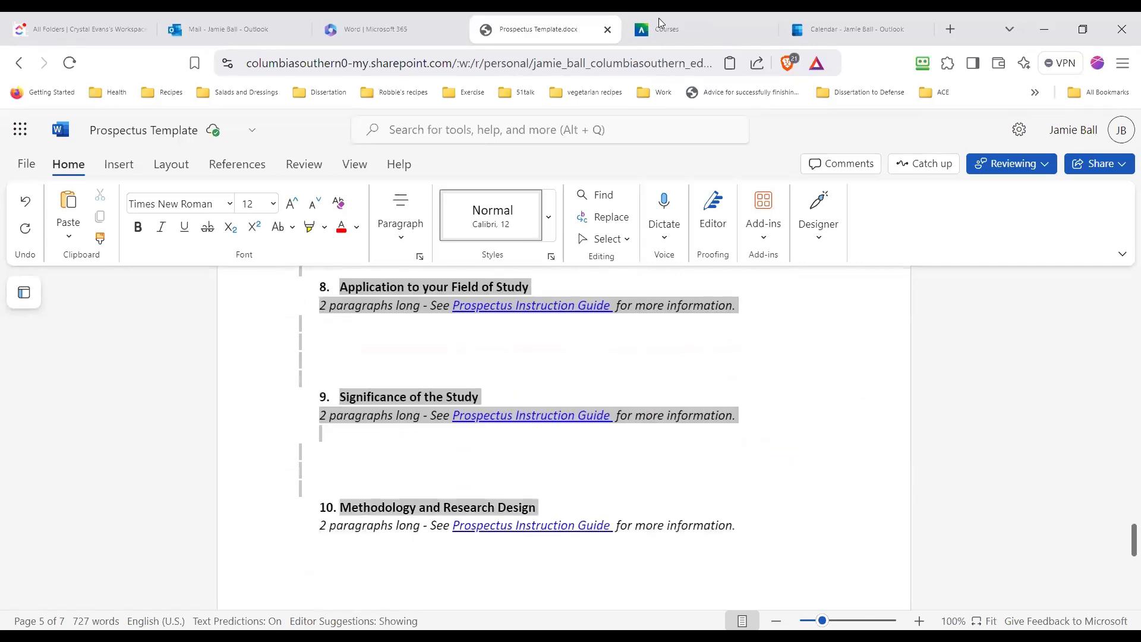
scroll(773, 356, "up", 5)
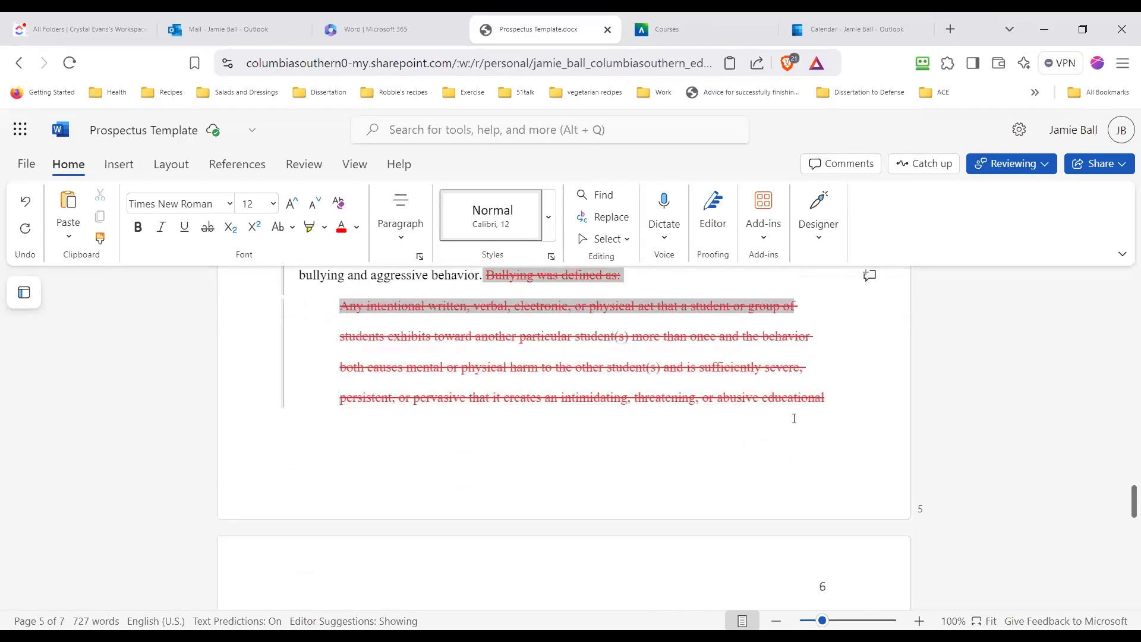
scroll(702, 420, "up", 4)
scroll(702, 420, "up", 2)
scroll(672, 443, "down", 4)
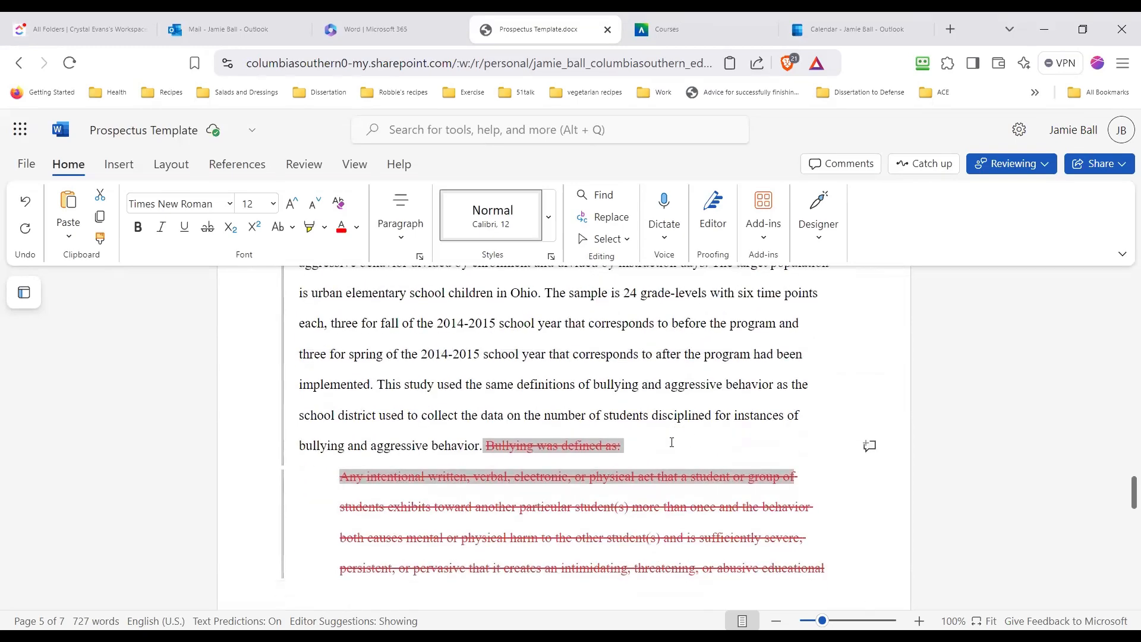
left_click(486, 446)
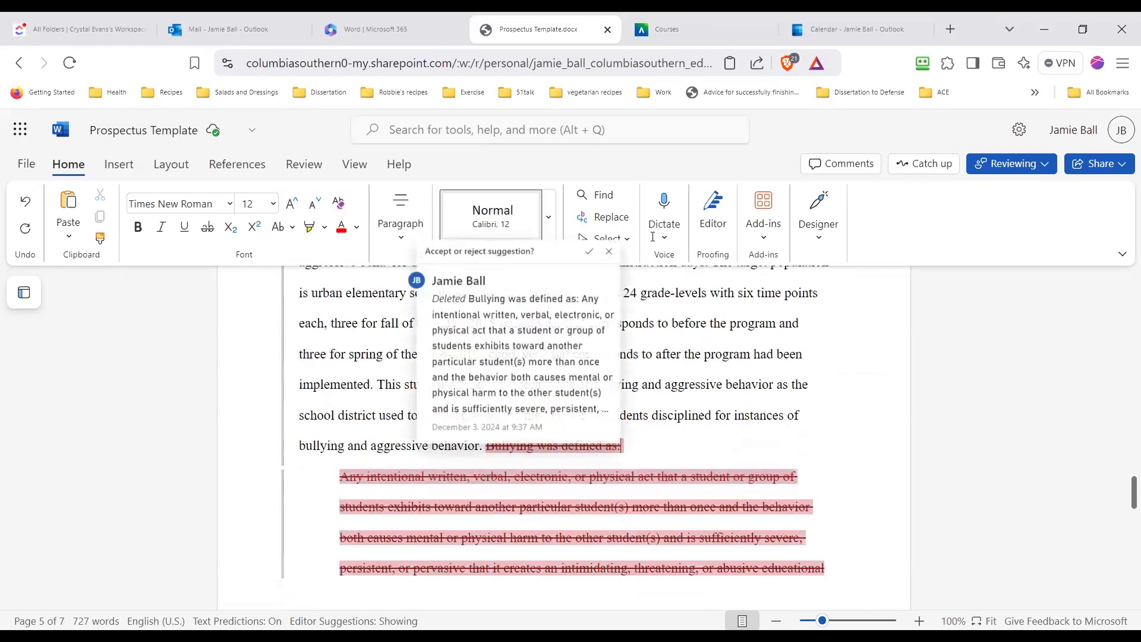
Accept the tracked spacing format change on the Purpose Statement paragraph ending "bullying and aggressive behavior."
left_click(556, 291)
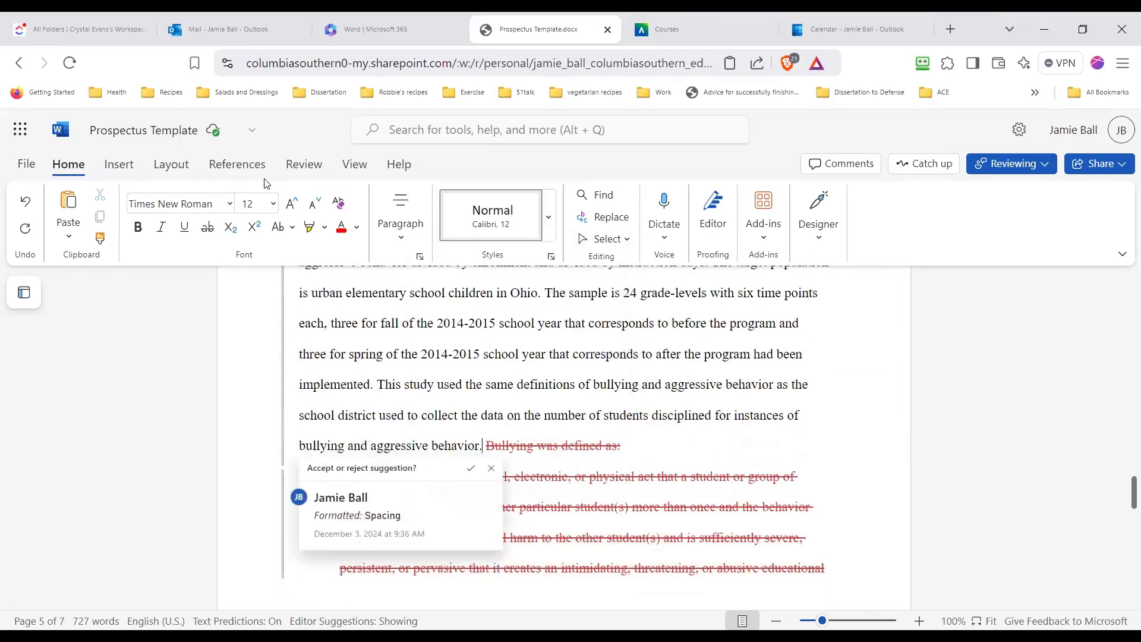
left_click(324, 162)
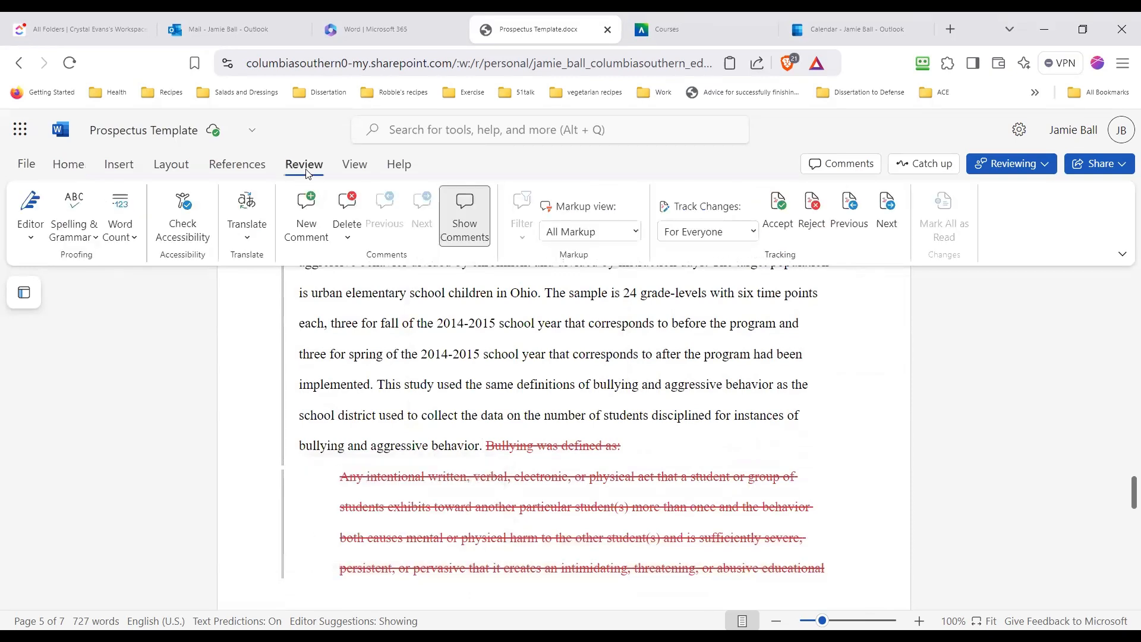
left_click(781, 234)
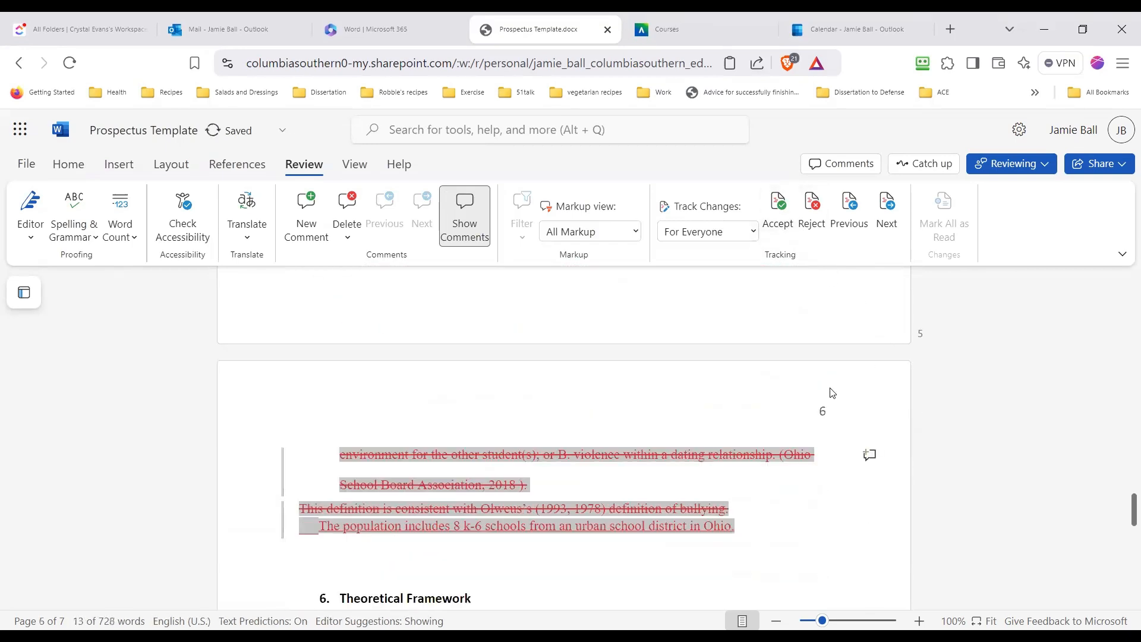
Accept the tracked deletion starting "Bullying was defined as:" and the tracked replacement of the remaining definition with the population sentence
scroll(828, 395, "up", 3)
scroll(549, 380, "up", 2)
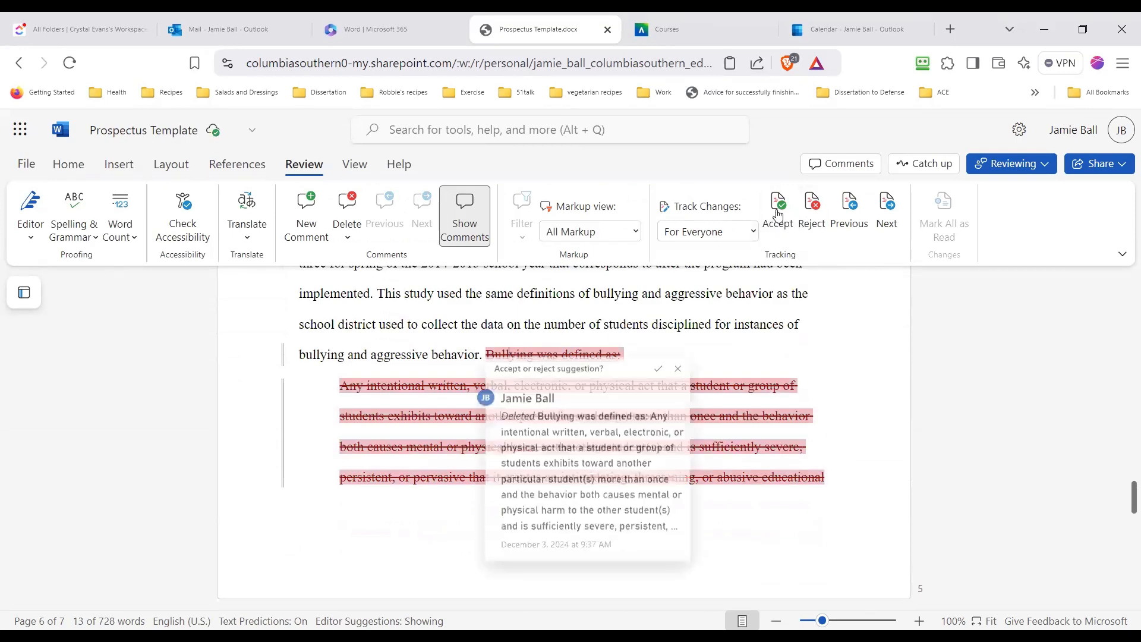
left_click(777, 213)
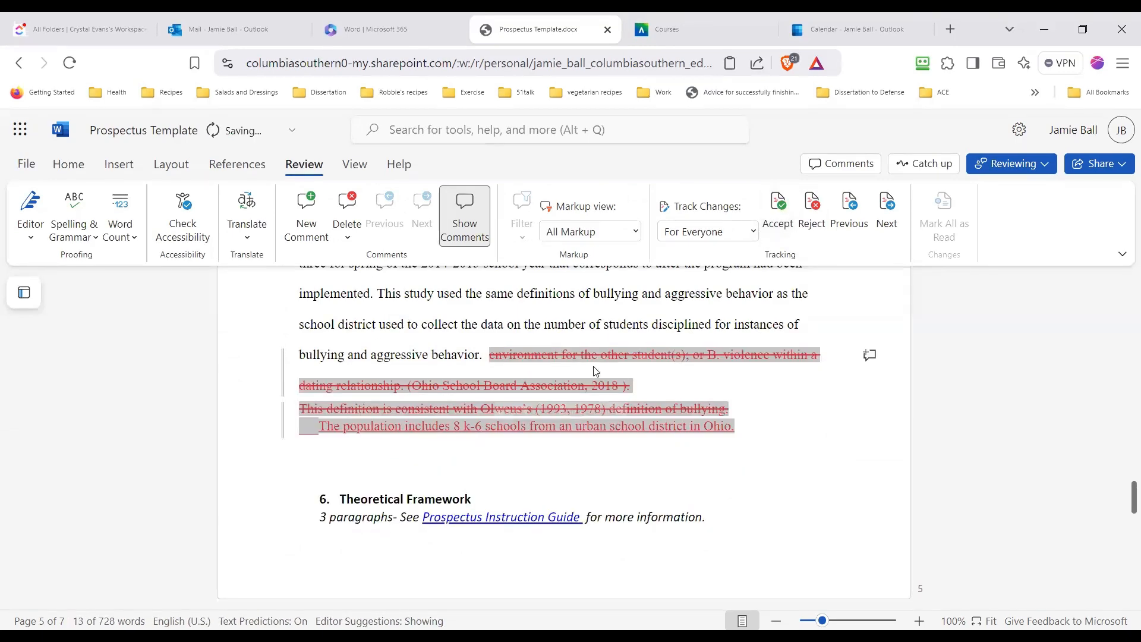
left_click(532, 357)
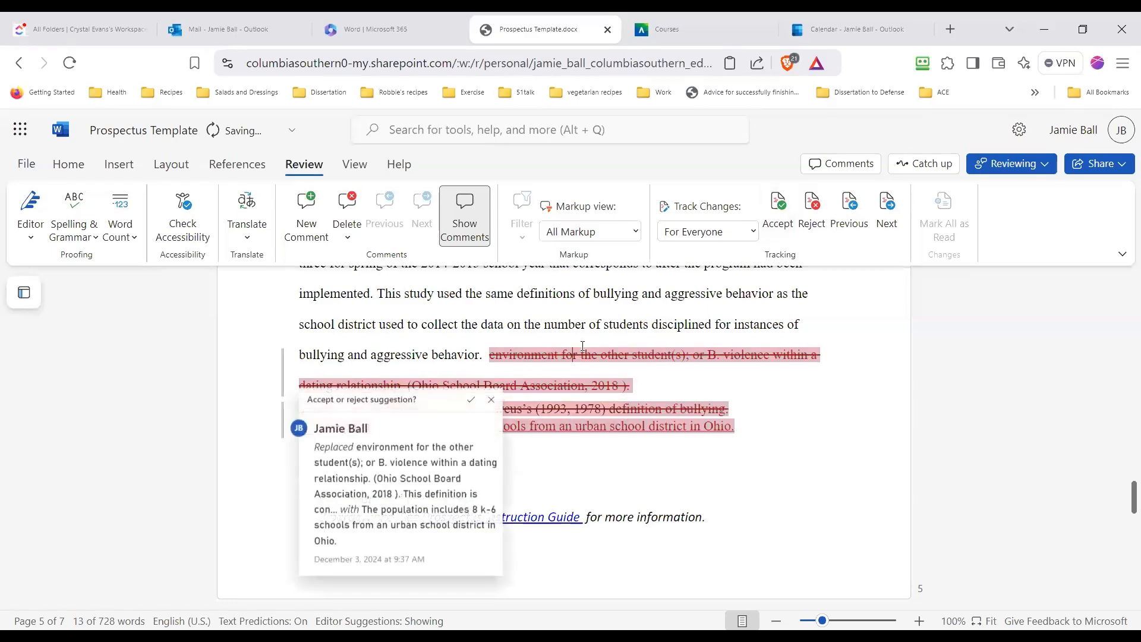
left_click(784, 213)
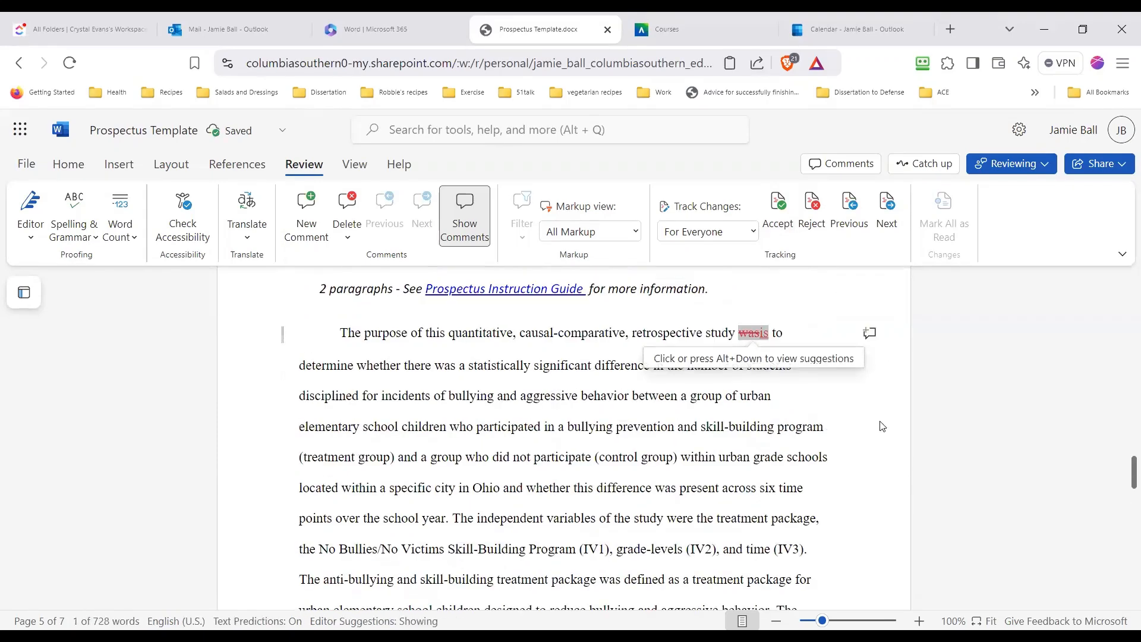
Reject the tracked replacement of "was" with "is" in the opening sentence of the Purpose Statement
left_click(741, 333)
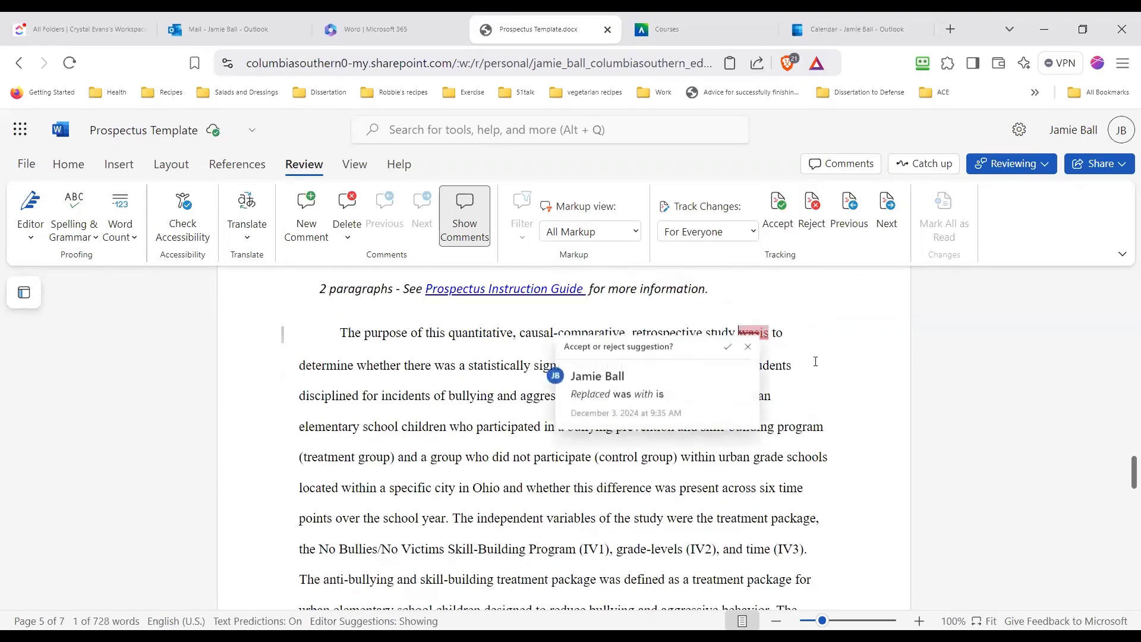
left_click(820, 215)
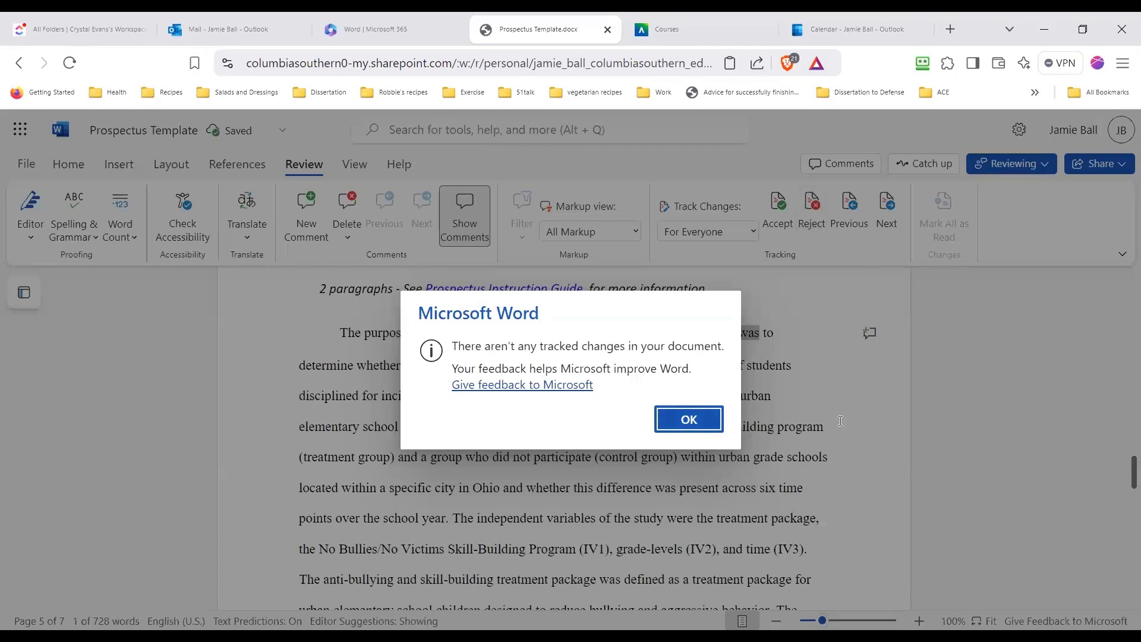
key("Return")
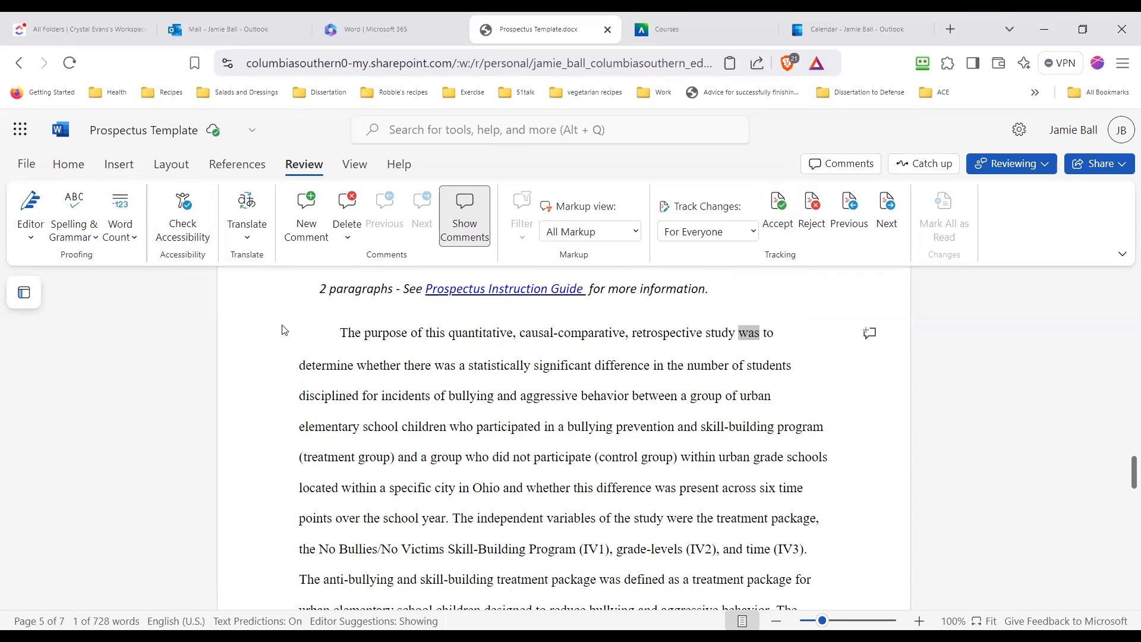
Undo the rejection of the tracked "was" to "is" replacement and check the Purpose Statement text
left_click(26, 166)
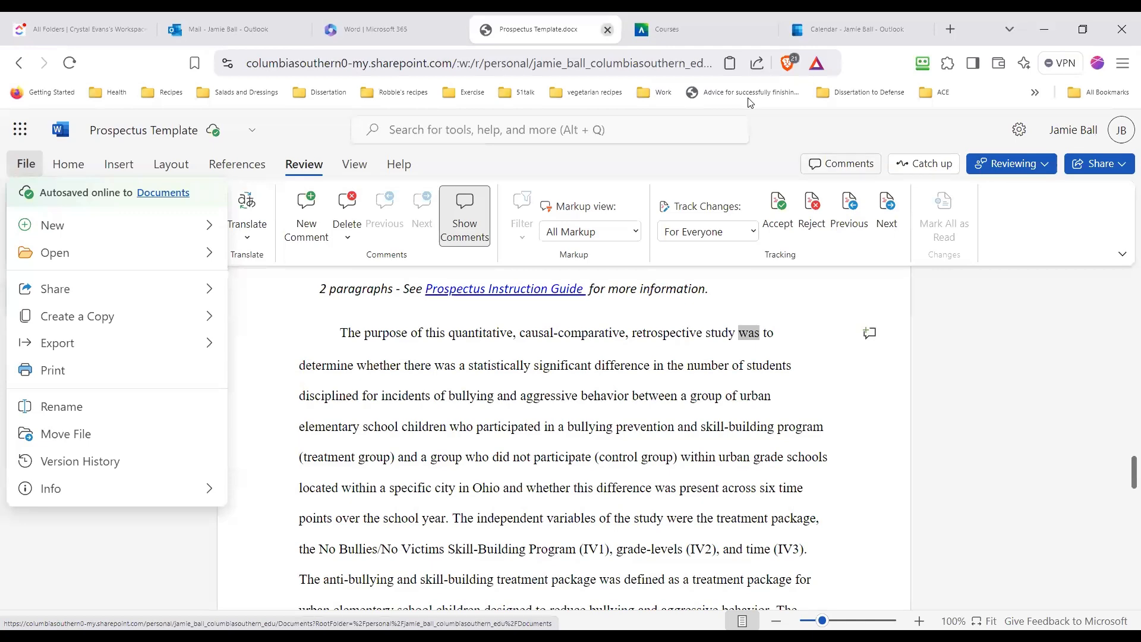
left_click(68, 164)
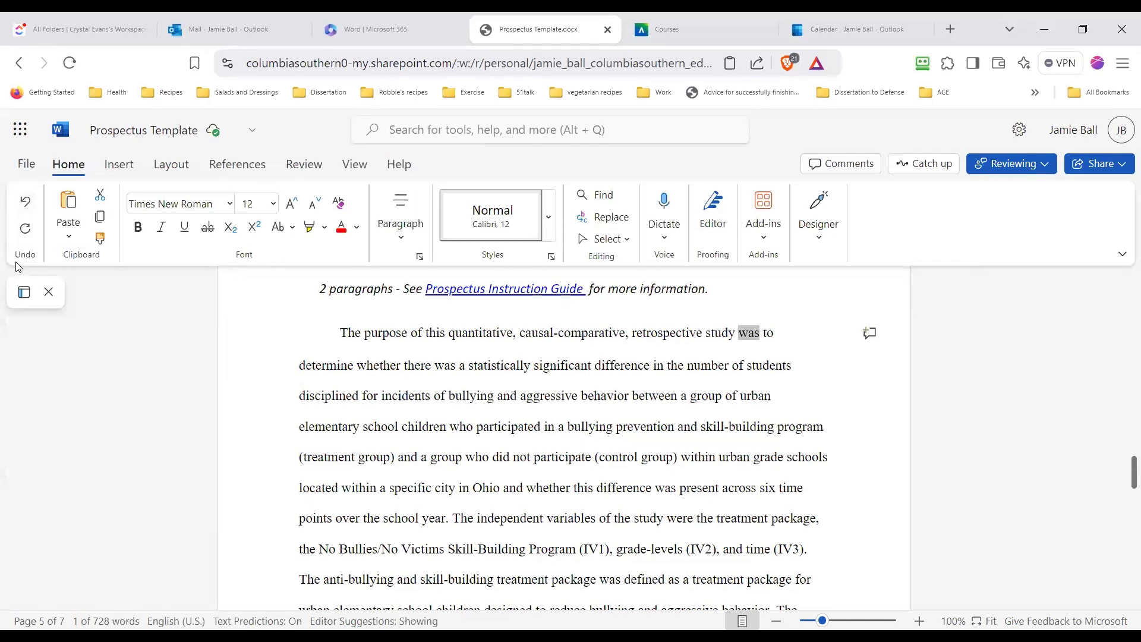
left_click(29, 229)
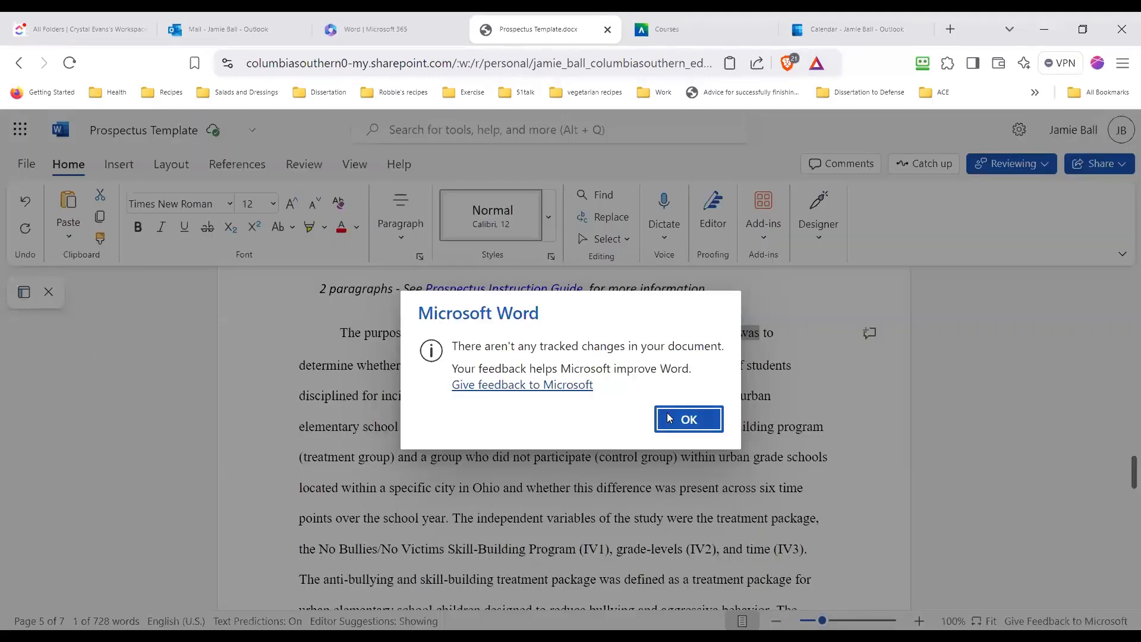
key("Return")
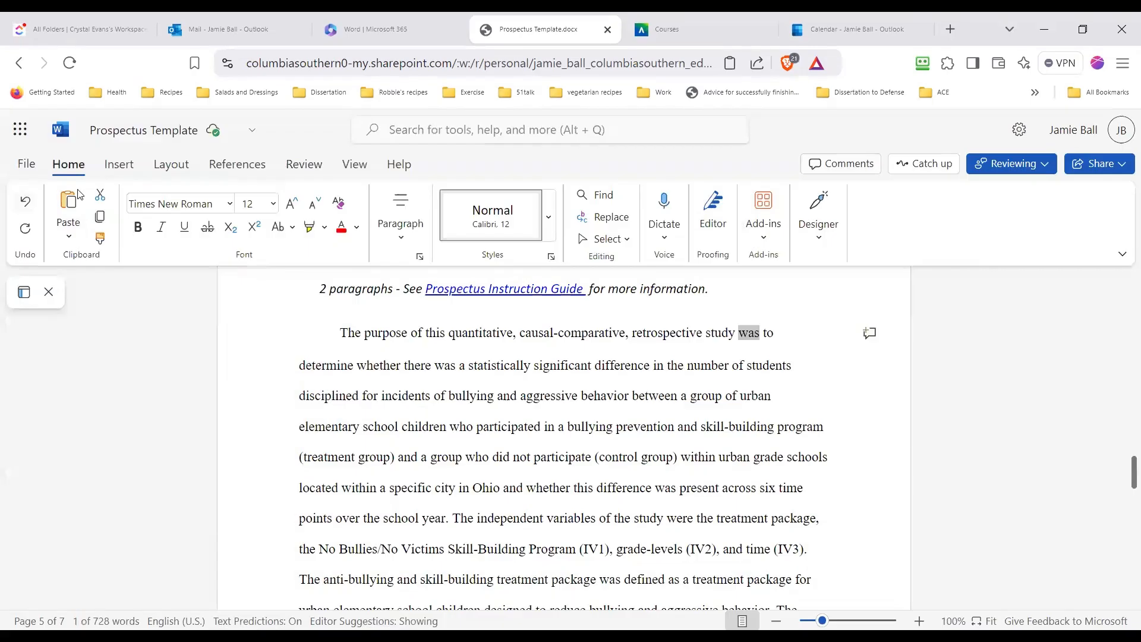
left_click(31, 206)
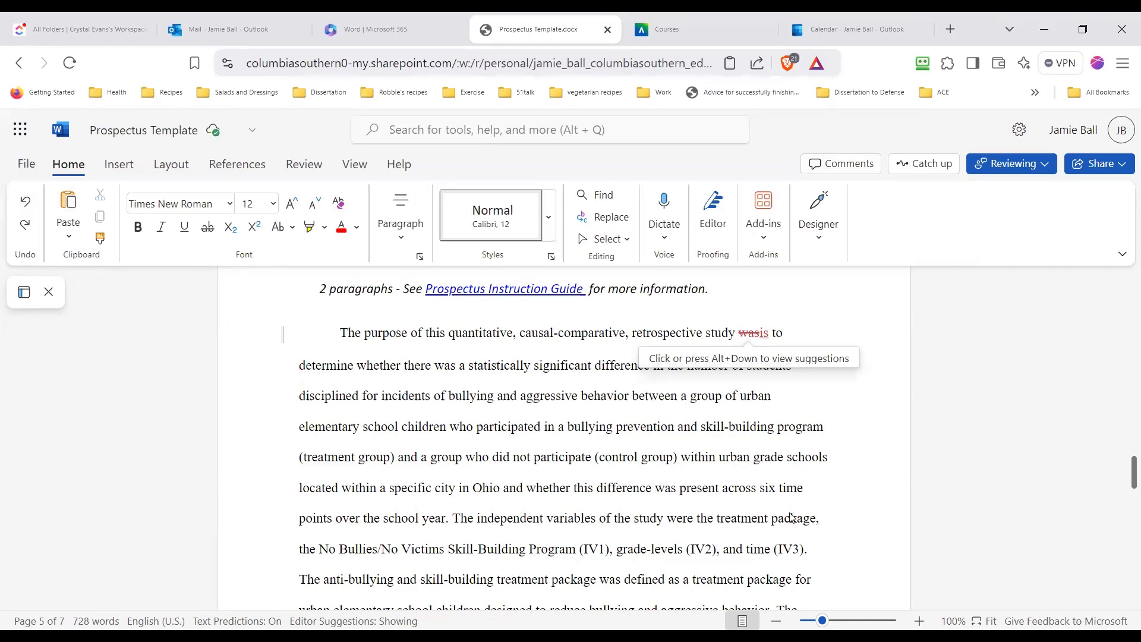
scroll(650, 466, "down", 3)
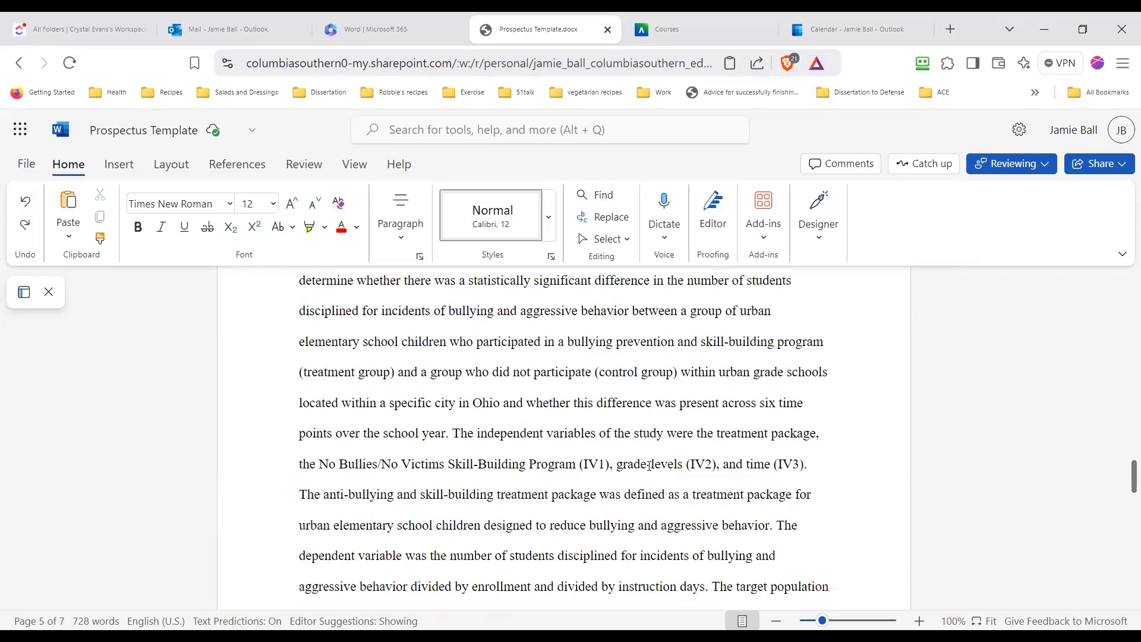
scroll(649, 466, "down", 3)
scroll(649, 467, "up", 9)
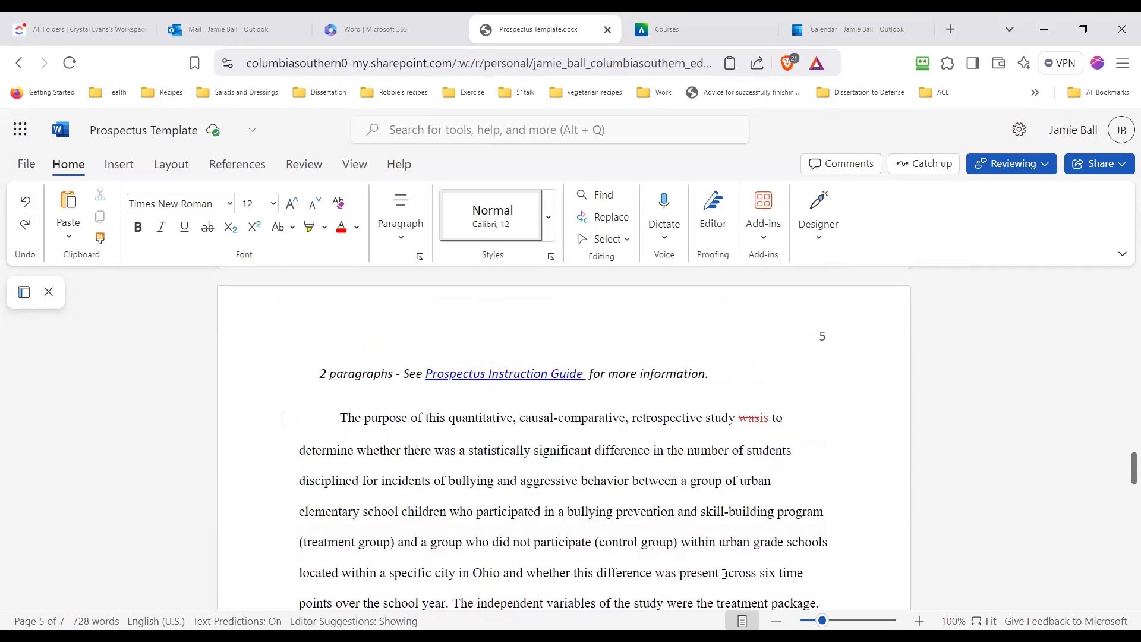
Comment on the first Purpose Statement line: "The purpose of the study should contain a brief overview of how the study will be carried out below."
scroll(690, 558, "up", 3)
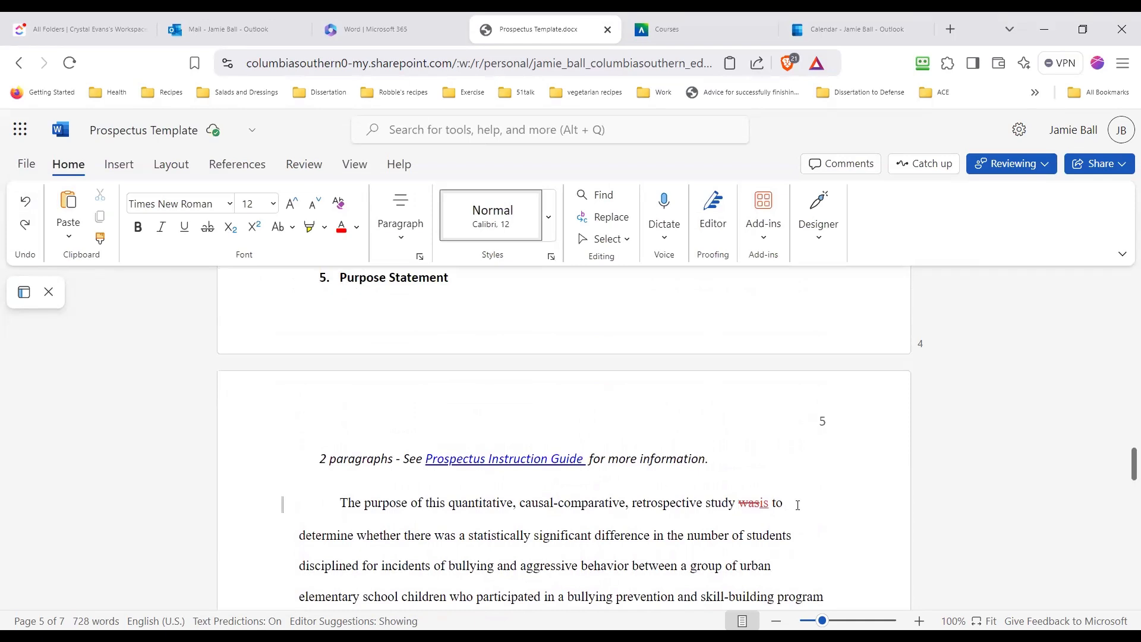
left_click(798, 505)
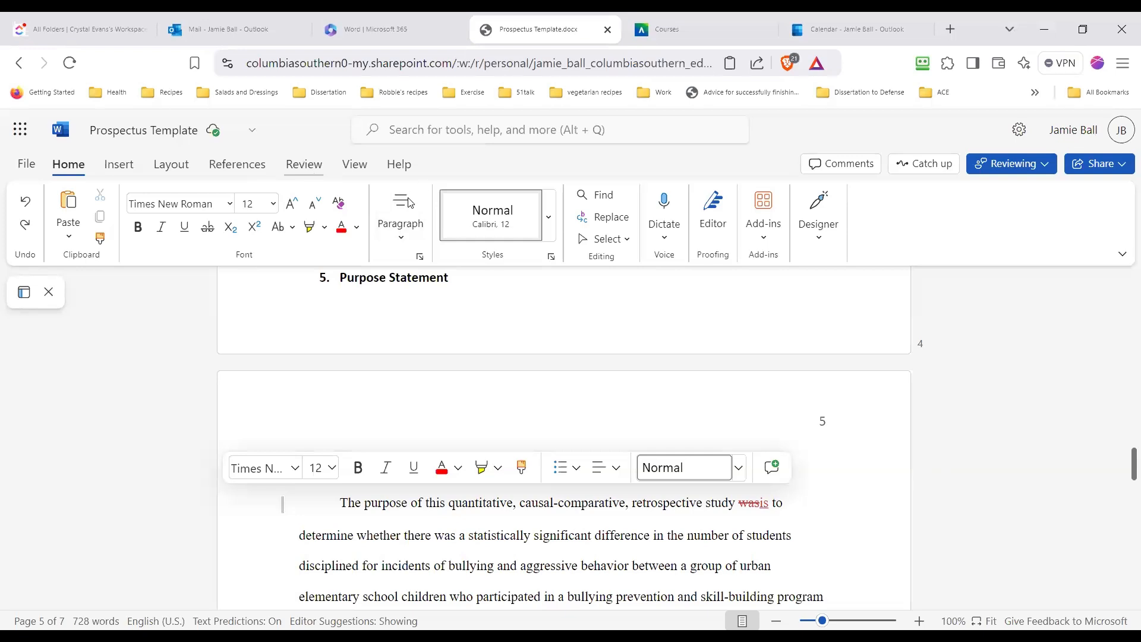
left_click(304, 165)
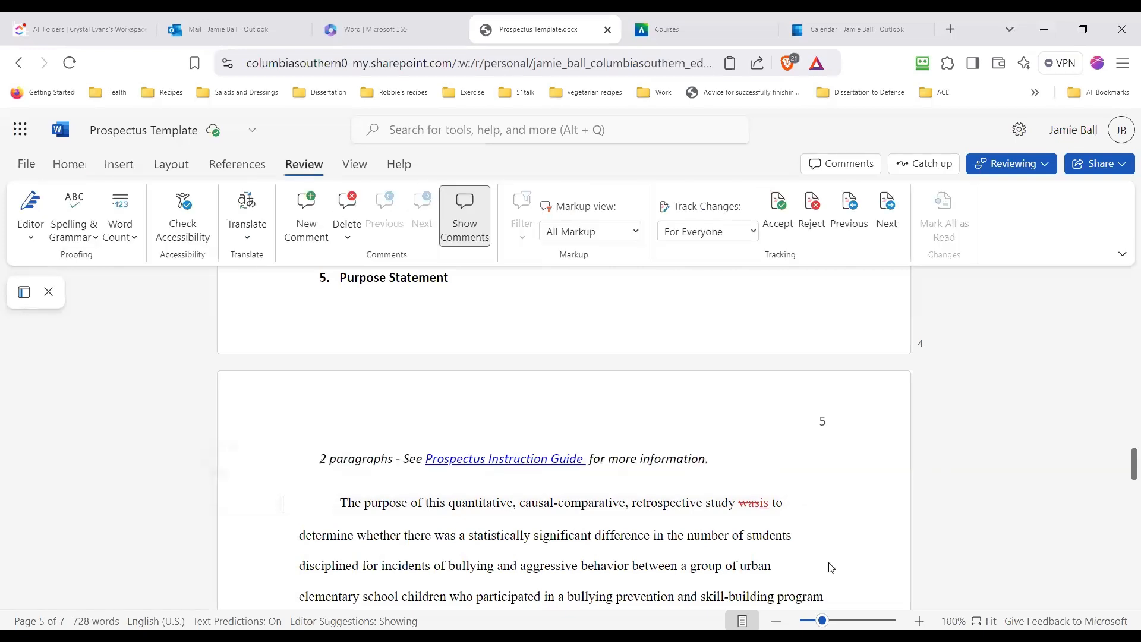
left_click(443, 241)
left_click(305, 249)
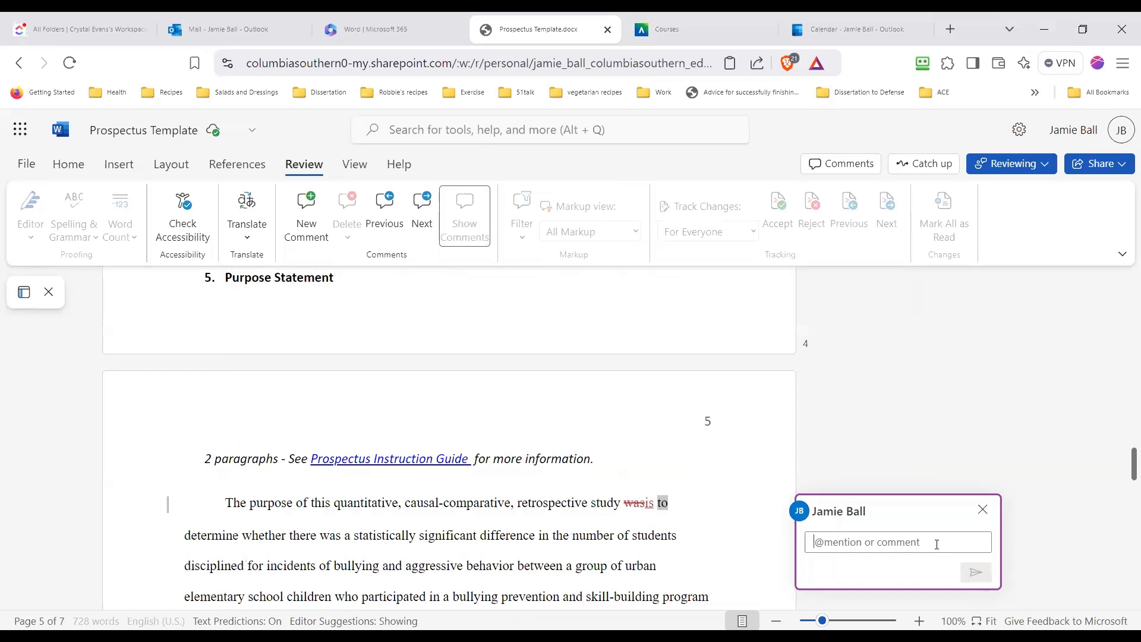
type("The prop")
key("BackSpace")
key("BackSpace")
key("BackSpace")
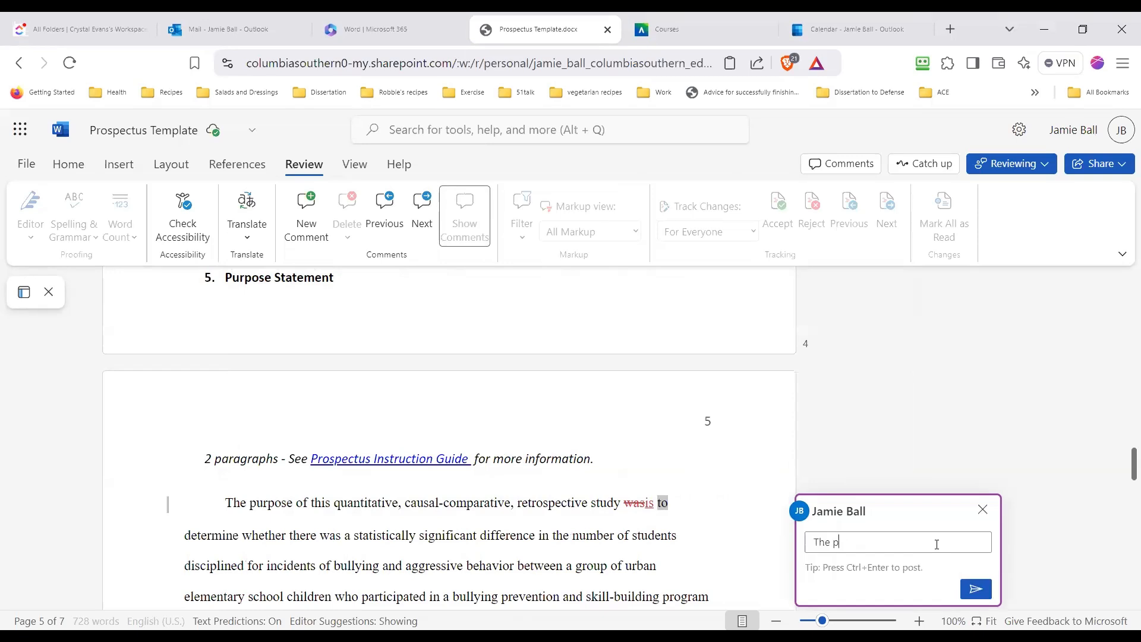
type("urpose of the study should contain a br")
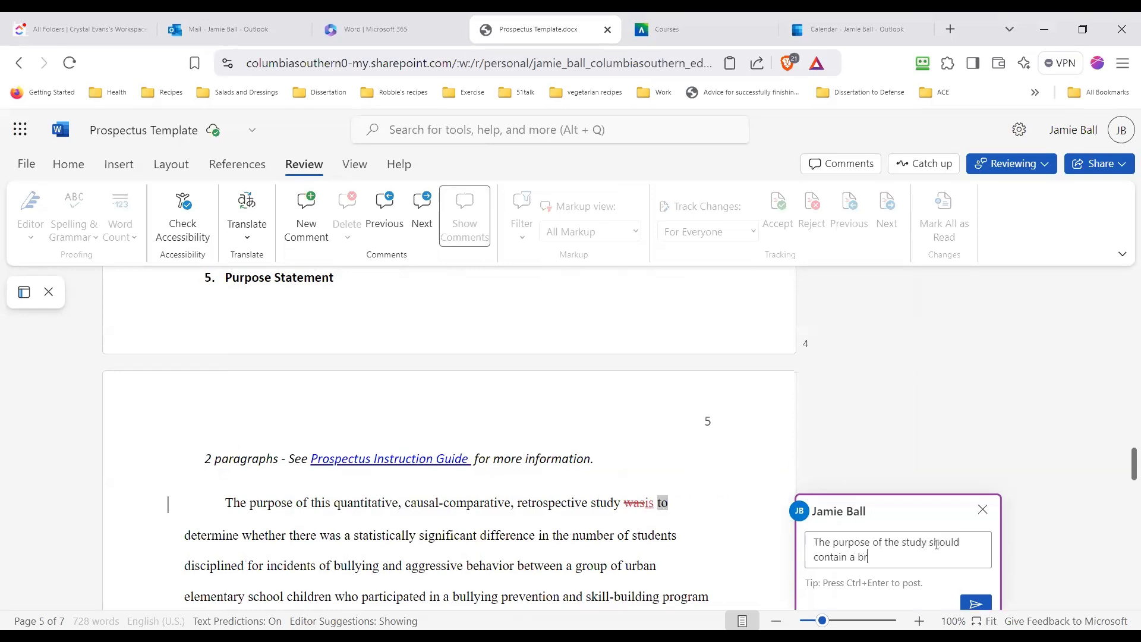
type("e")
type("ief overview of how the stu")
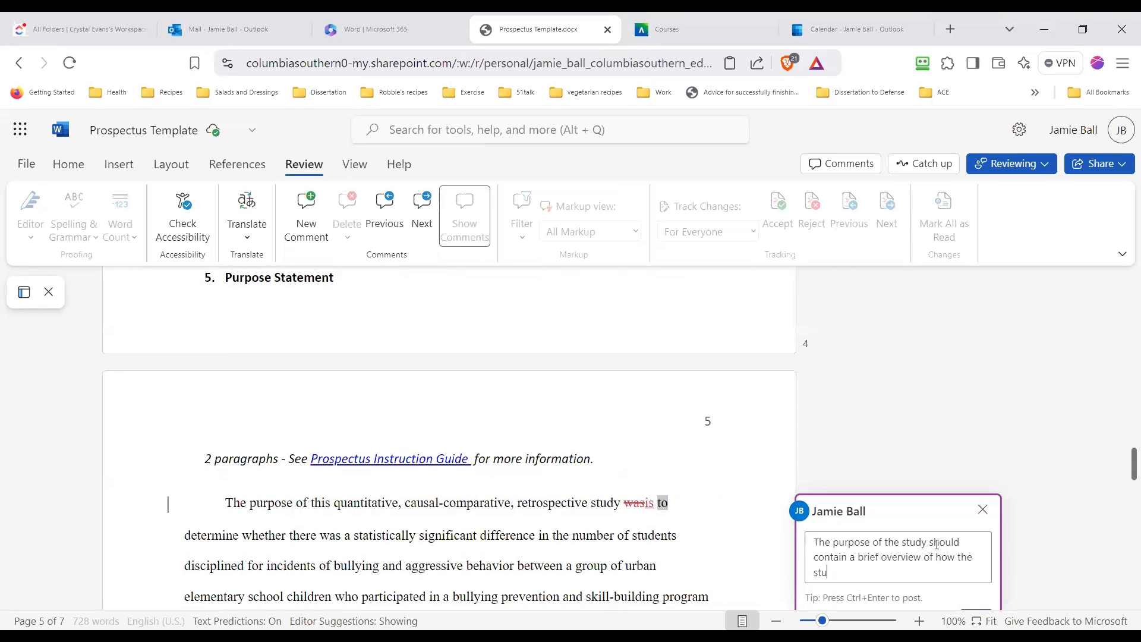
type("dy will be carries")
key("BackSpace")
type("d out below.")
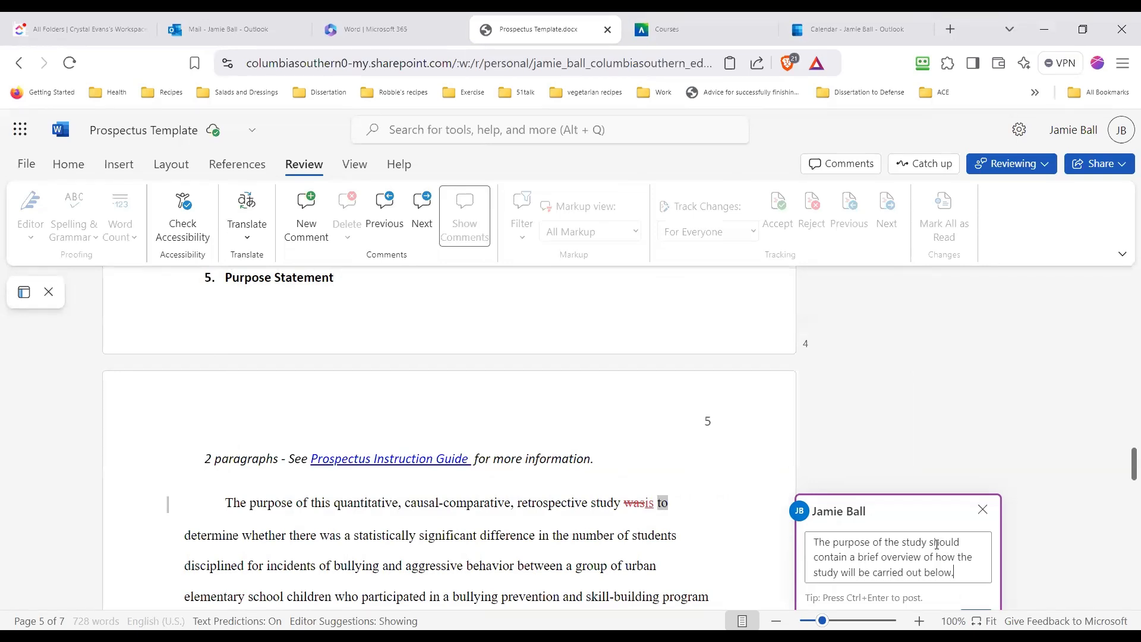
key("Return")
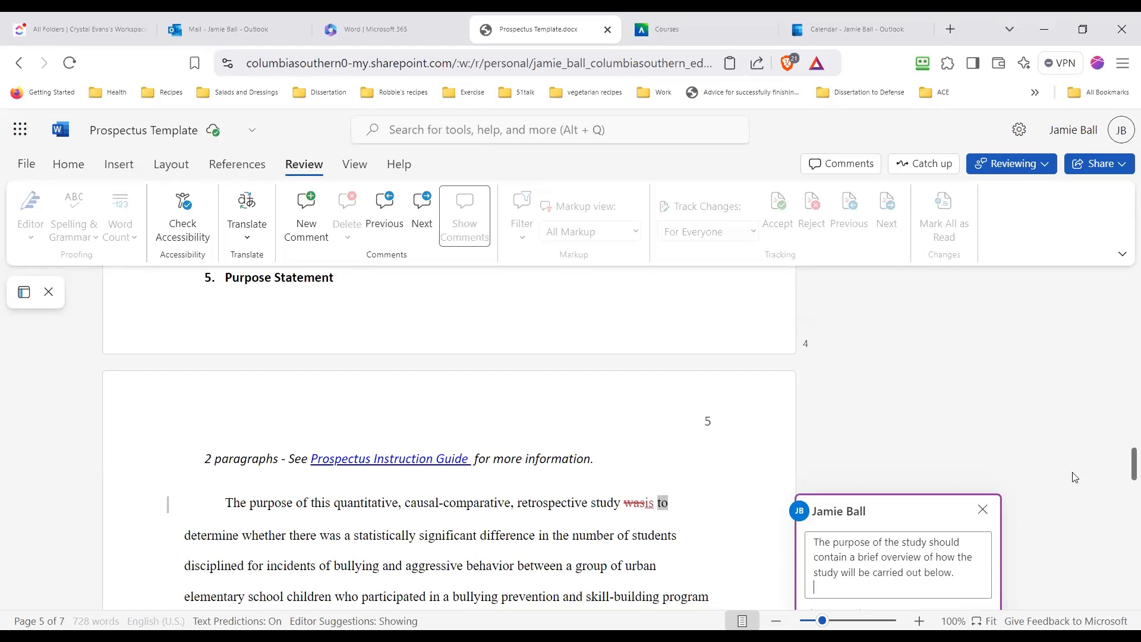
scroll(1076, 477, "down", 3)
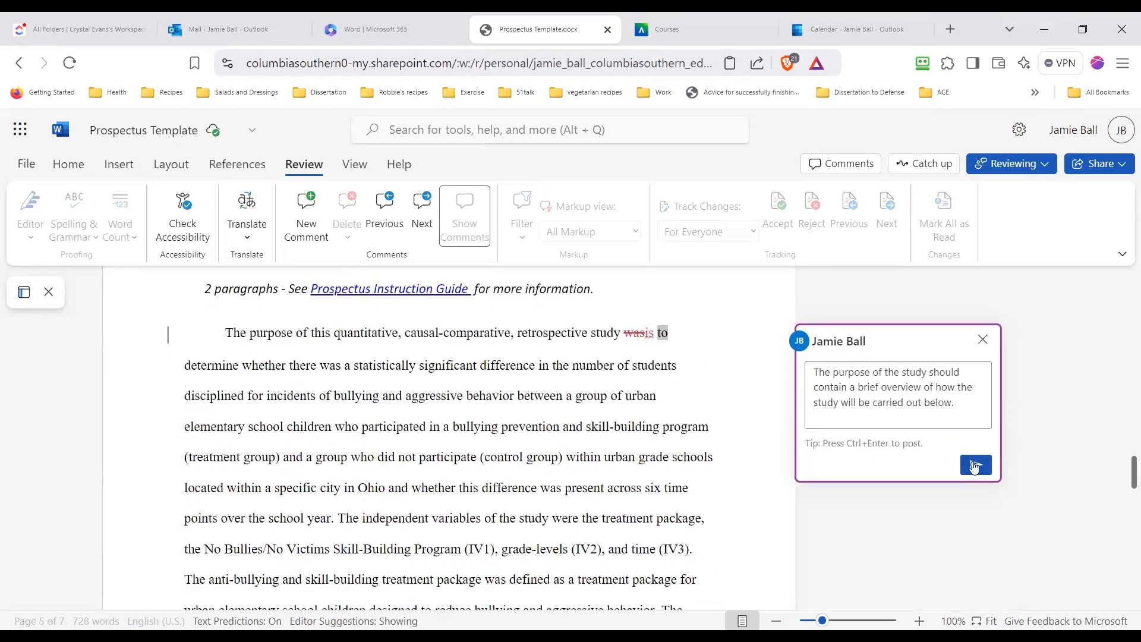
left_click(975, 466)
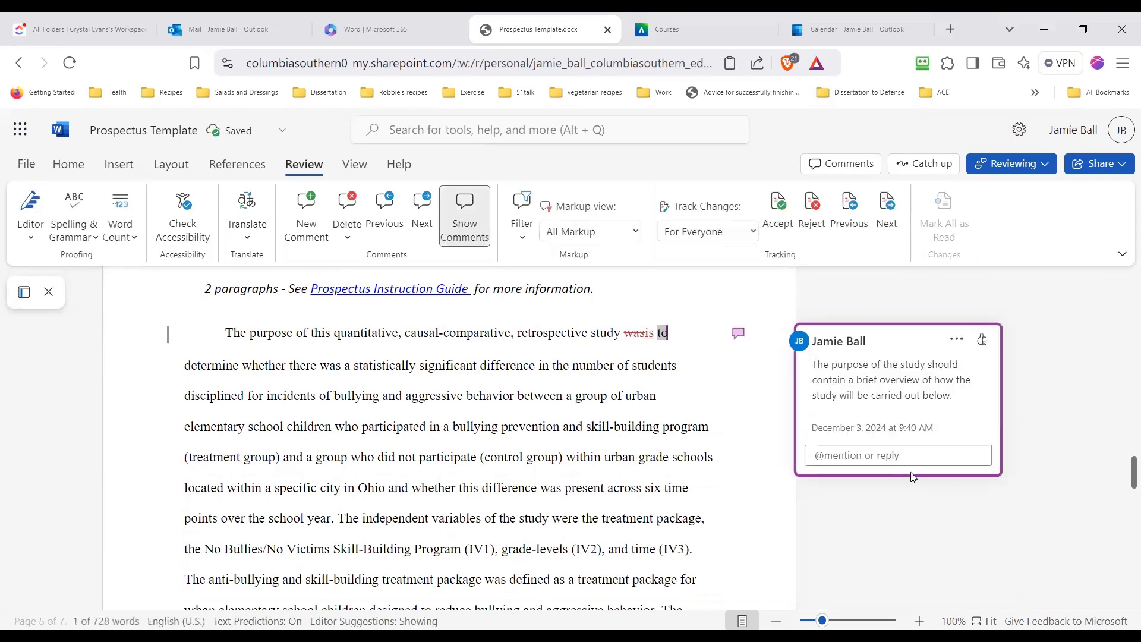
Post the reply "I see some of that information below" to the comment on the first Purpose Statement line
left_click(897, 455)
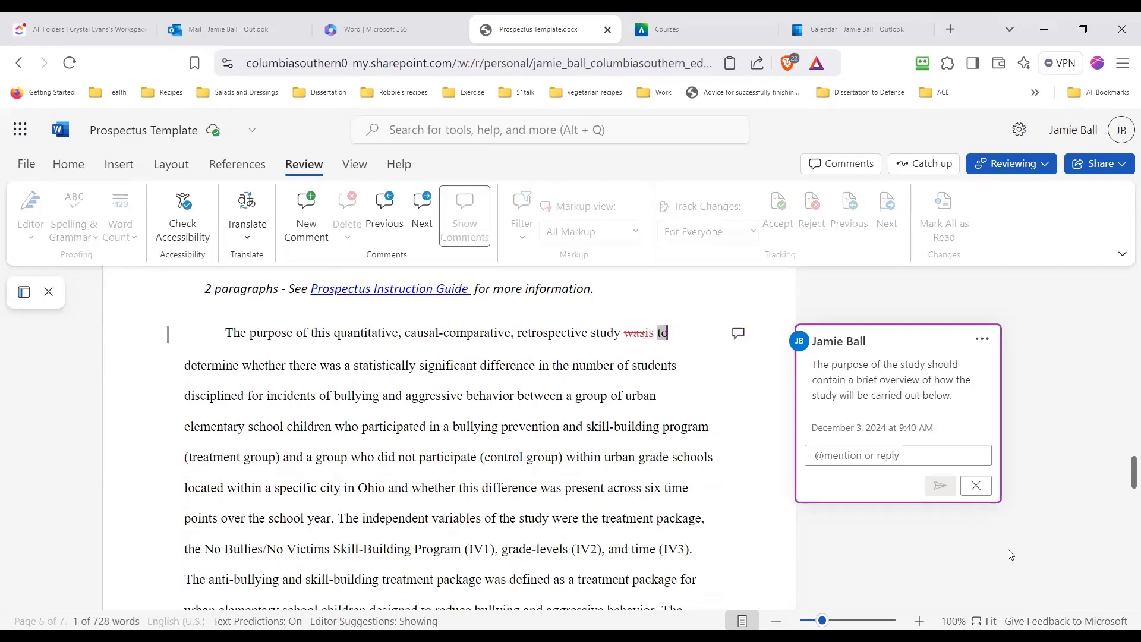
type("I see")
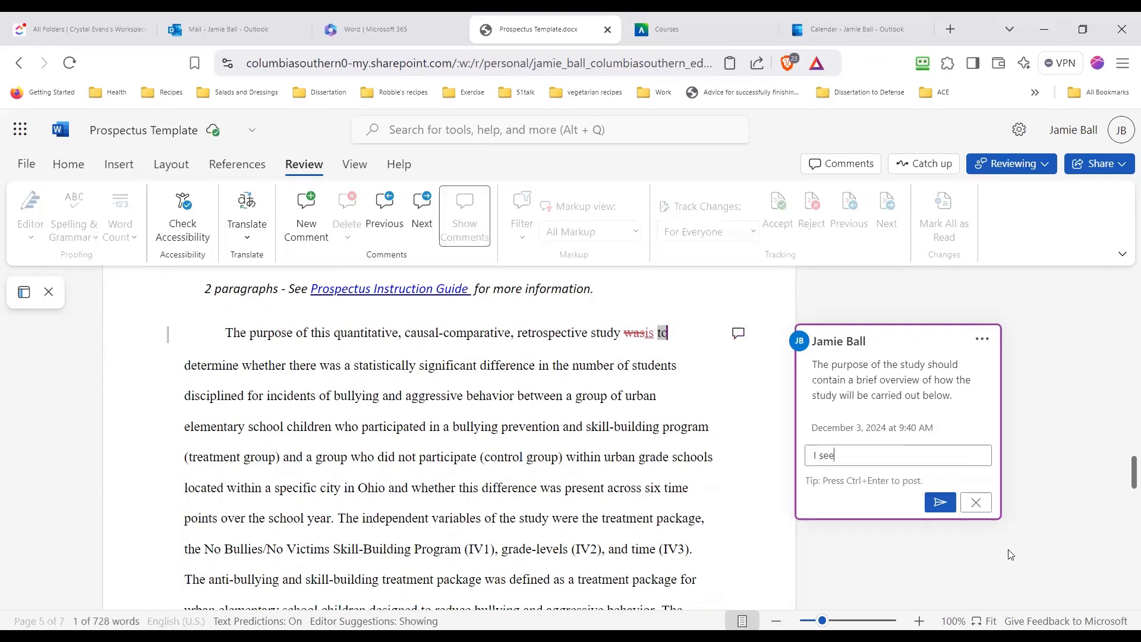
type(" some of that info")
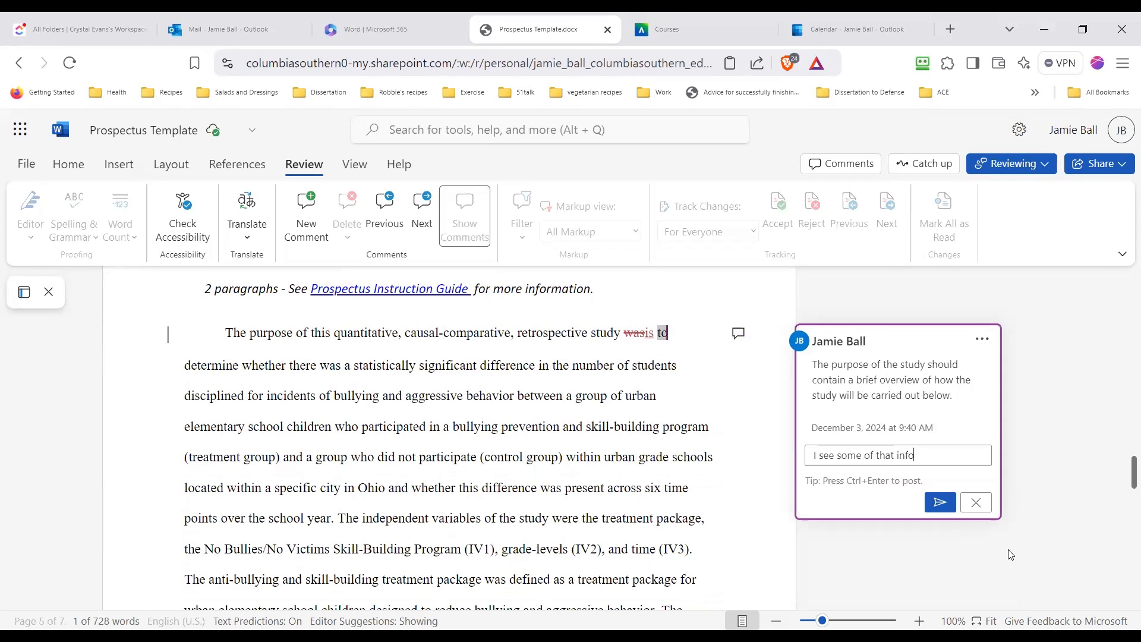
type("rmation below")
left_click(955, 503)
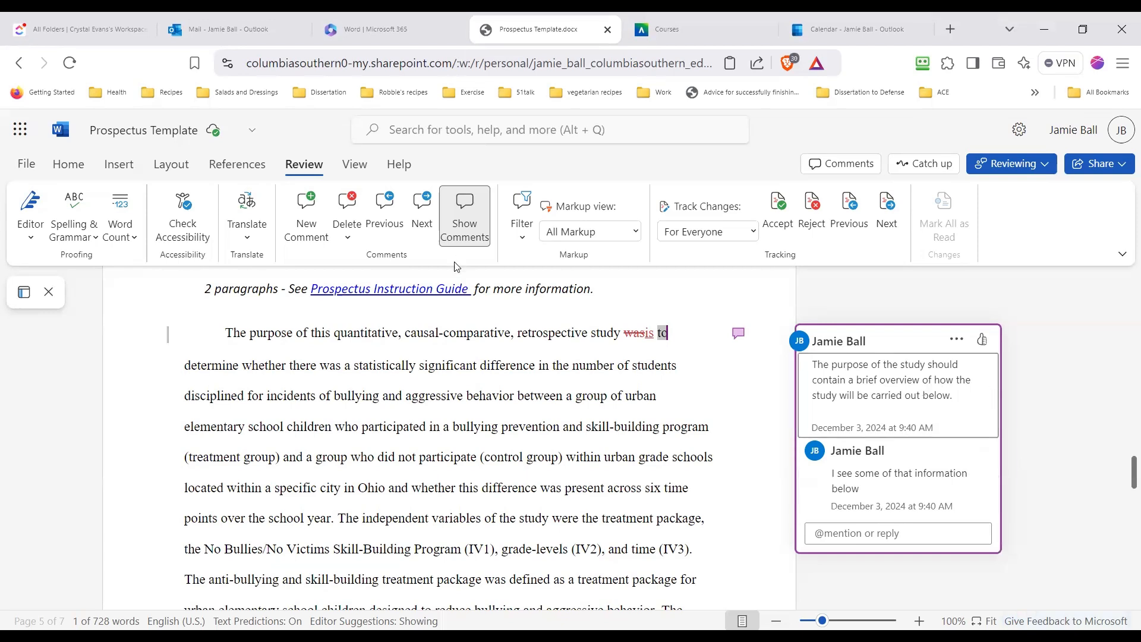
Delete the comment thread on the first Purpose Statement line, undo the deletion and check the thread
left_click(349, 205)
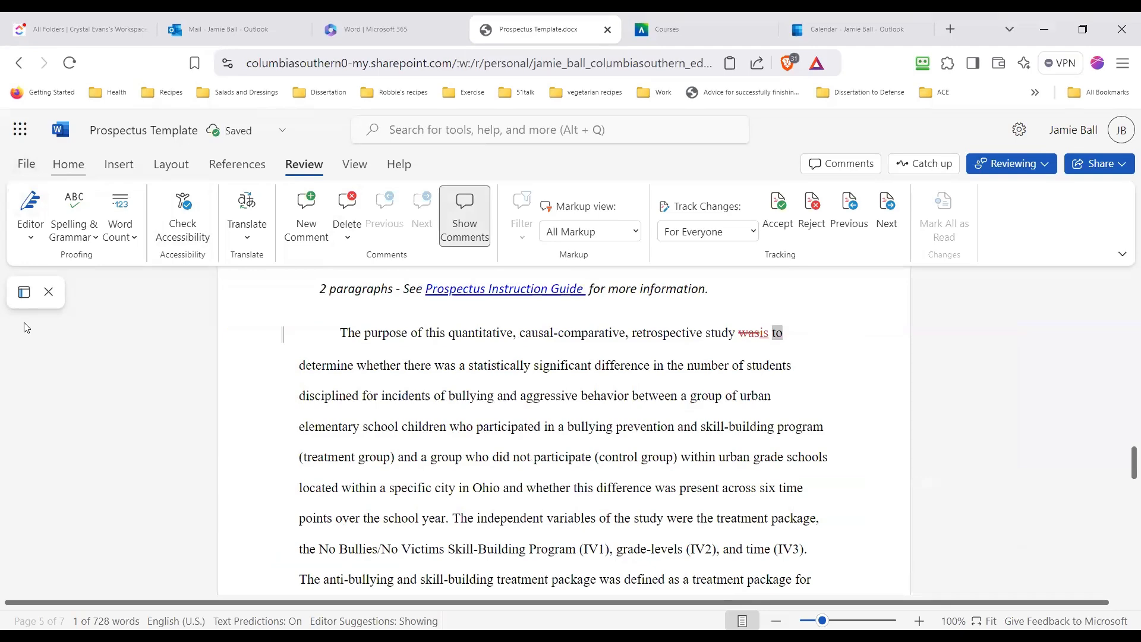
left_click(73, 170)
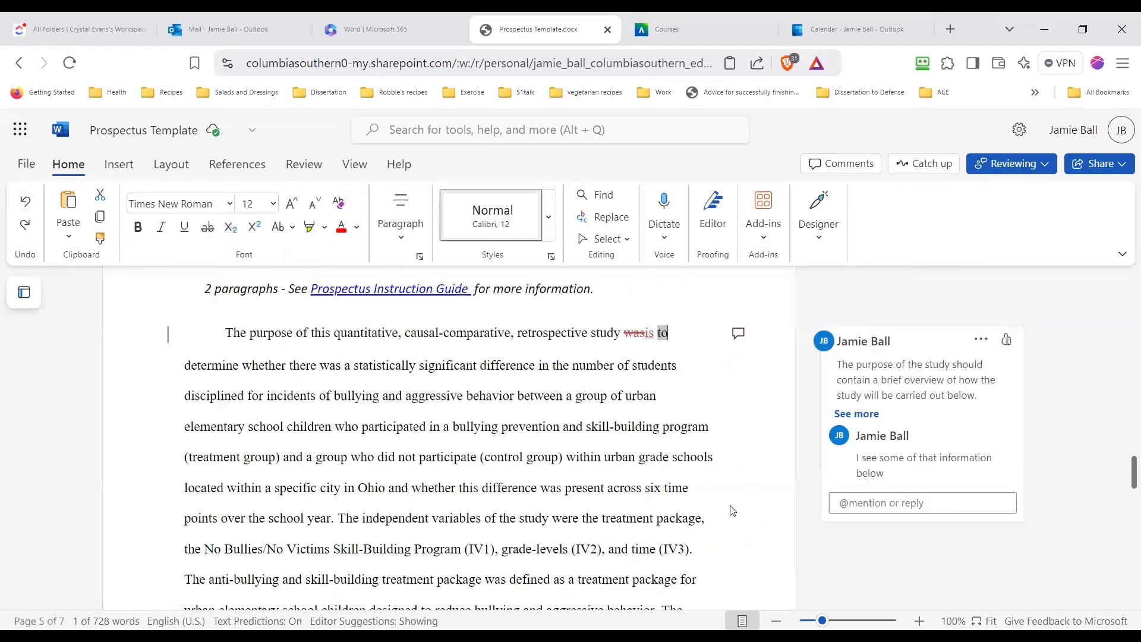
left_click(892, 415)
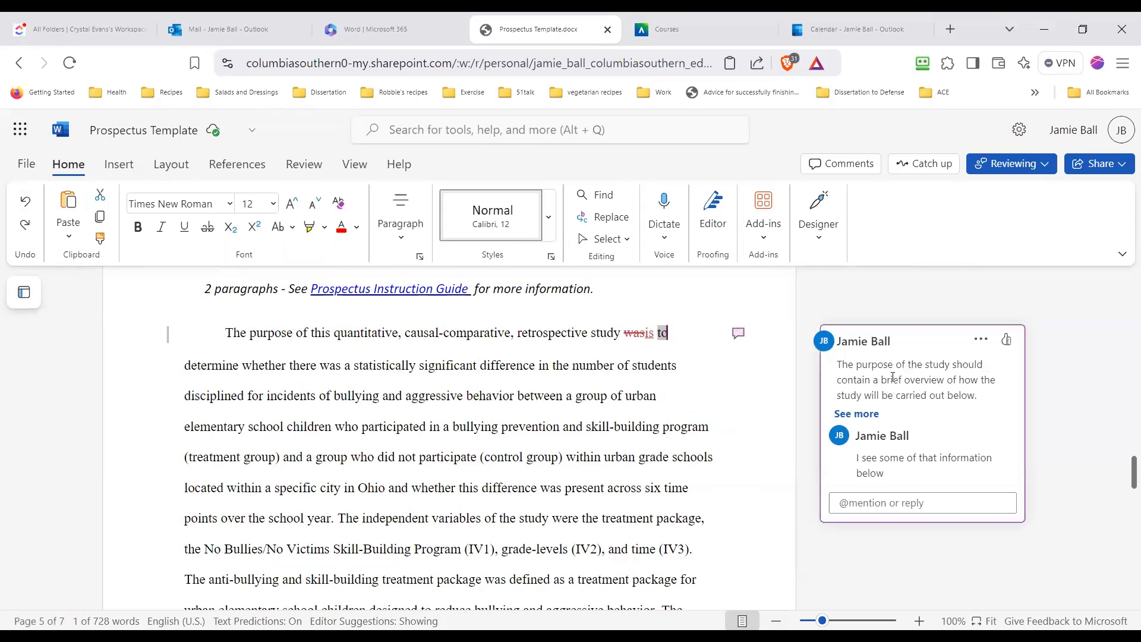
left_click(926, 564)
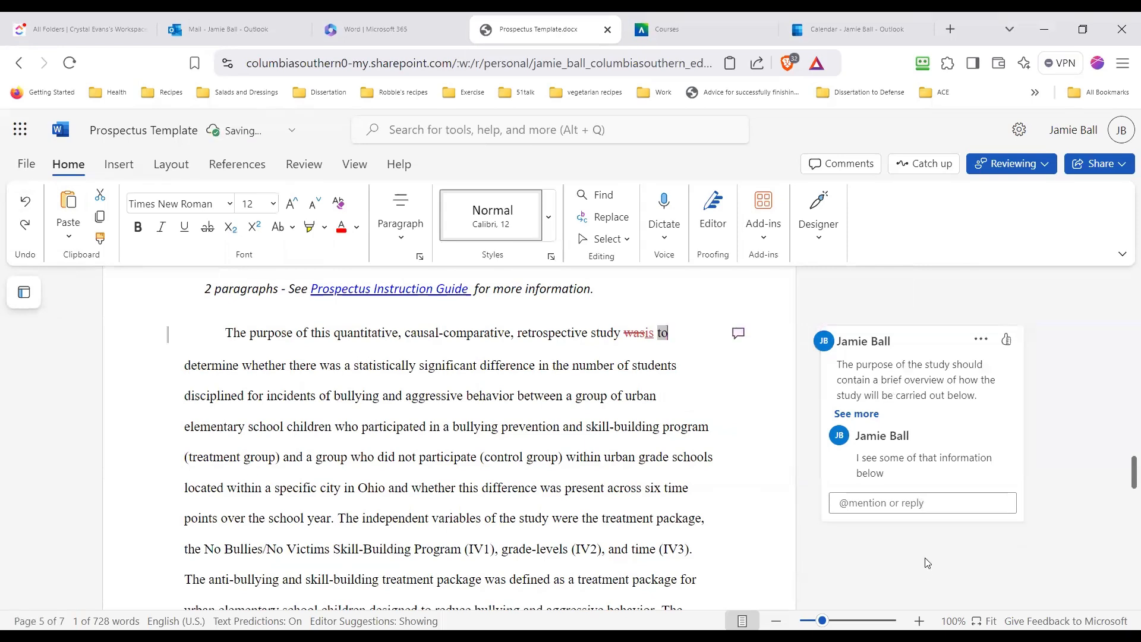
Toggle the display of comments off and on, and move to the next comment in the document
left_click(294, 161)
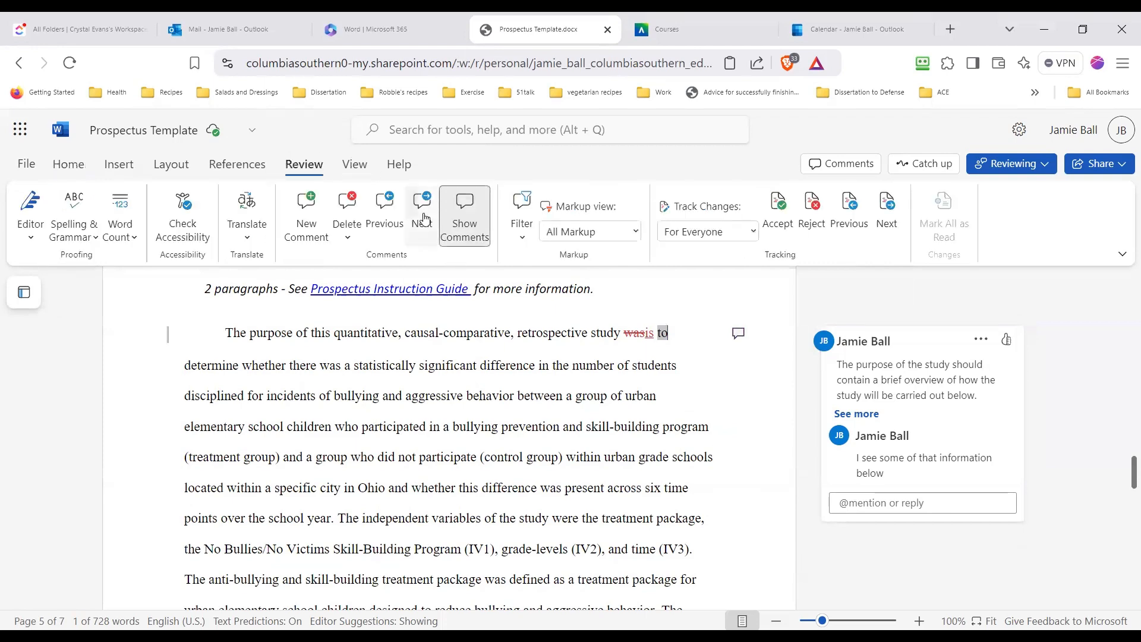
left_click(466, 226)
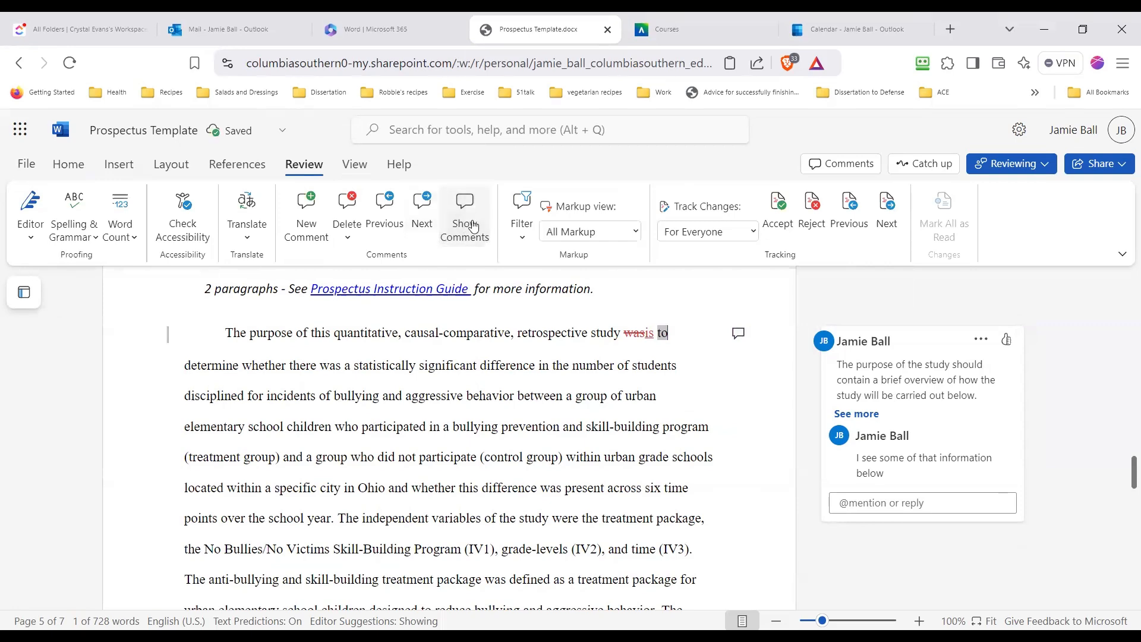
left_click(463, 227)
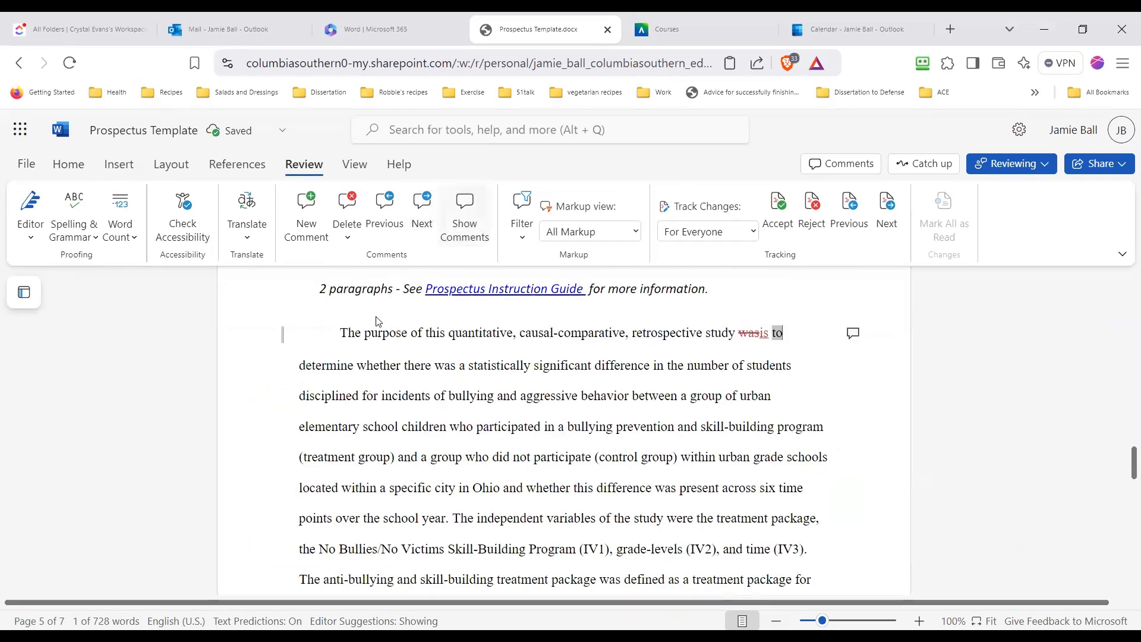
left_click(471, 231)
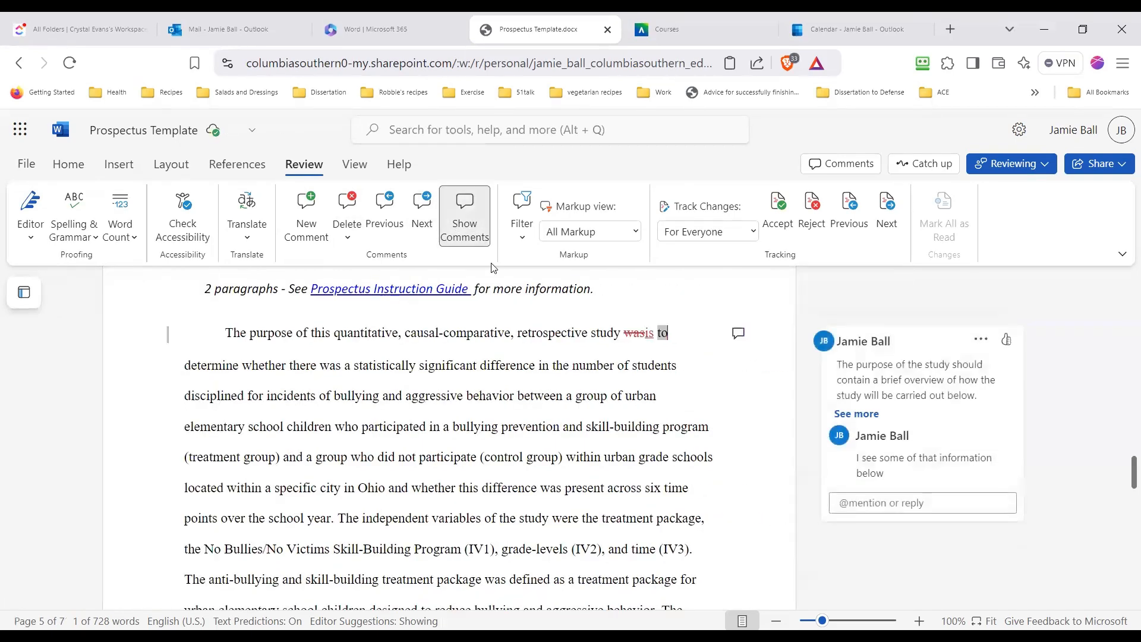
left_click(420, 211)
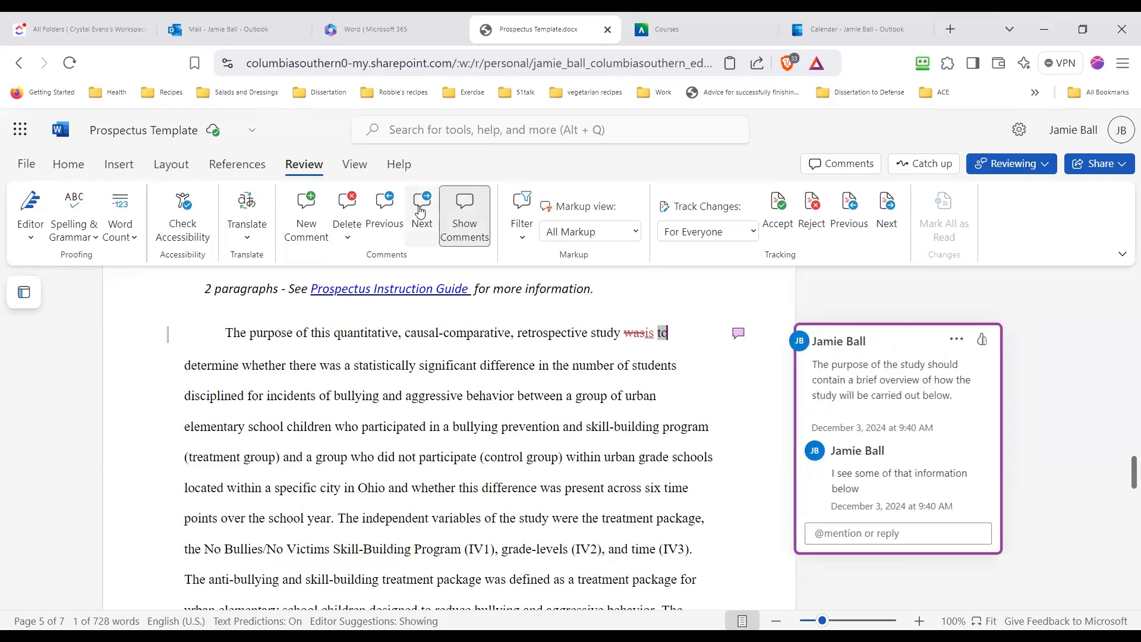
left_click(421, 212)
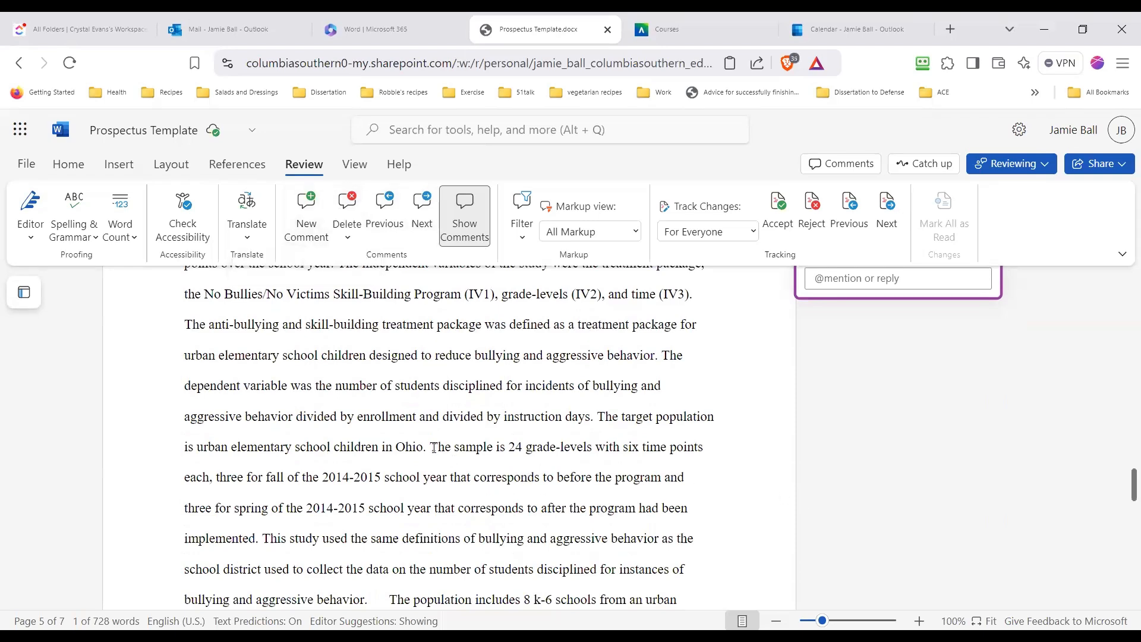
Open a new comment on the words "The sample is 24 grade-levels with six time points" in the Purpose Statement
left_click_drag(430, 447, 705, 447)
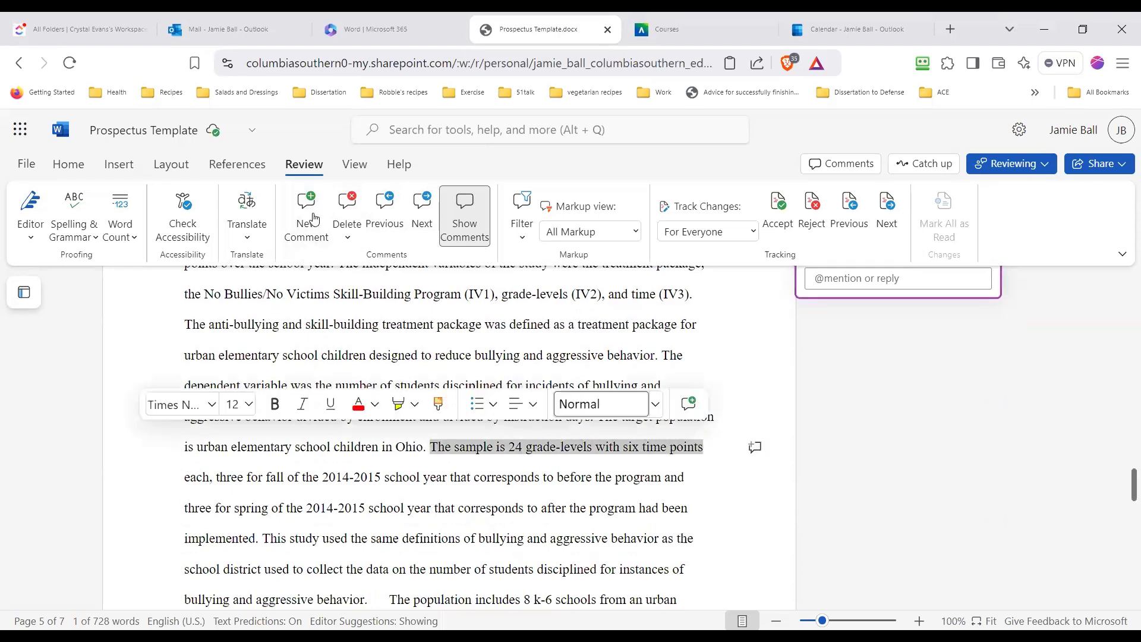
left_click(312, 233)
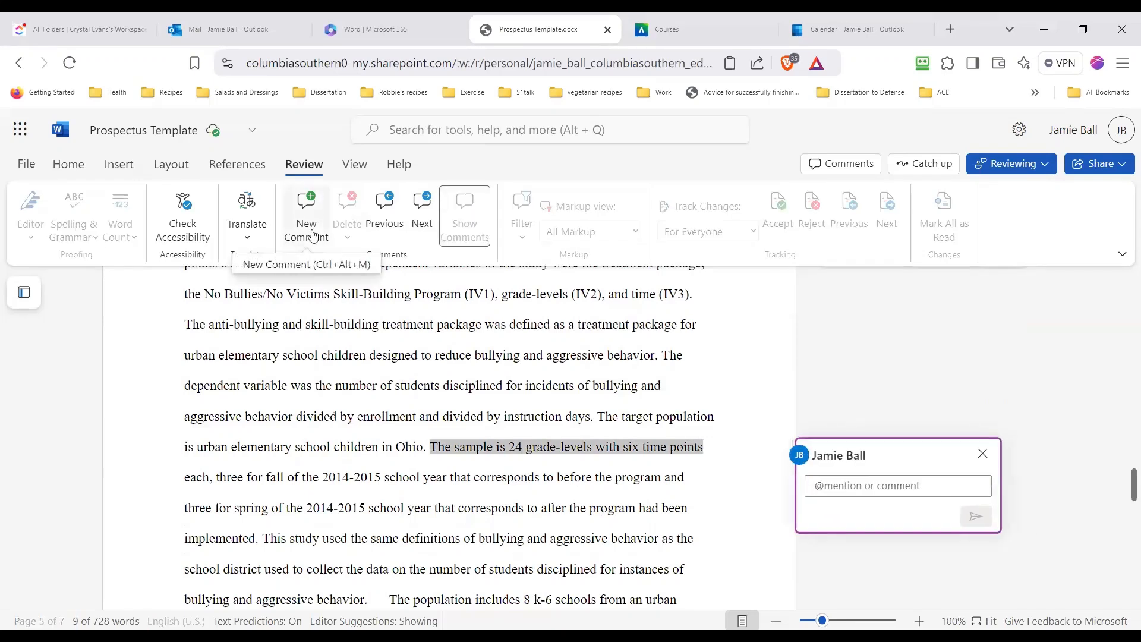
scroll(724, 468, "down", 3)
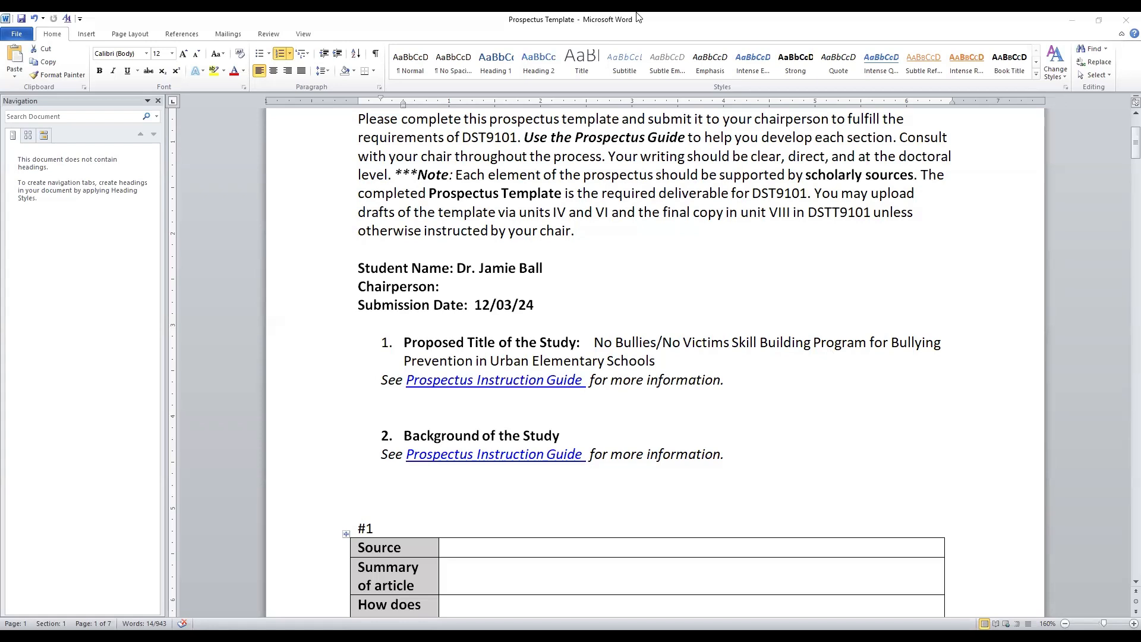
In desktop Word, select the proposed study title and examine the markup display views, the Show Markup options and the reviewers filter
left_click_drag(580, 343, 663, 361)
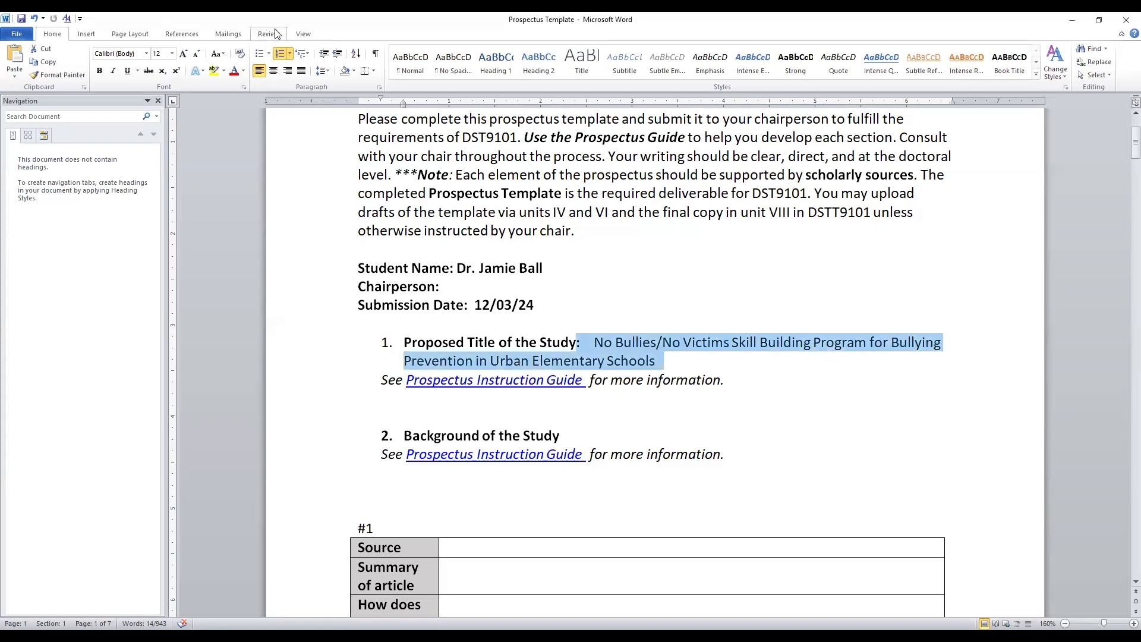
left_click(276, 36)
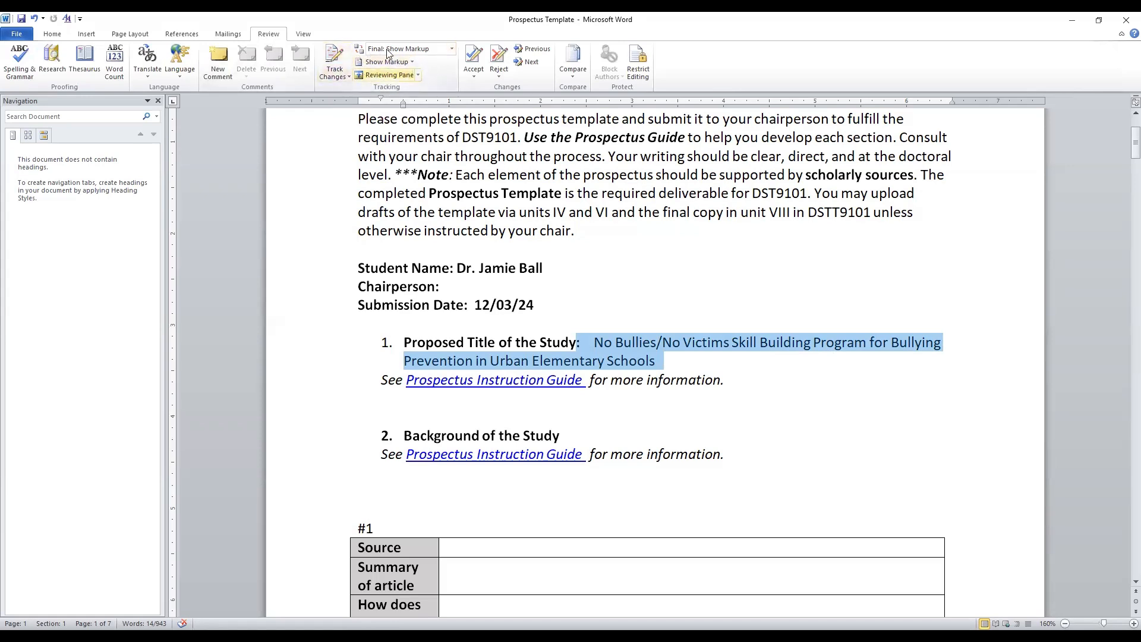
left_click(453, 50)
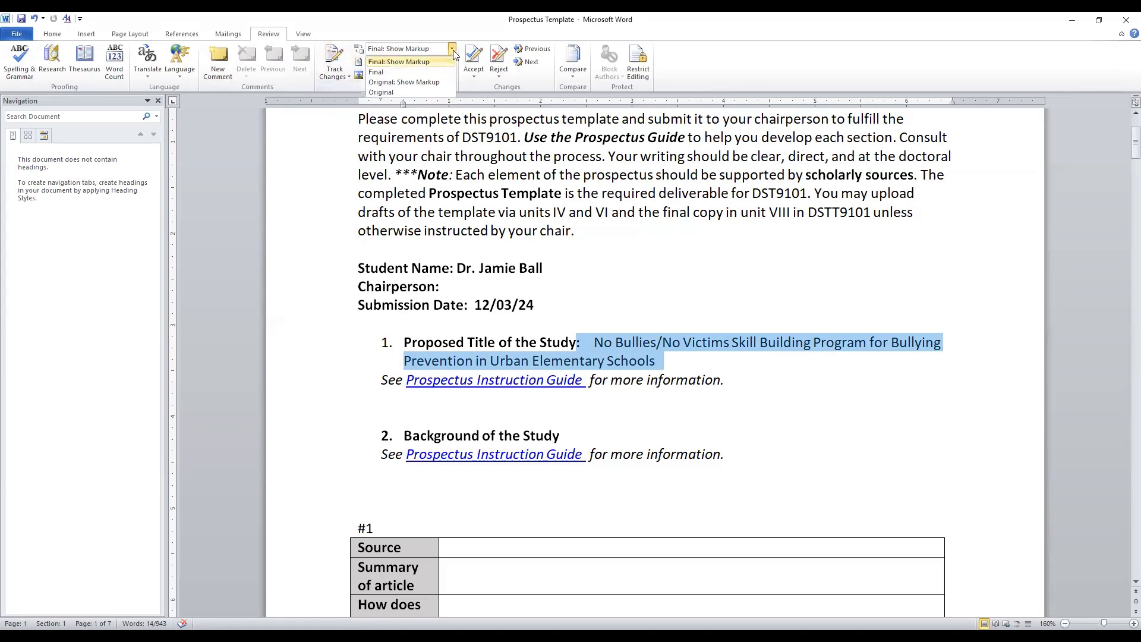
left_click(413, 63)
left_click(412, 63)
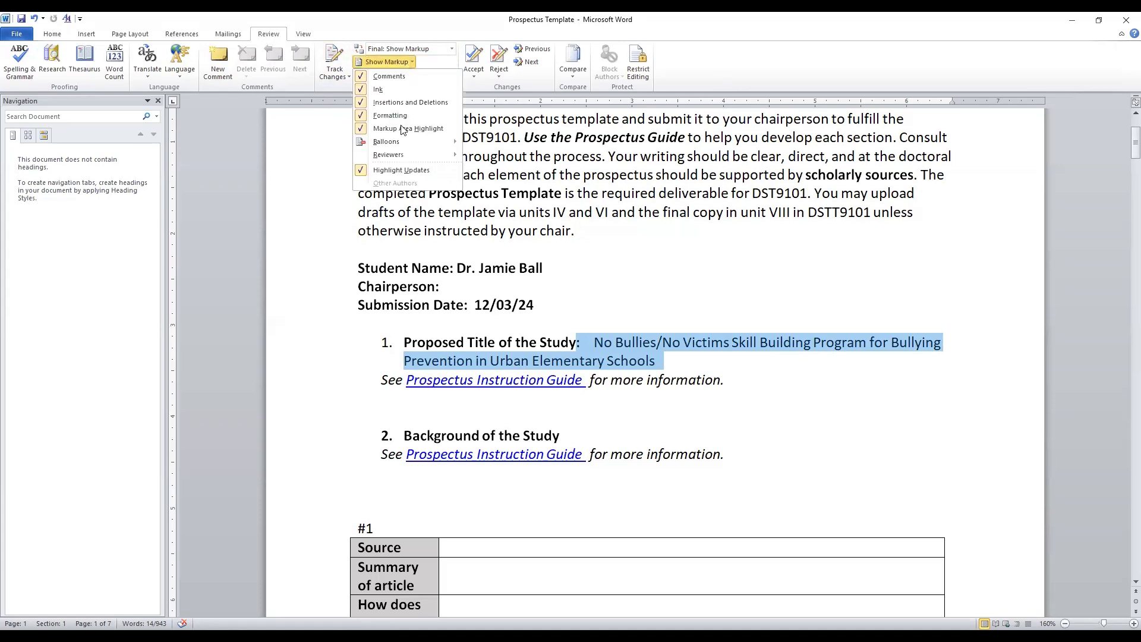
mouse_move(409, 146)
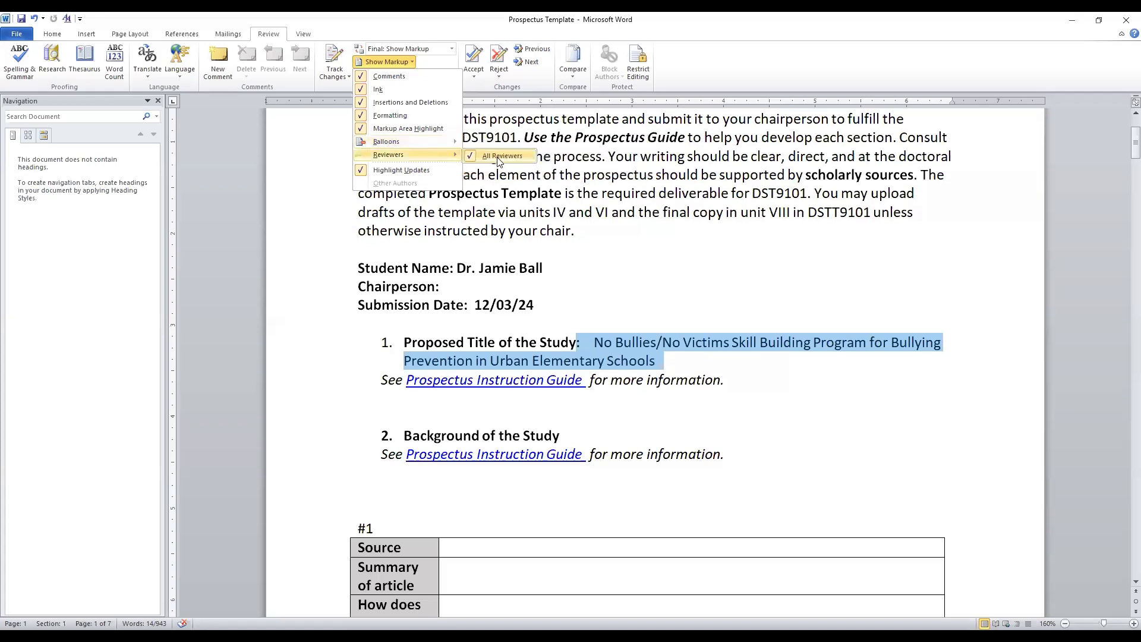
left_click(377, 51)
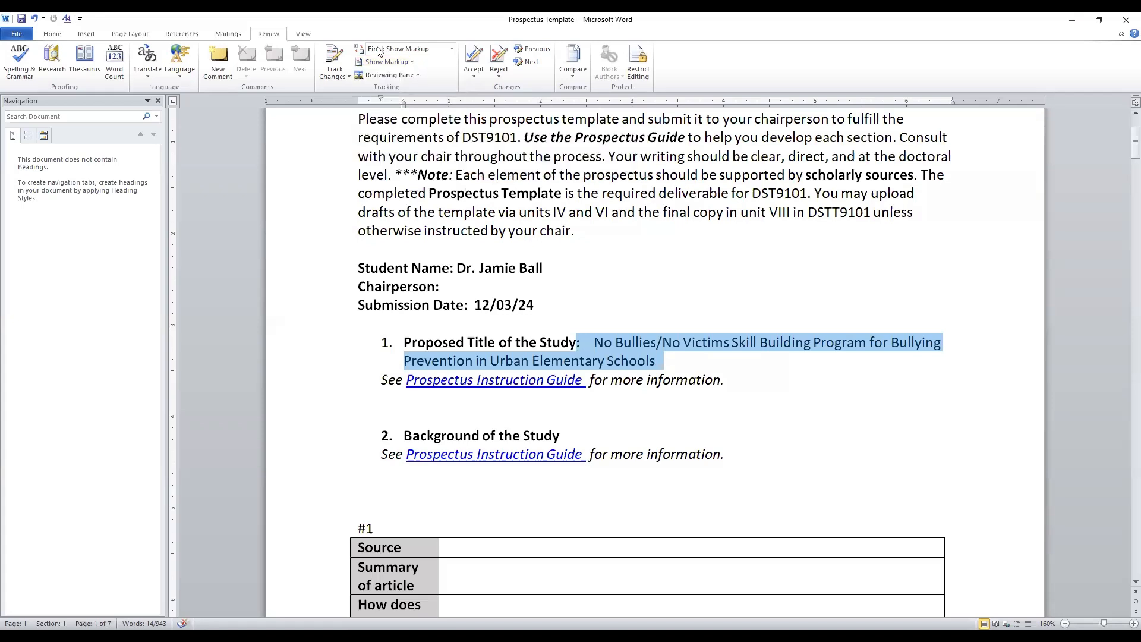
Turn on Track Changes and place the insertion point in the first sentence of the Purpose Statement paragraph
left_click(349, 75)
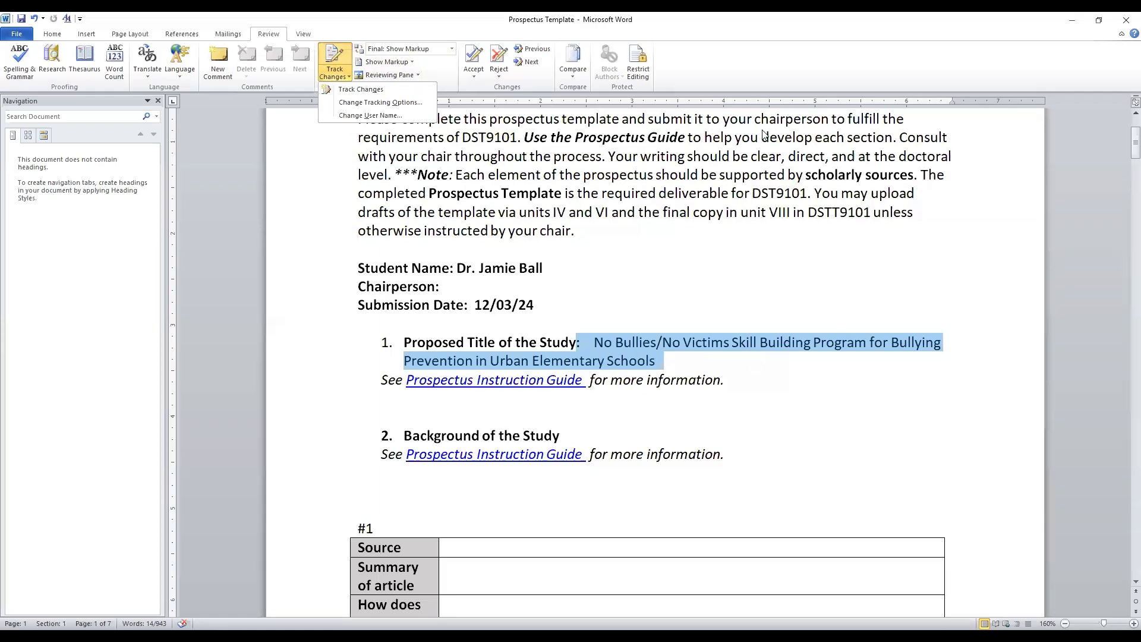
scroll(606, 345, "down", 20)
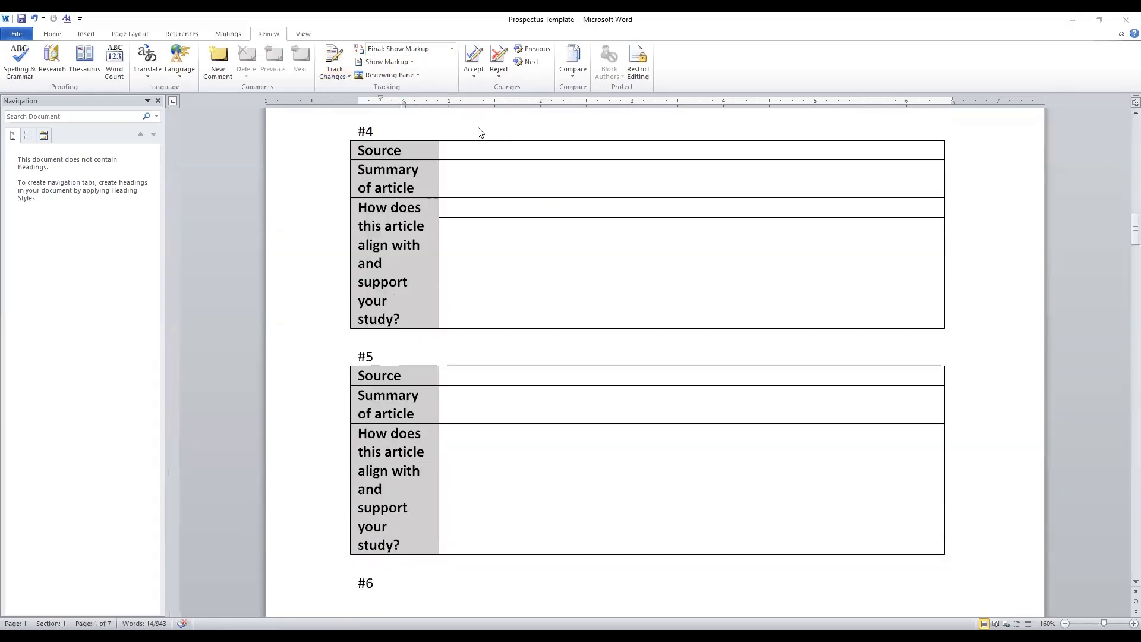
left_click(332, 58)
scroll(537, 287, "down", 10)
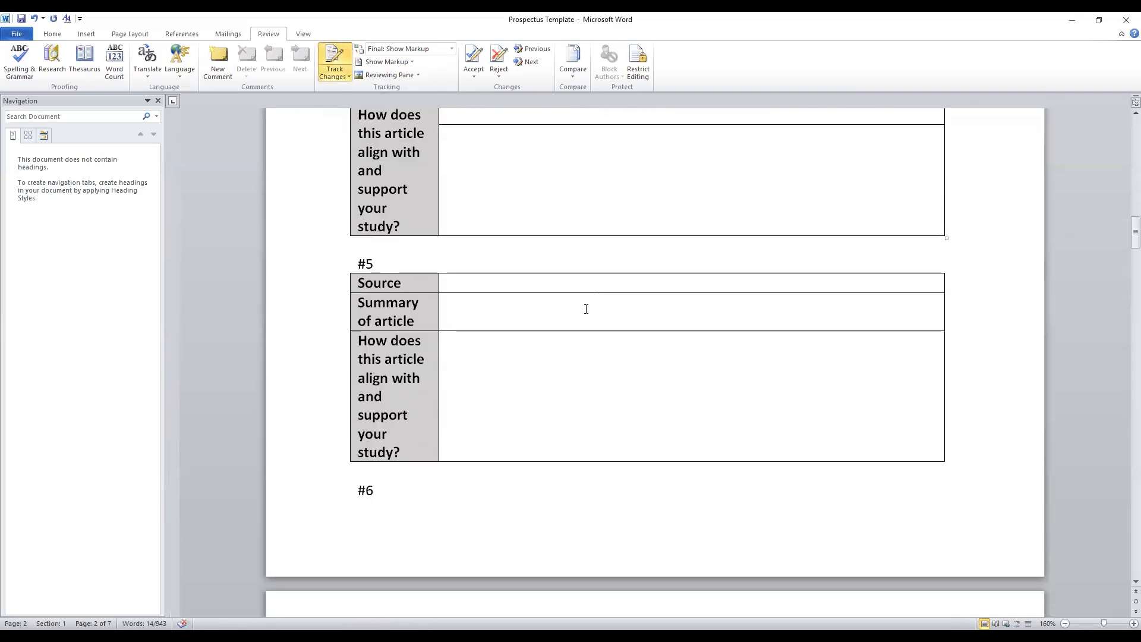
scroll(572, 329, "down", 15)
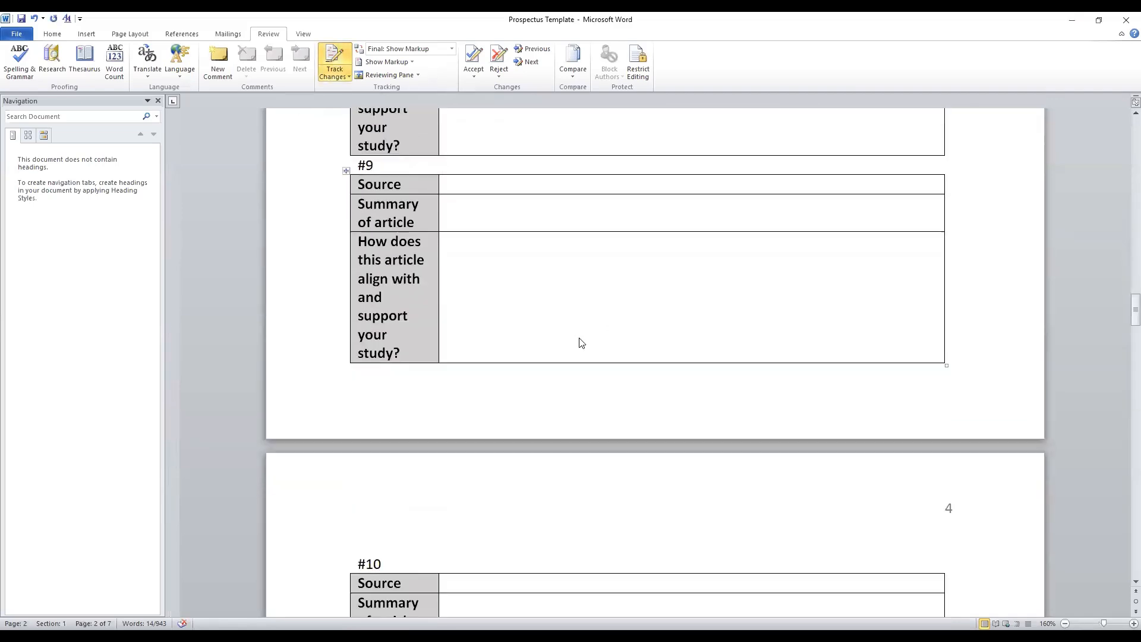
scroll(599, 369, "down", 3)
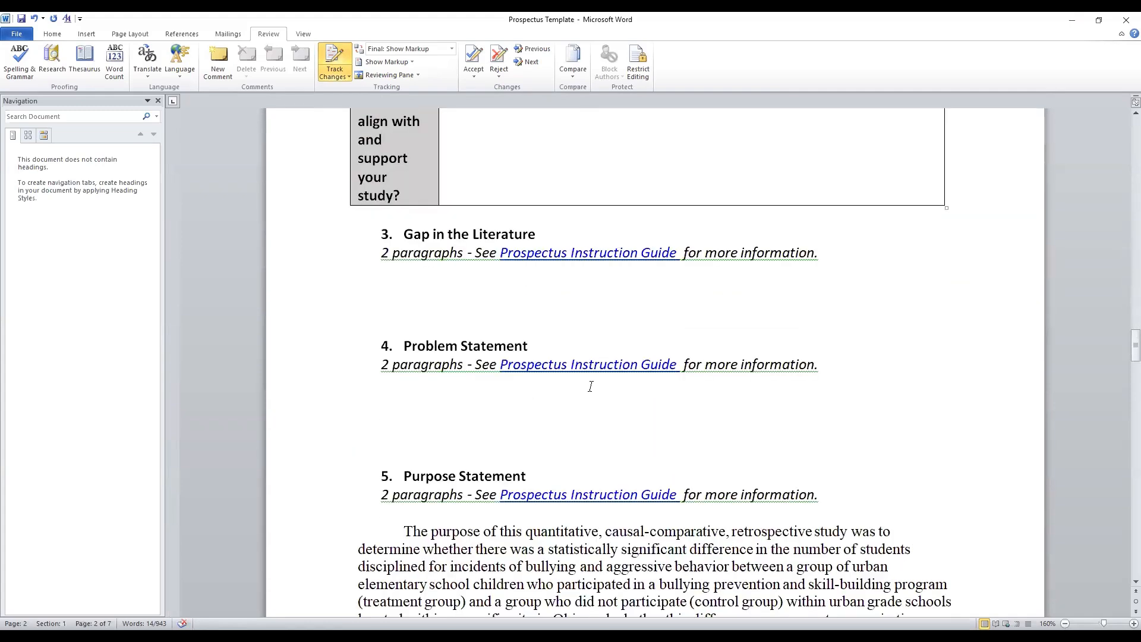
scroll(618, 362, "down", 2)
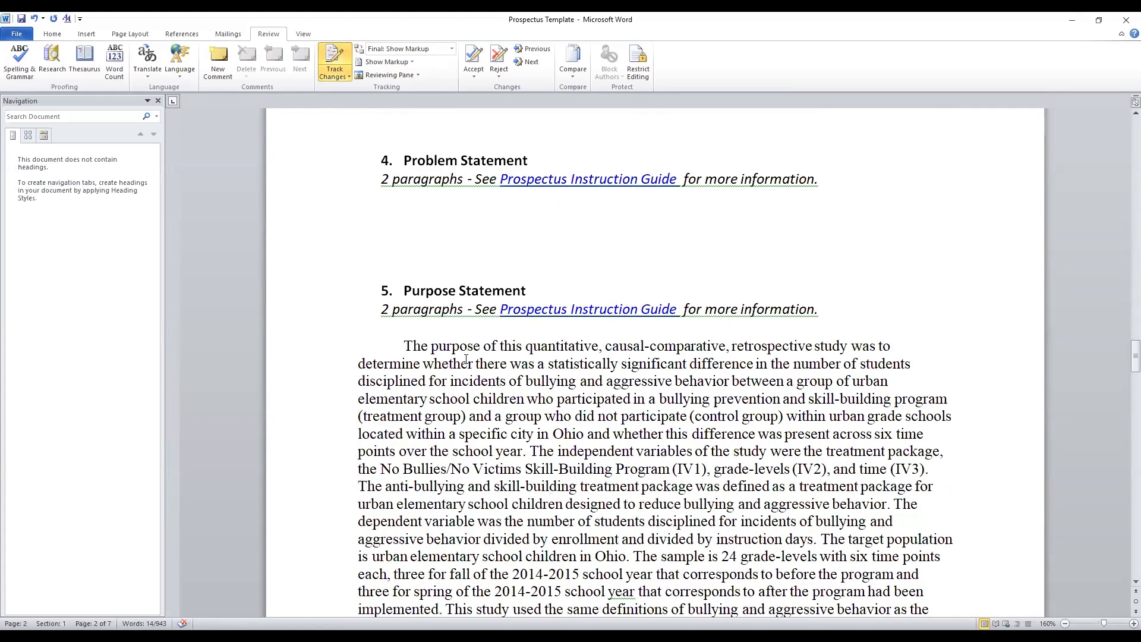
left_click(402, 346)
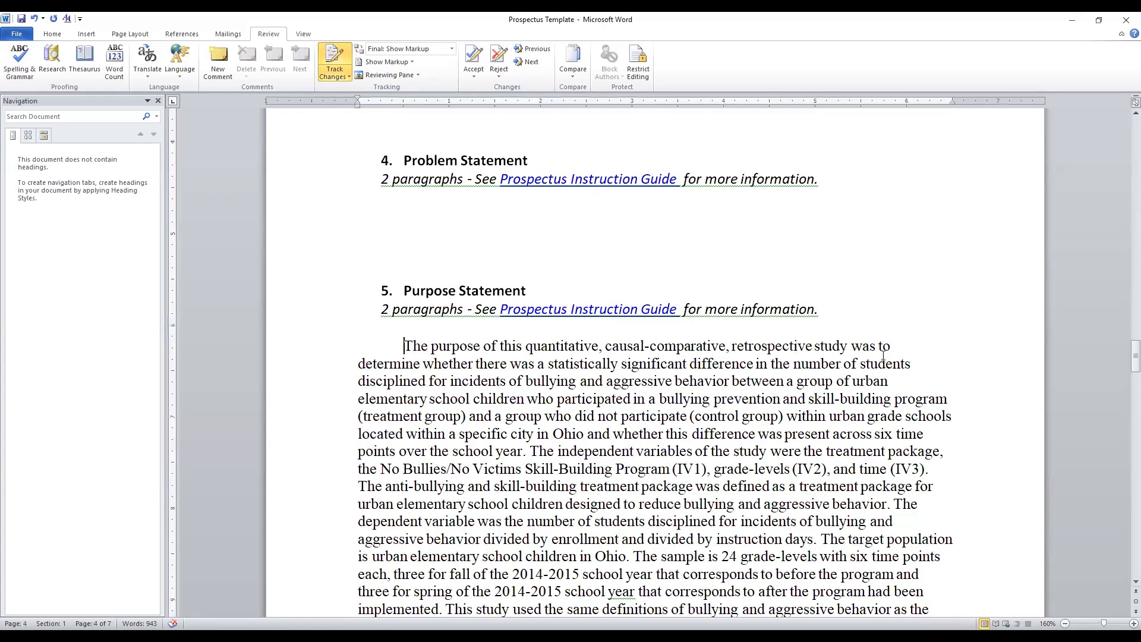
left_click(853, 346)
key("Right")
key("Right")
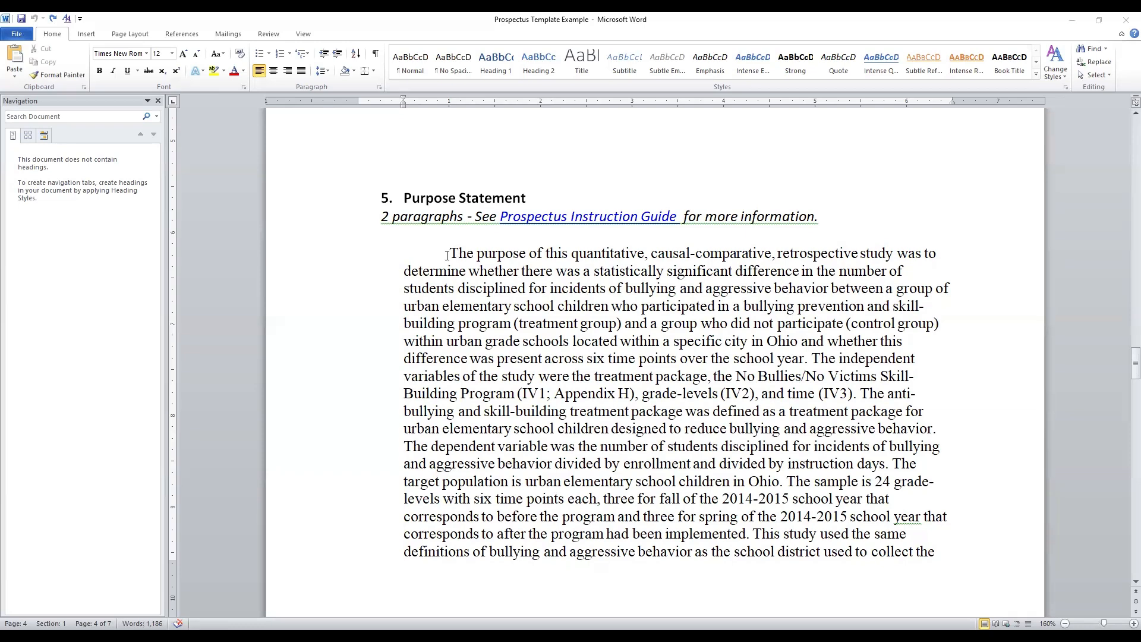
In the Prospectus Template Example document, replace "was" with "is" after "retrospective study" in the Purpose Statement's first sentence
left_click(897, 254)
key("Delete")
key("Delete")
key("Delete")
key("Delete")
type("is")
scroll(822, 398, "down", 5)
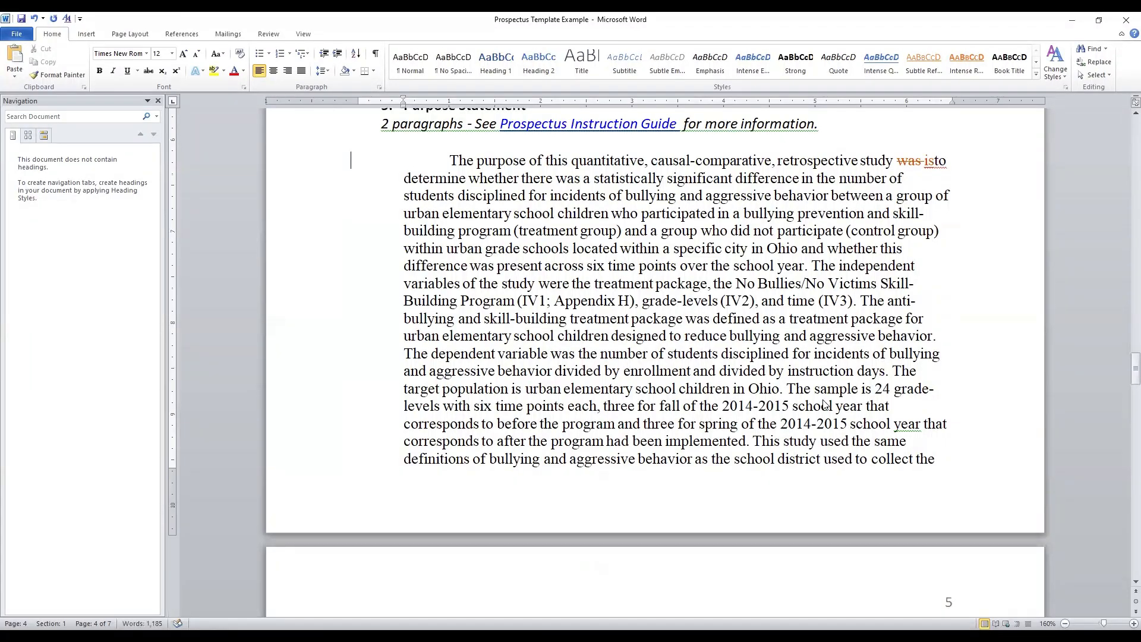
scroll(874, 181, "down", 4)
scroll(874, 321, "up", 9)
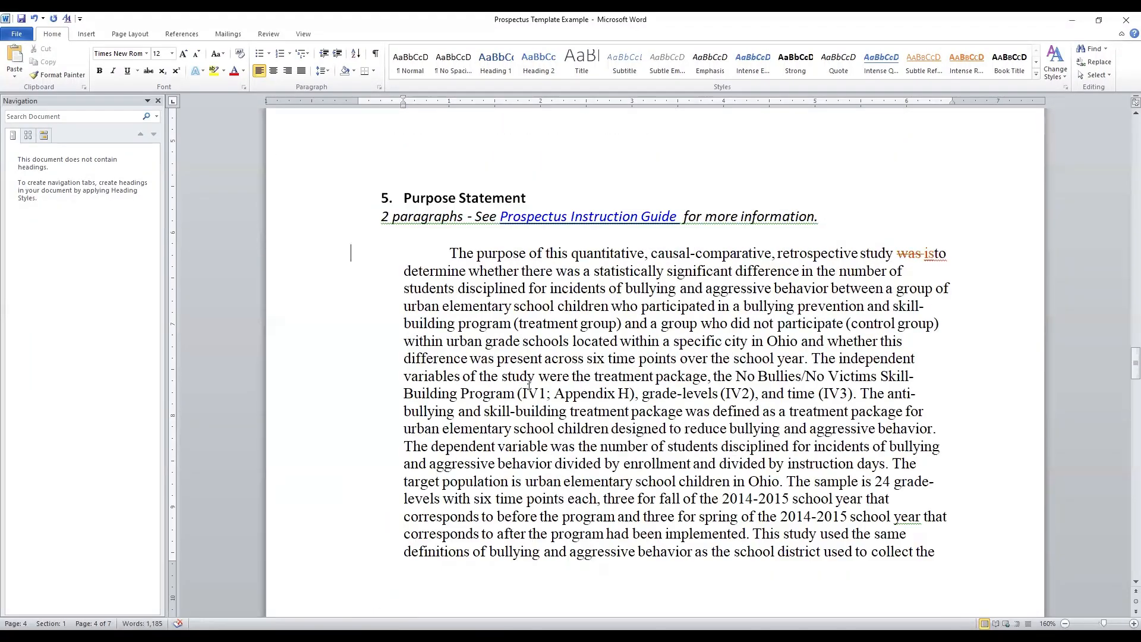
Set double line spacing for the Purpose Statement text from its first sentence through the Aggressive Behavior definition, and check the tracked markup
left_click_drag(448, 257, 655, 446)
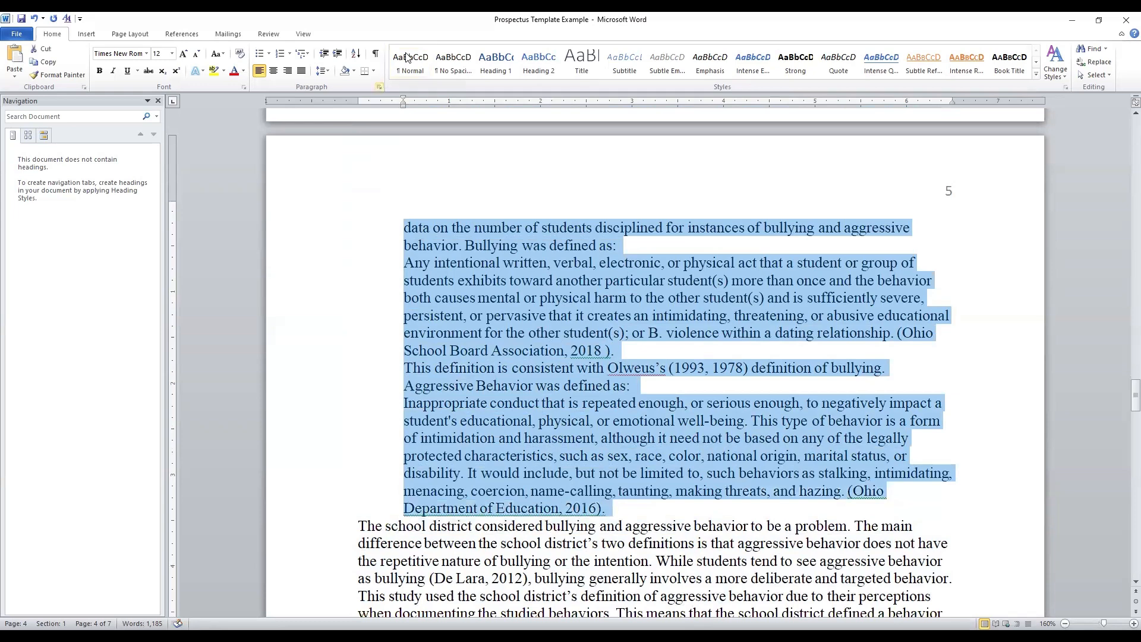
left_click(382, 86)
left_click(586, 317)
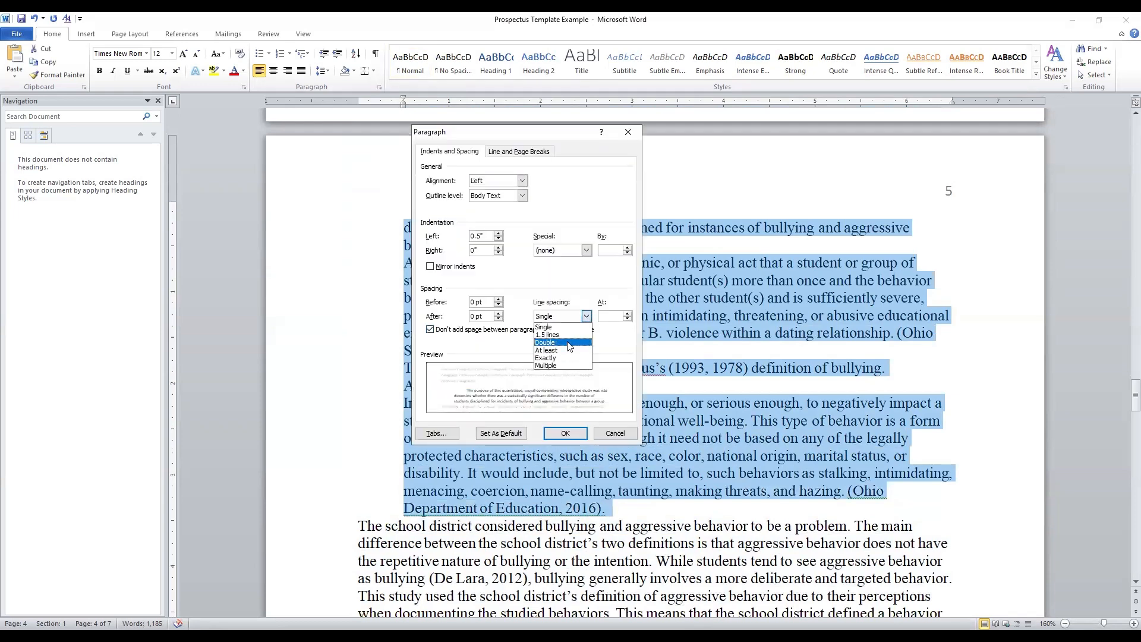
left_click(569, 343)
left_click(580, 433)
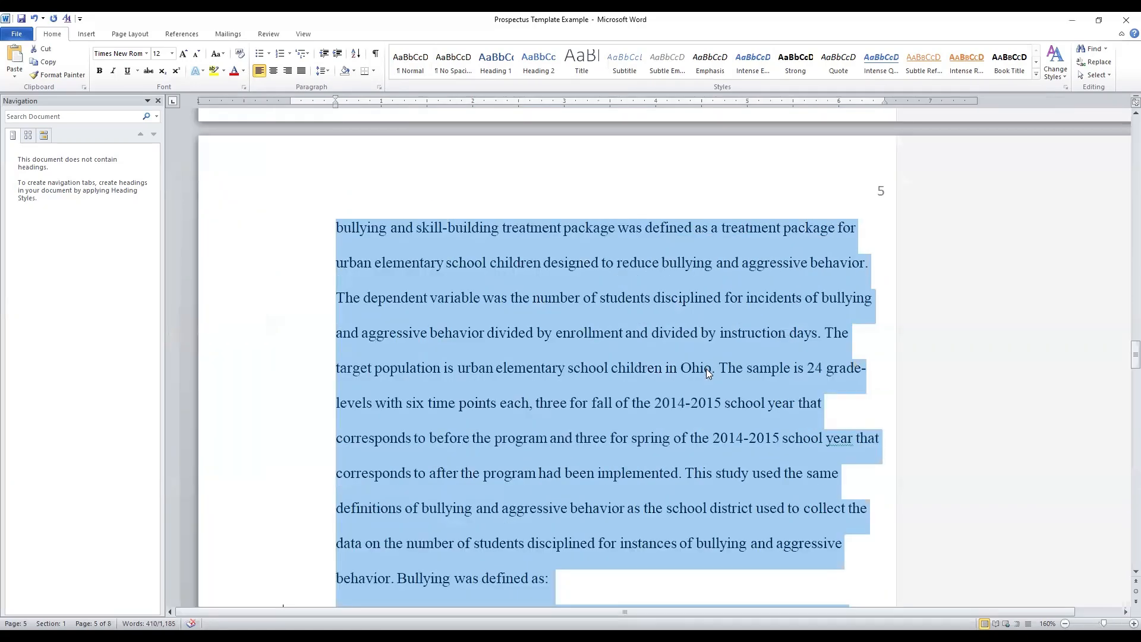
scroll(288, 433, "down", 2)
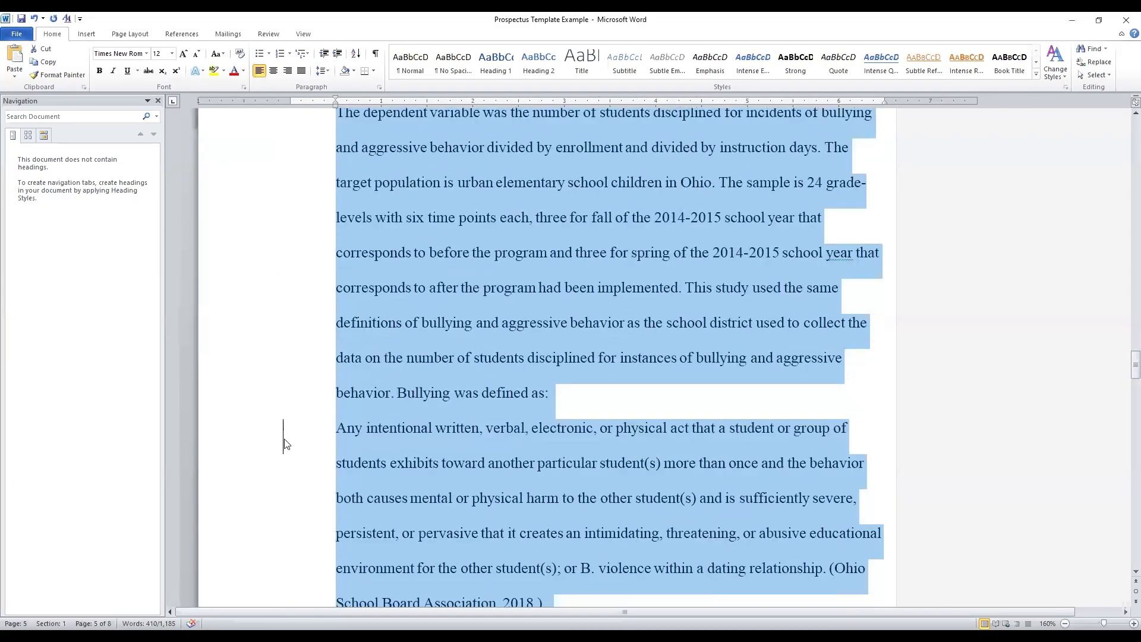
scroll(349, 349, "up", 5)
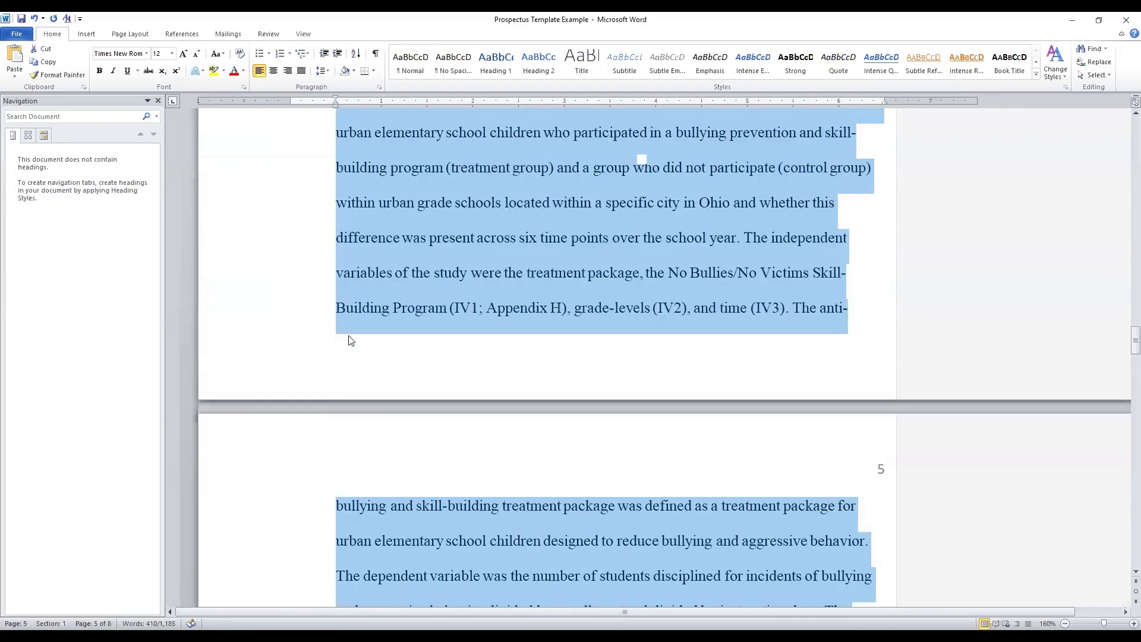
scroll(350, 340, "up", 3)
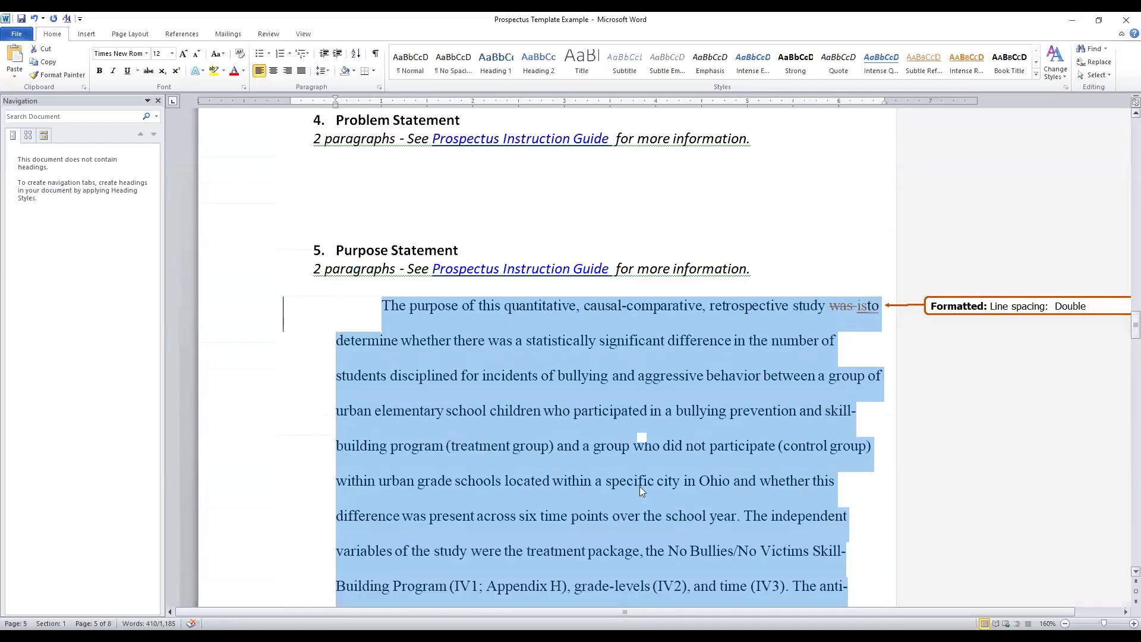
Indent the first line of the paragraph starting "The school district considered bullying" by 0.25"
scroll(639, 488, "down", 10)
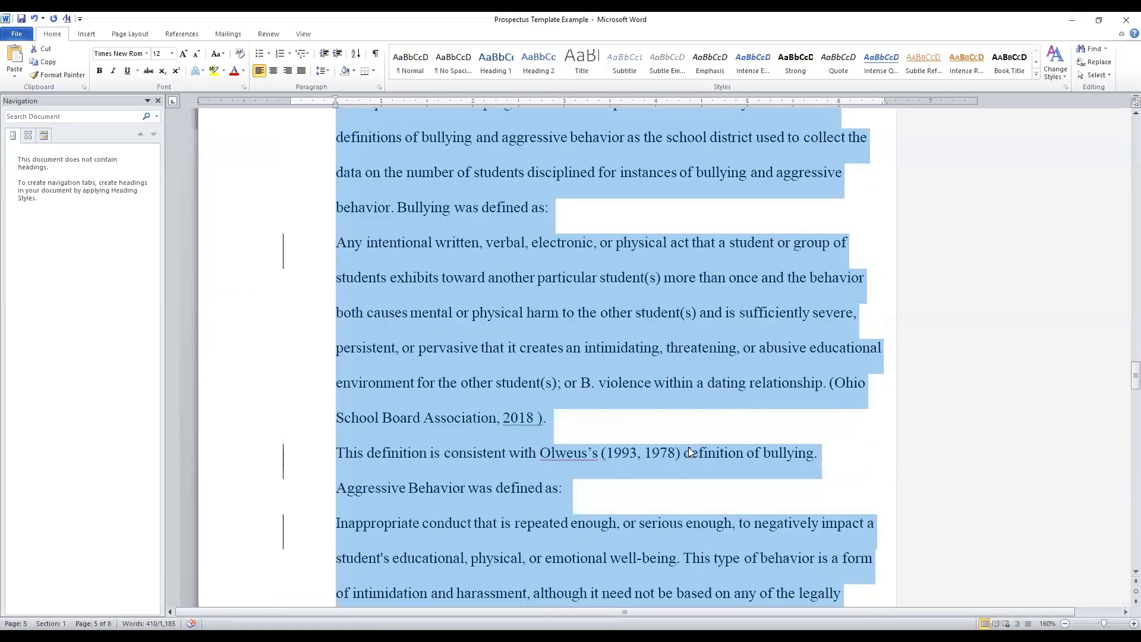
scroll(690, 452, "down", 6)
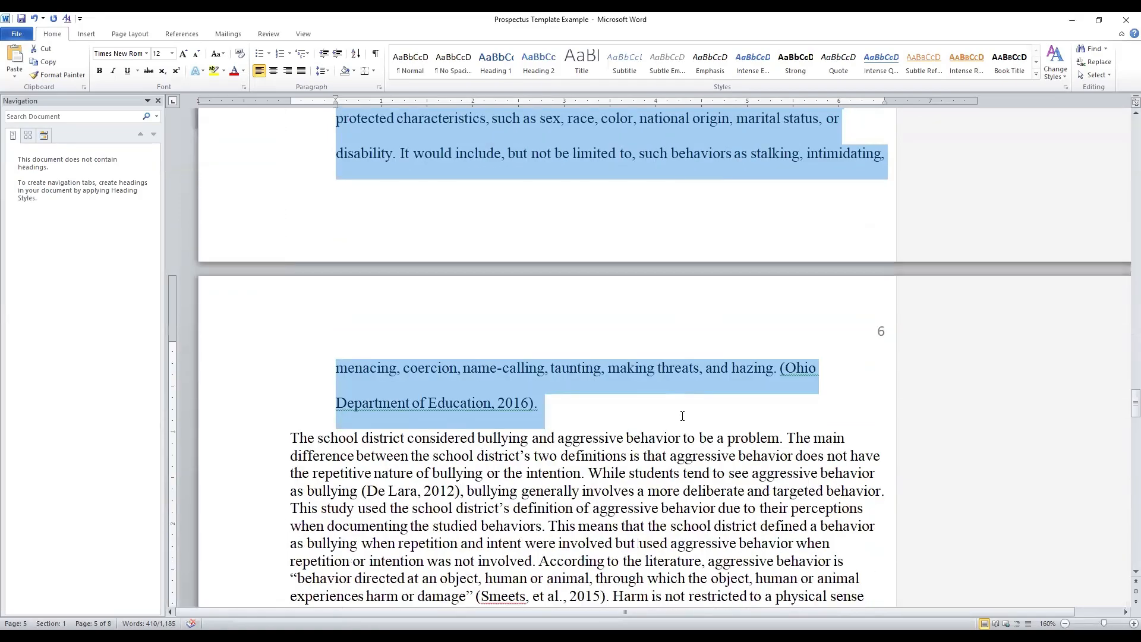
scroll(683, 417, "down", 2)
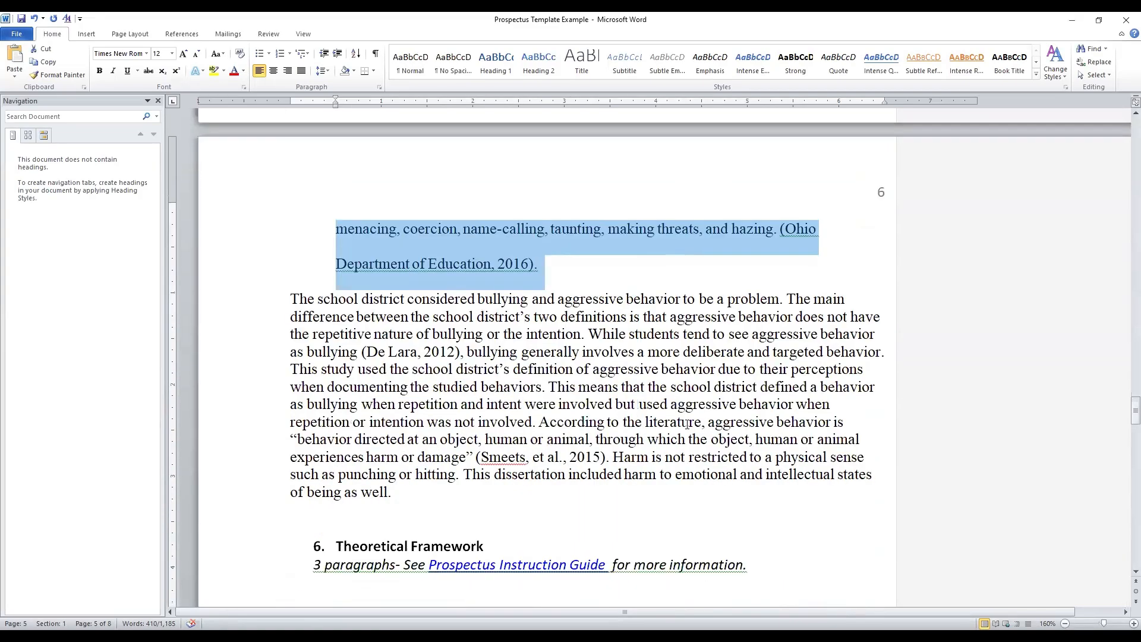
left_click(286, 299)
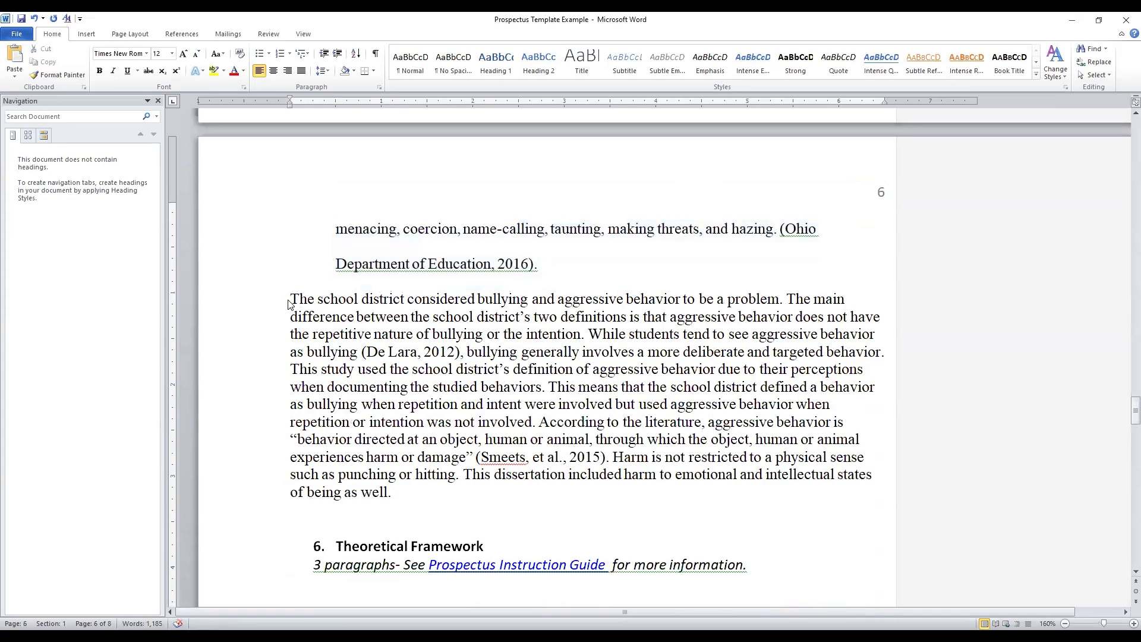
key("Tab")
Delete the paragraph about the school district's definitions as a tracked change and insert "Rewritten here." at its end
left_click_drag(313, 299, 541, 503)
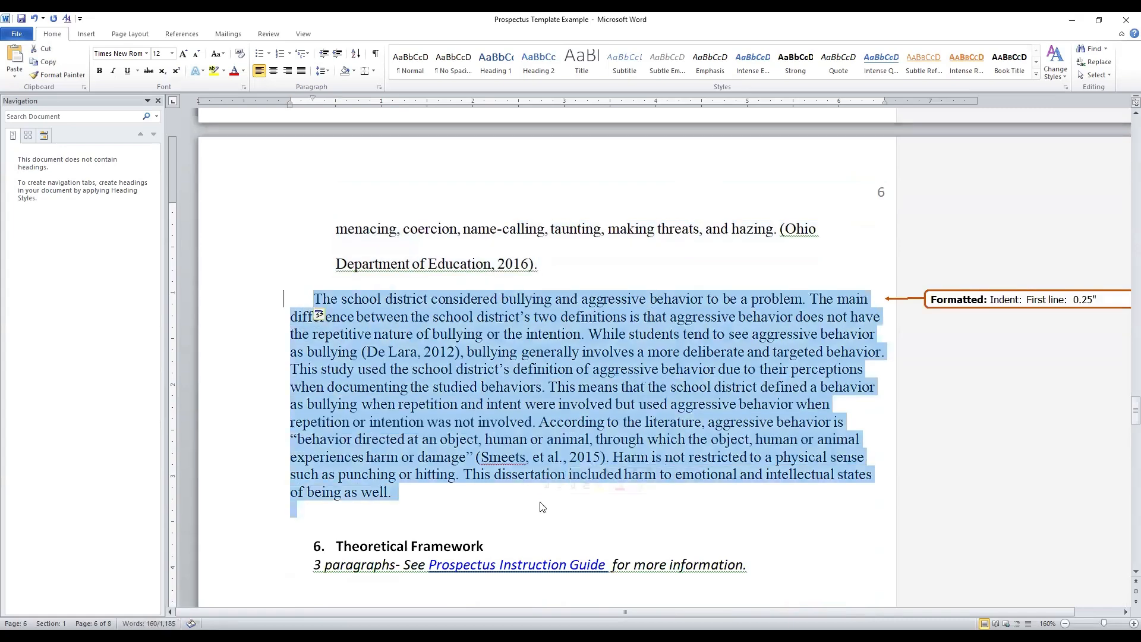
key("Delete")
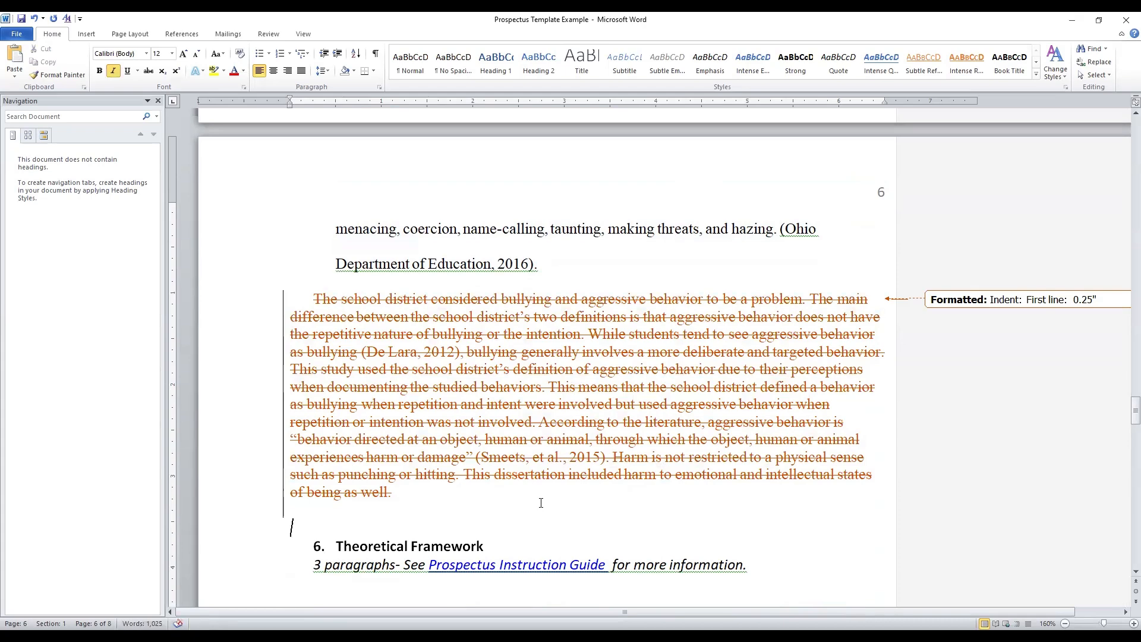
left_click(434, 496)
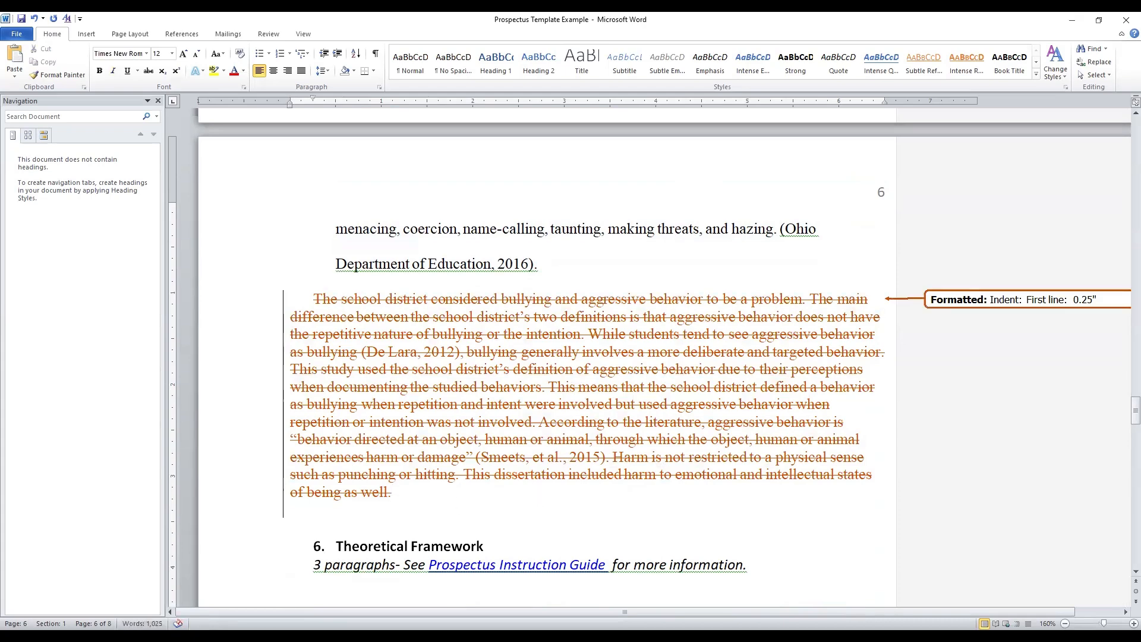
type("Rewis")
key("BackSpace")
type("tten here")
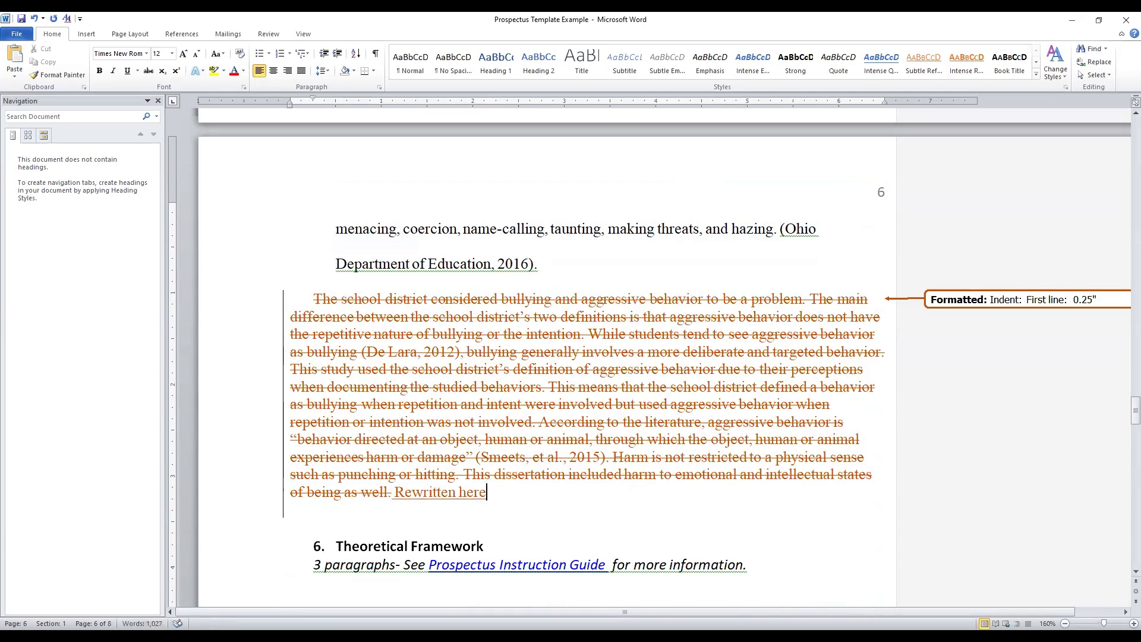
type(".")
Accept the tracked changes from "Department of Education, 2016" through "Rewritten here.", and undo the acceptance
left_click_drag(334, 264, 639, 526)
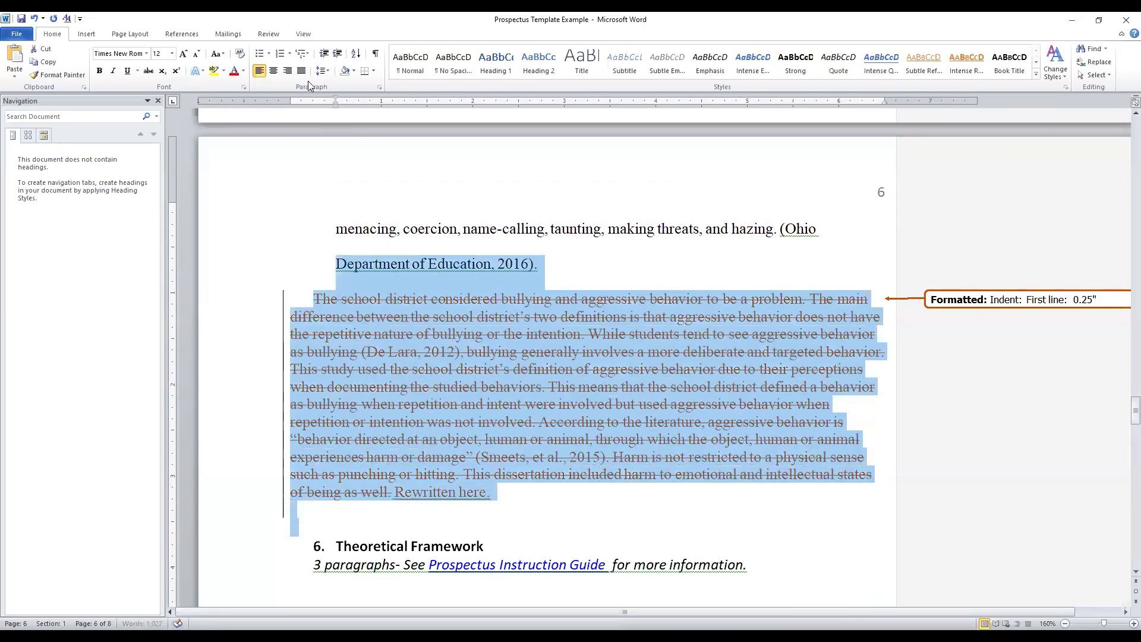
left_click(268, 34)
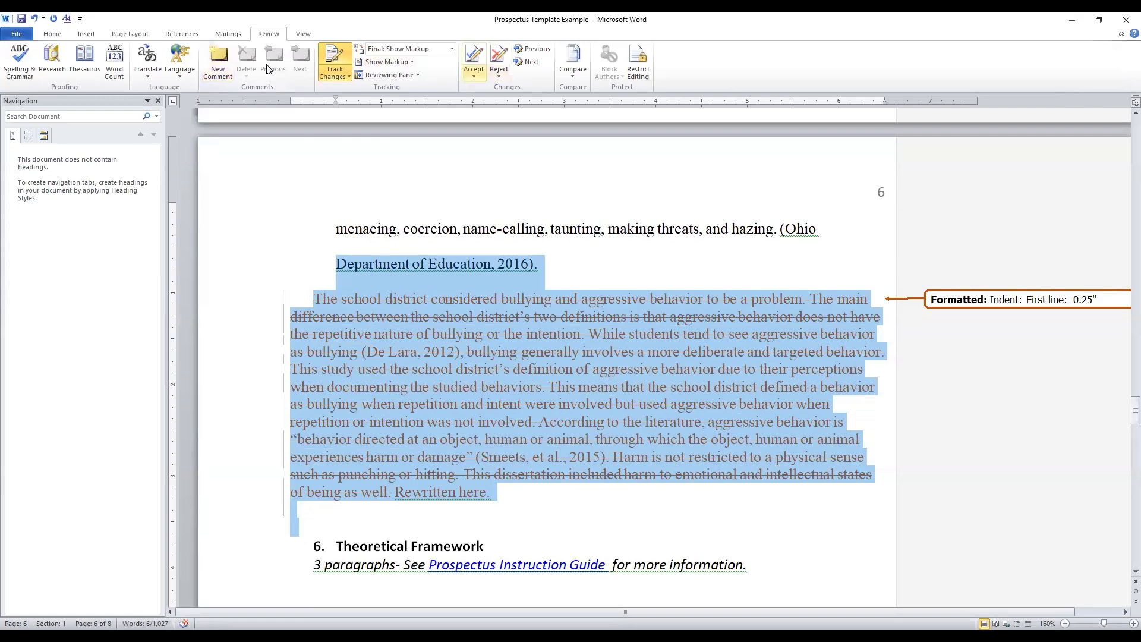
left_click(473, 71)
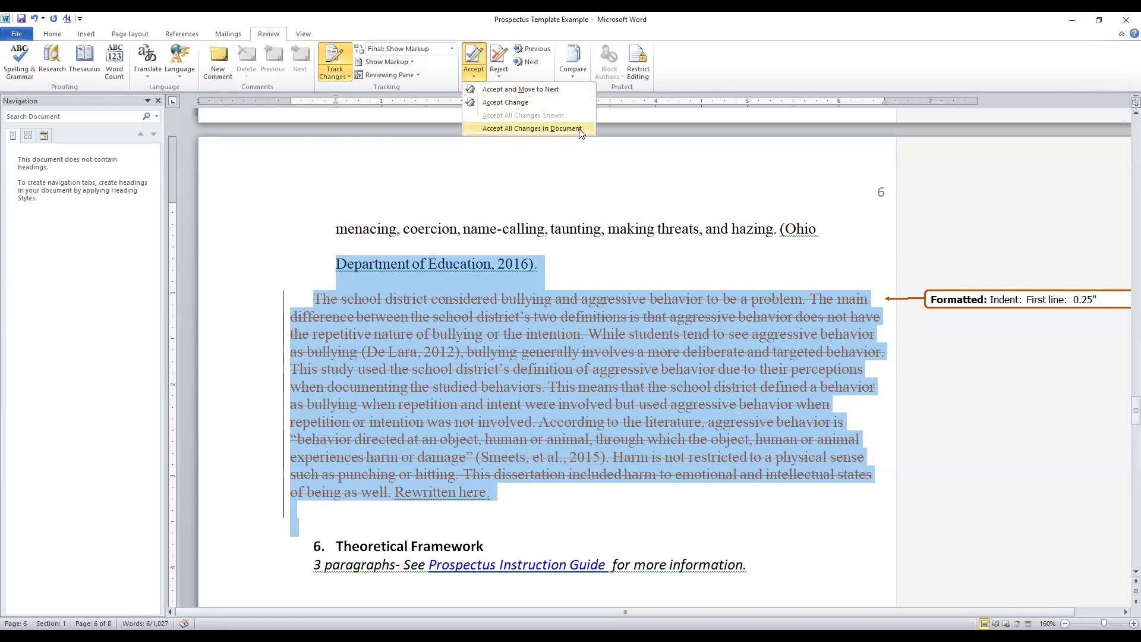
left_click(534, 114)
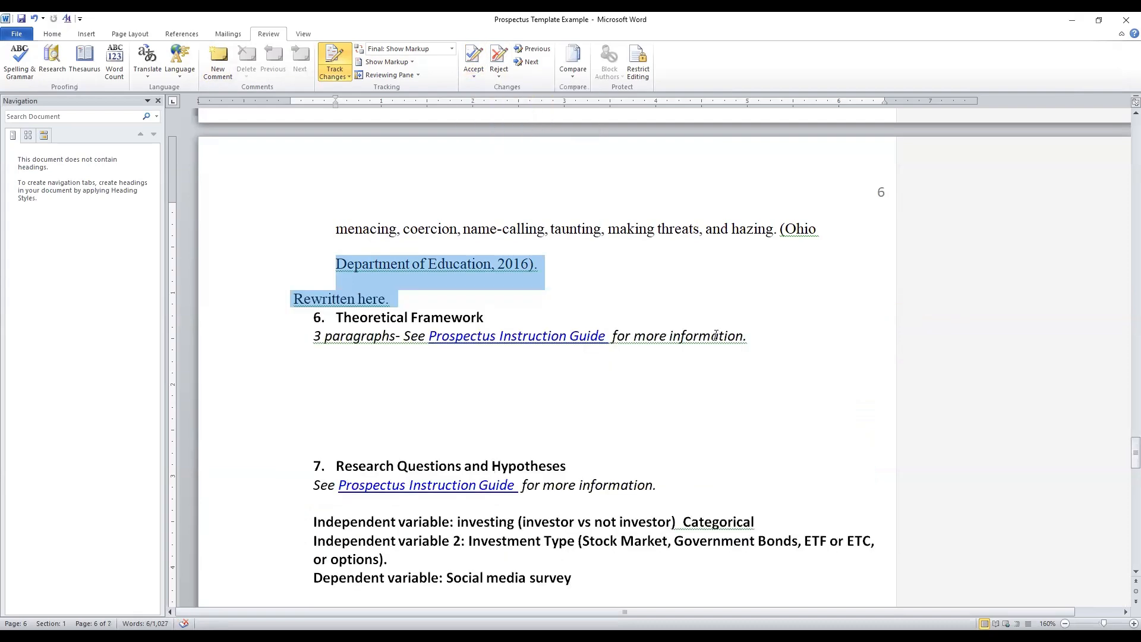
left_click(34, 19)
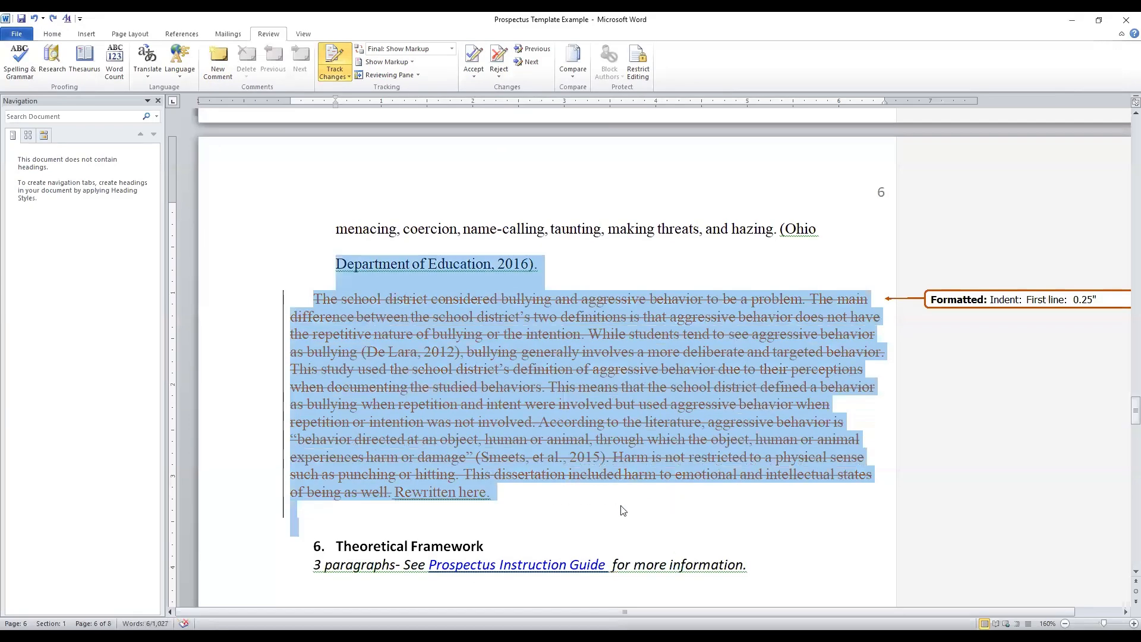
Insert the missing space between "is" and "to" in the first sentence of the Purpose Statement
scroll(621, 508, "up", 5)
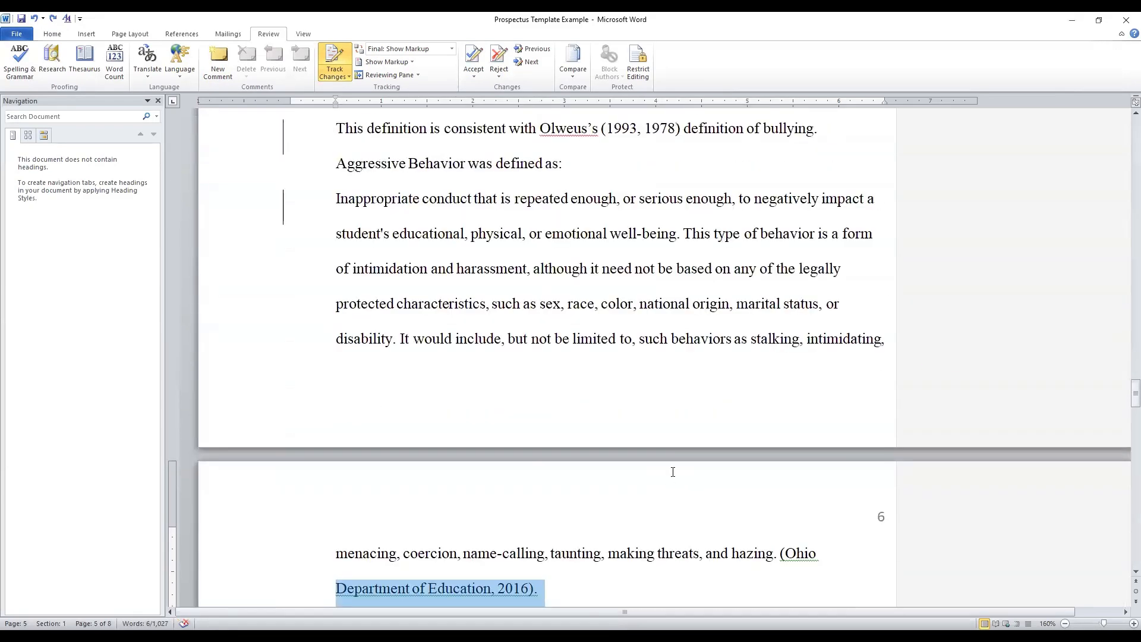
scroll(684, 482, "up", 10)
scroll(673, 458, "up", 15)
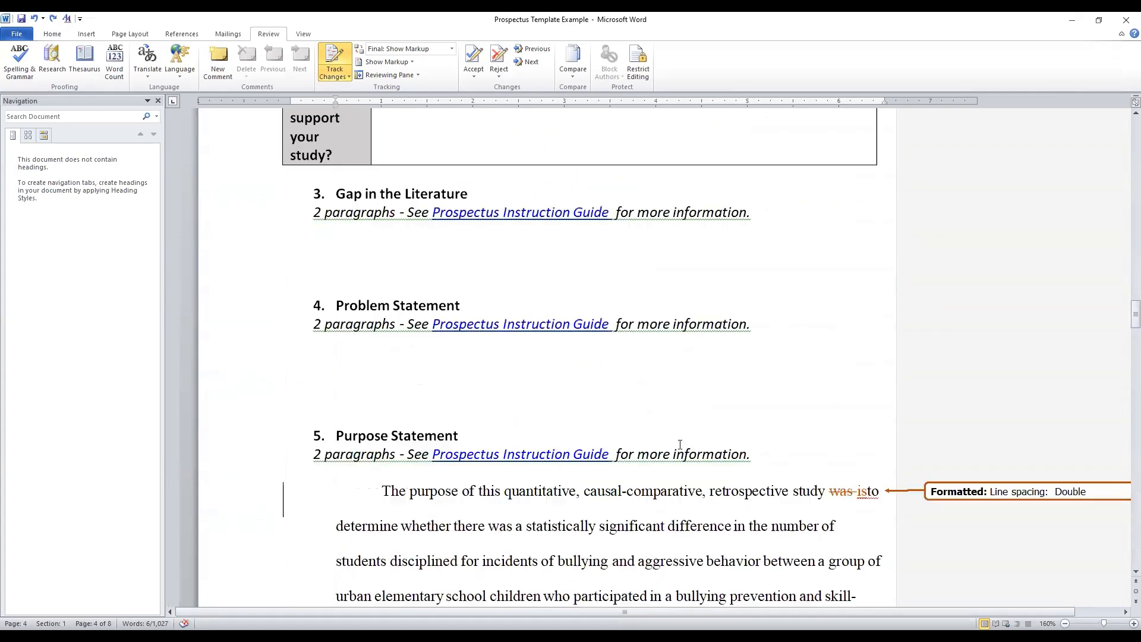
left_click_drag(829, 398, 870, 401)
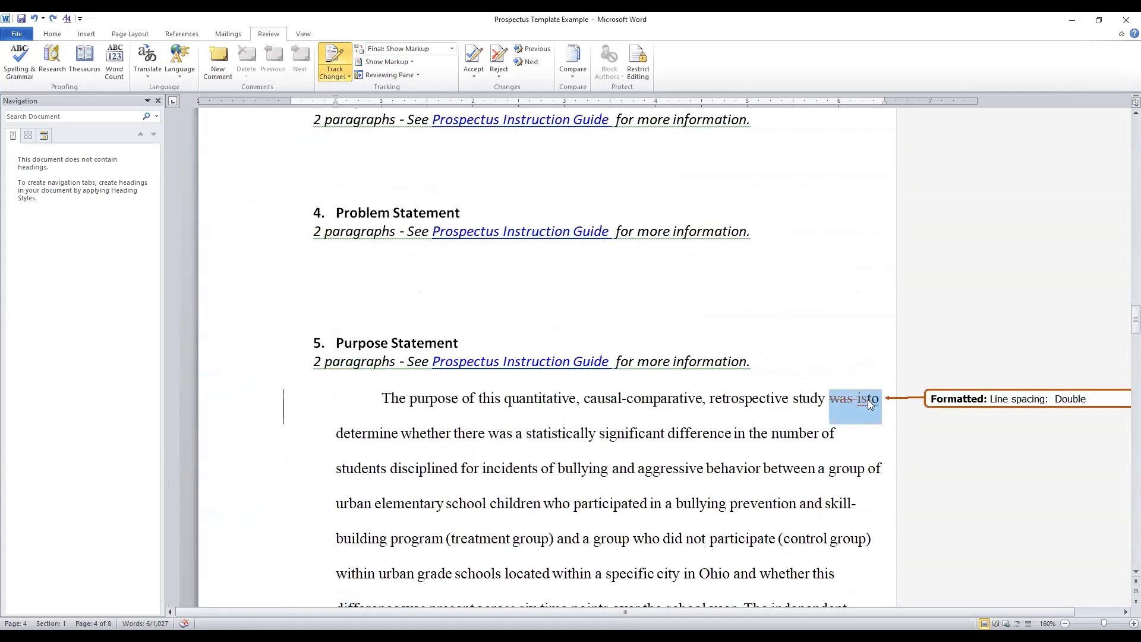
left_click(868, 401)
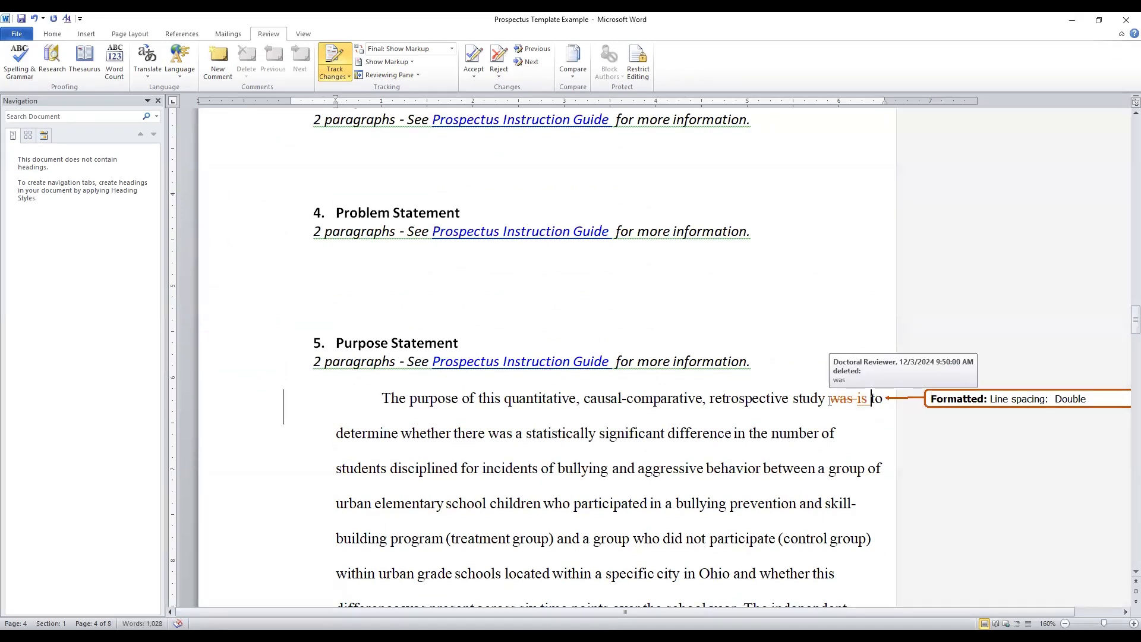
Accept the tracked changes on "was is to" in the first sentence of the Purpose Statement
left_click_drag(830, 402, 884, 404)
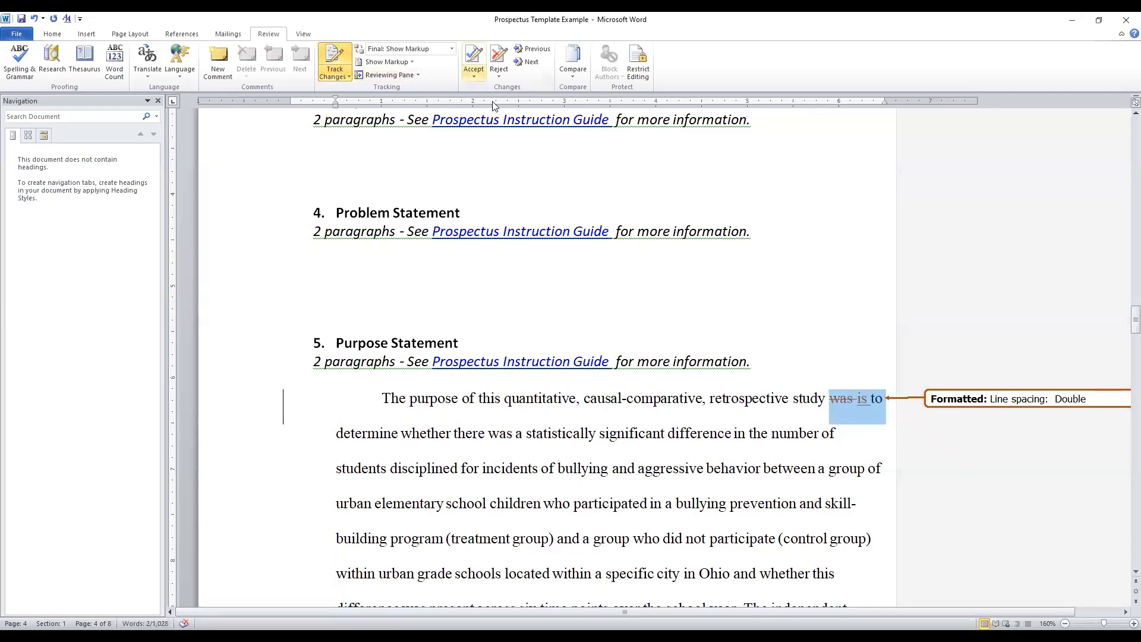
left_click(474, 72)
left_click(509, 105)
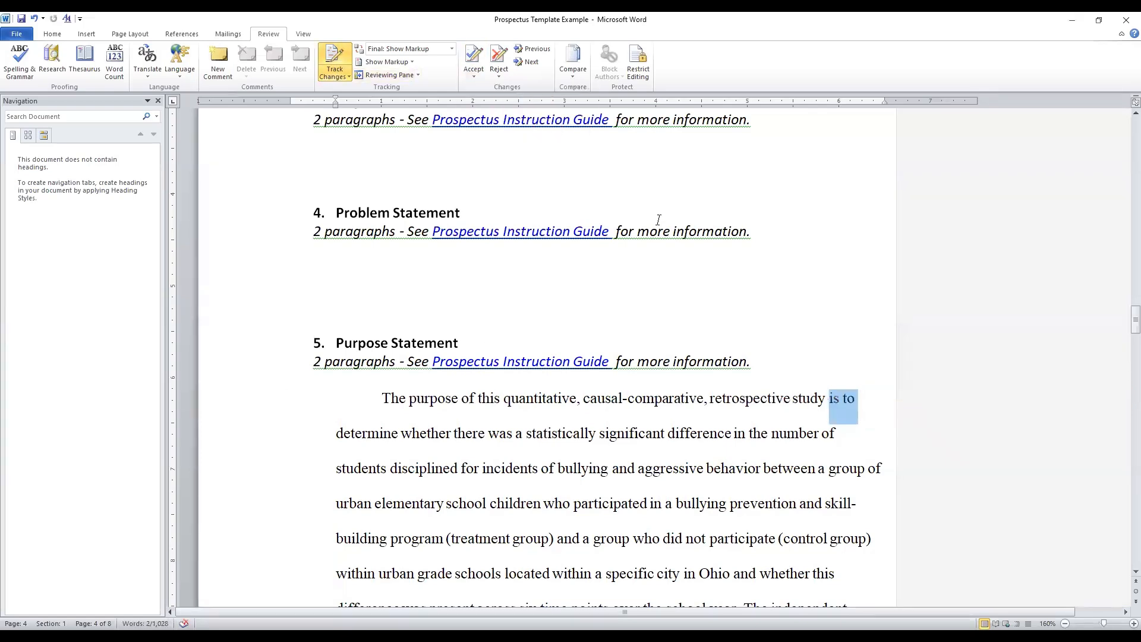
Add the comment "Comments here." to the word "determine" in the first sentence of the Purpose Statement
left_click(879, 414)
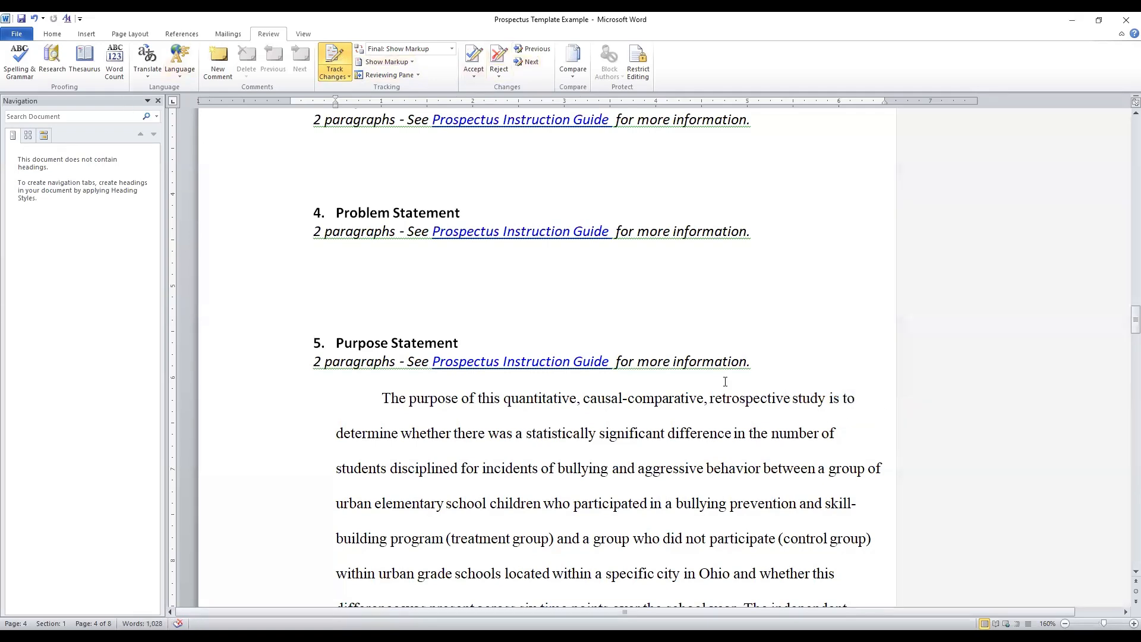
key("ctrl+alt+m")
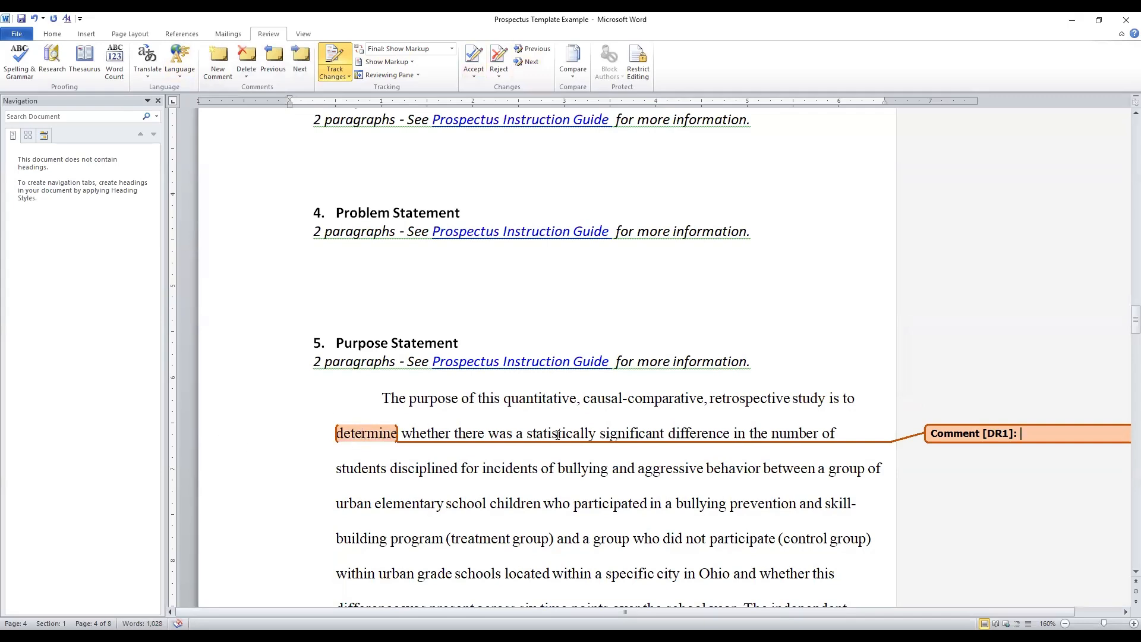
type("Comments here.")
Reply to the comment on "determine" with a second comment reading "REsponse"
left_click(221, 64)
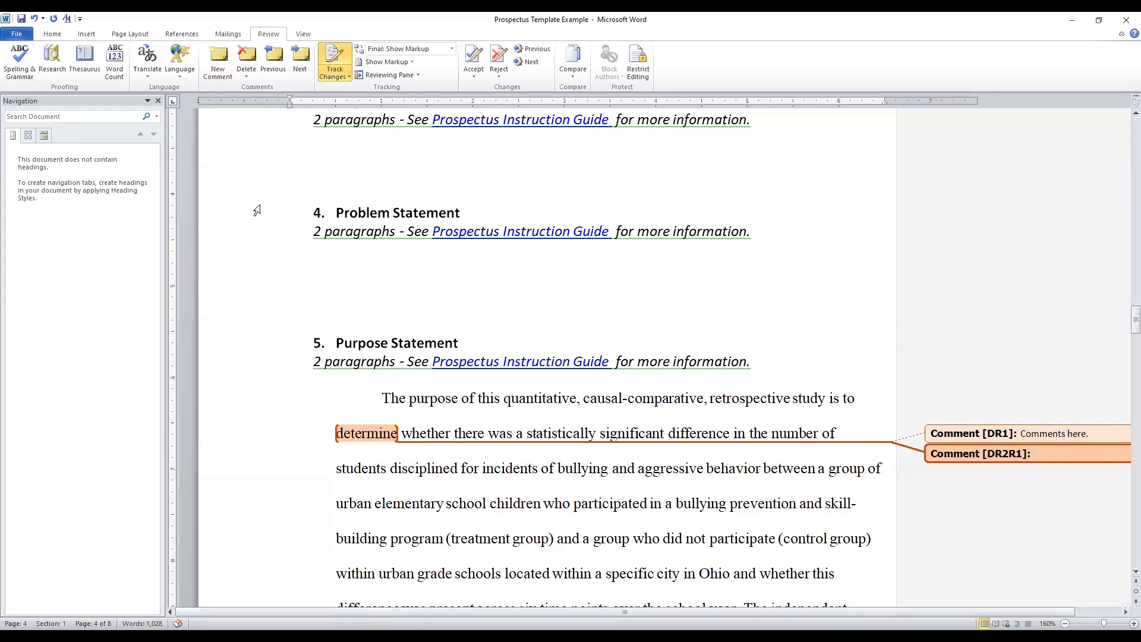
type("REsponse")
left_click(903, 500)
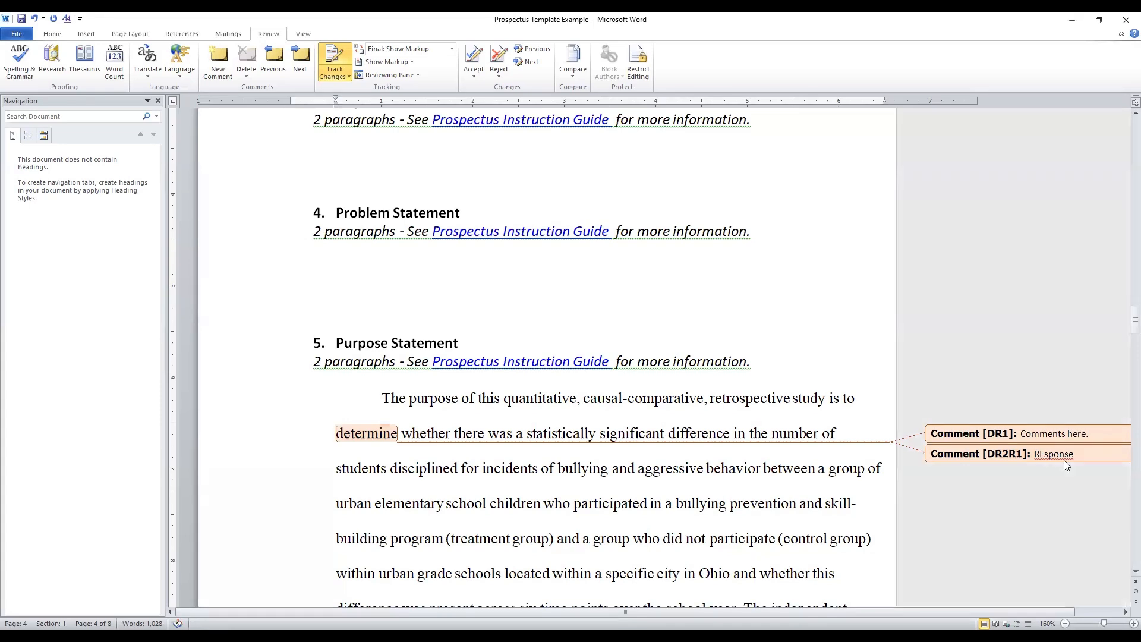
Delete the "REsponse" reply from the word "determine", keeping the original comment
left_click(1066, 453)
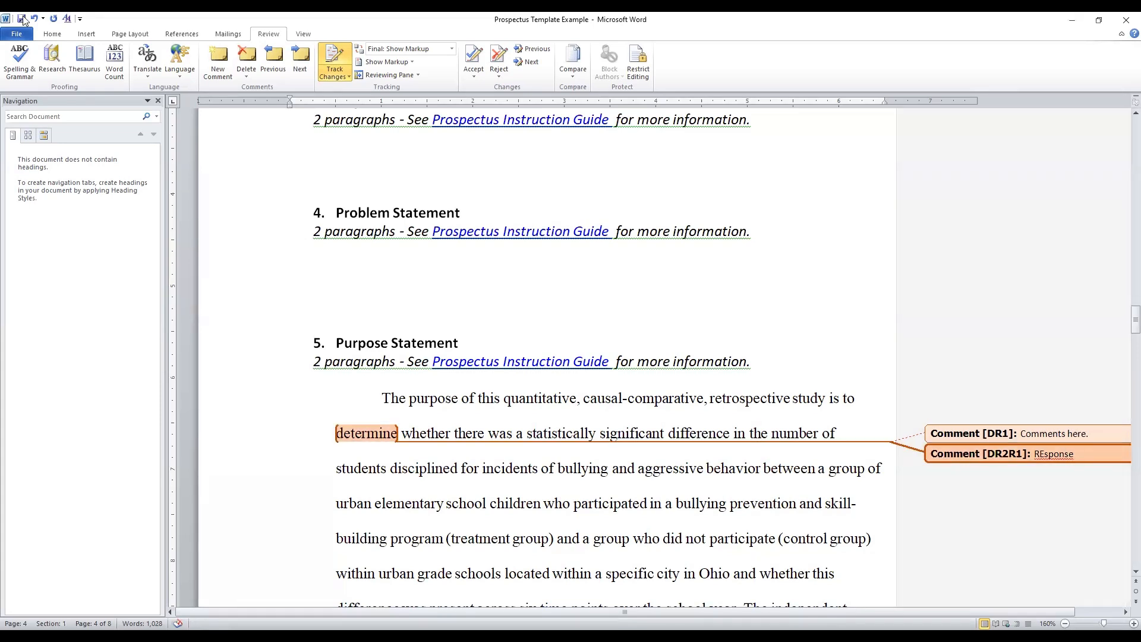
left_click(248, 77)
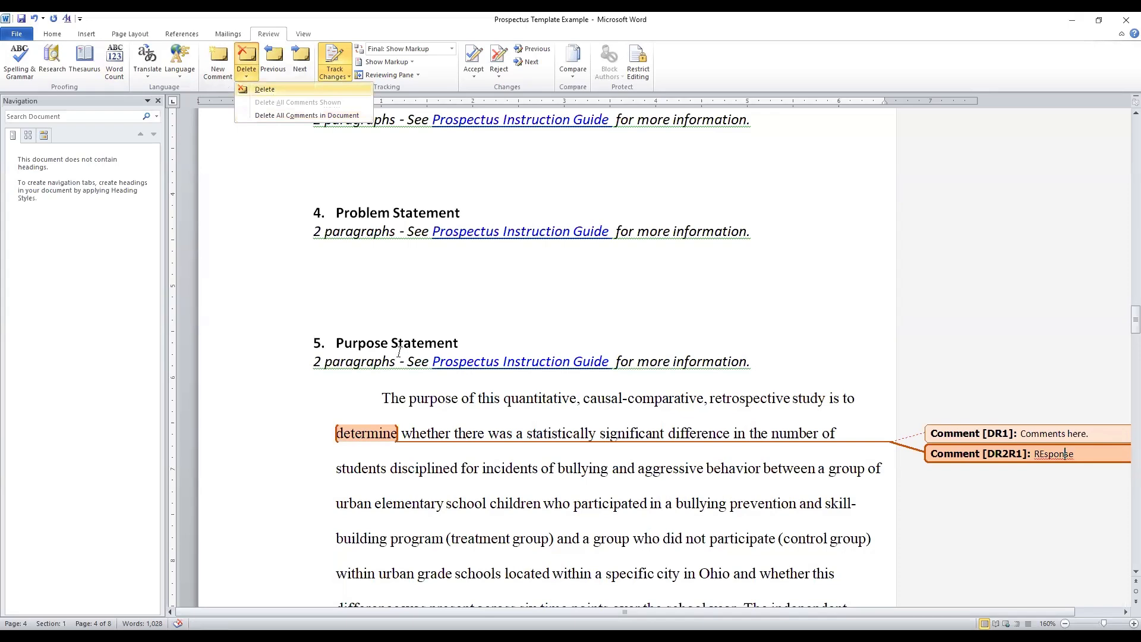
key("Return")
left_click(1083, 433)
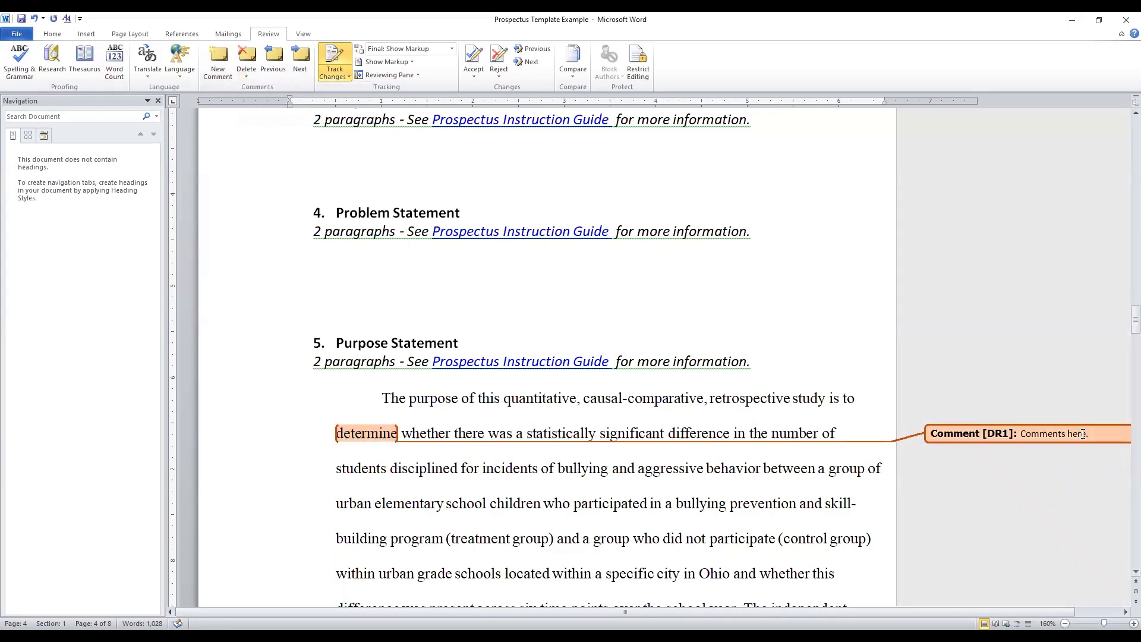
left_click(572, 256)
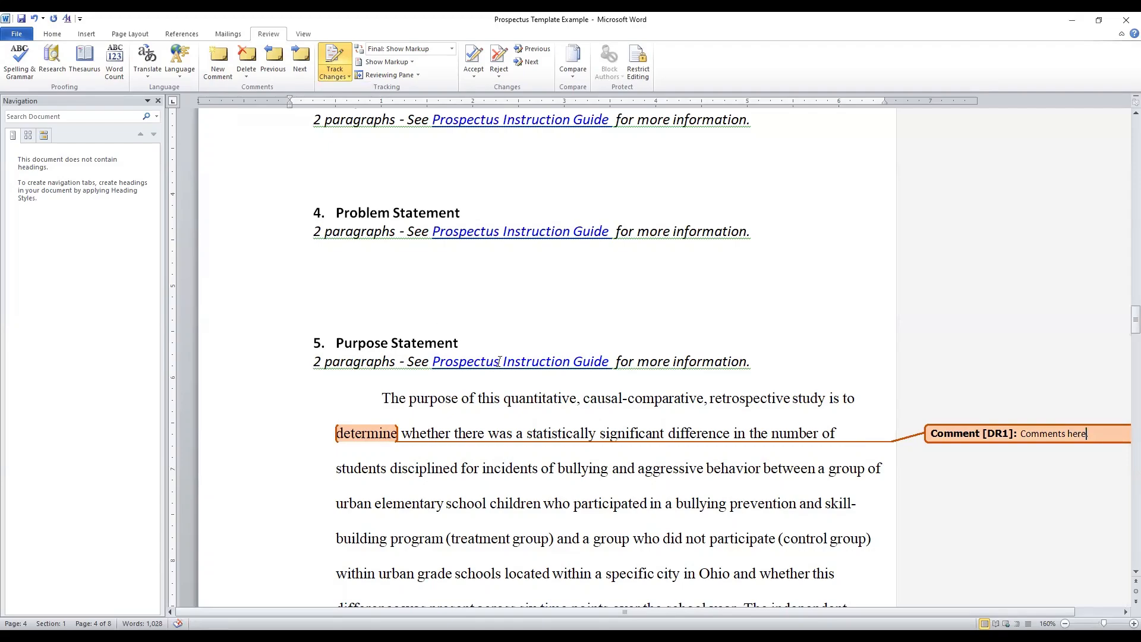
Indent the whole quoted bullying definition starting "Any intentional written" to a 1" left indent as a tracked formatting change
scroll(500, 361, "down", 10)
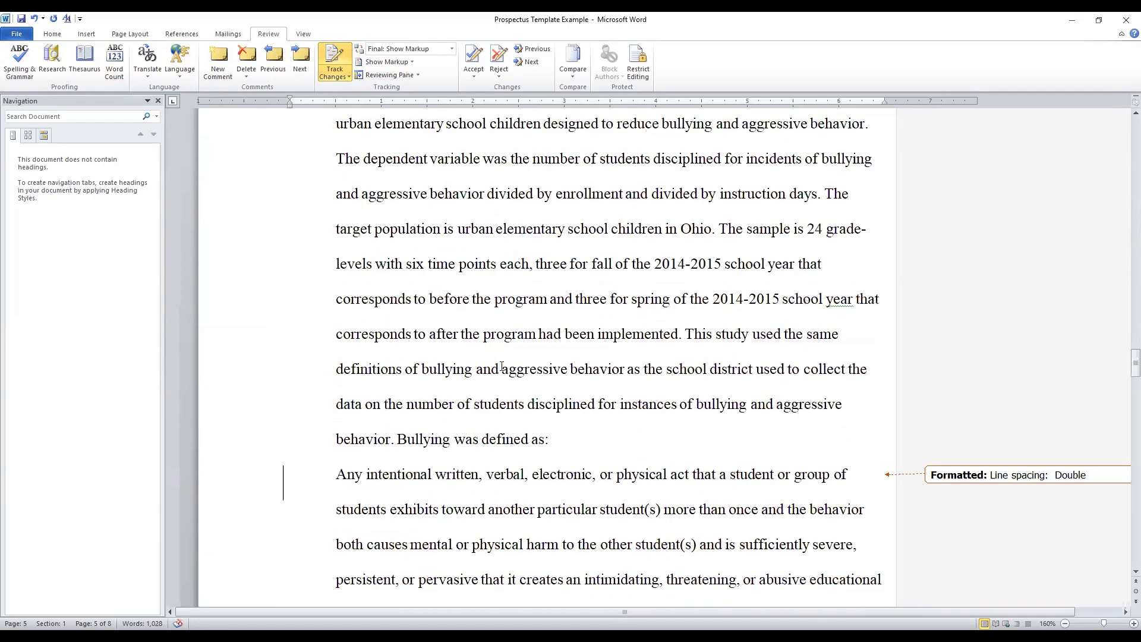
scroll(501, 366, "down", 2)
left_click(308, 339)
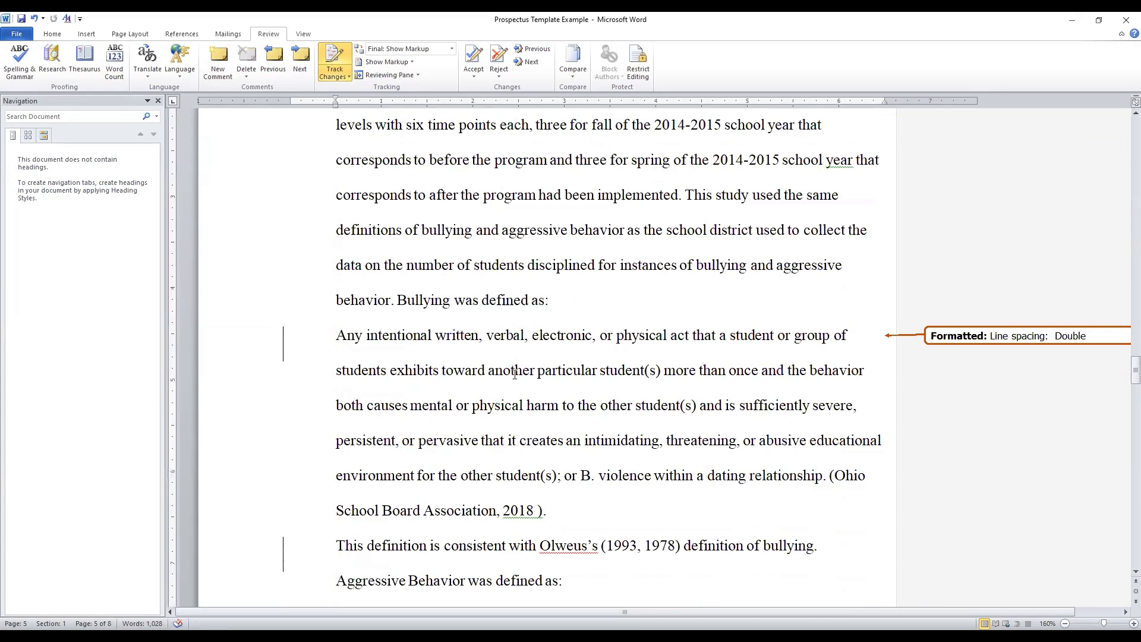
key("Tab")
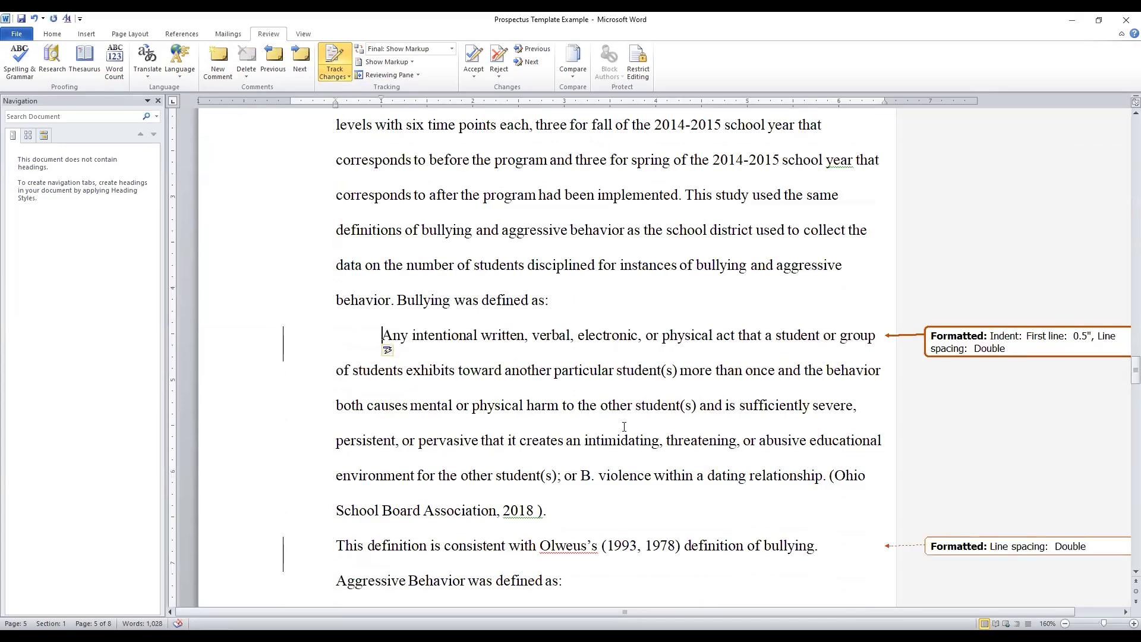
left_click(322, 373)
key("Tab")
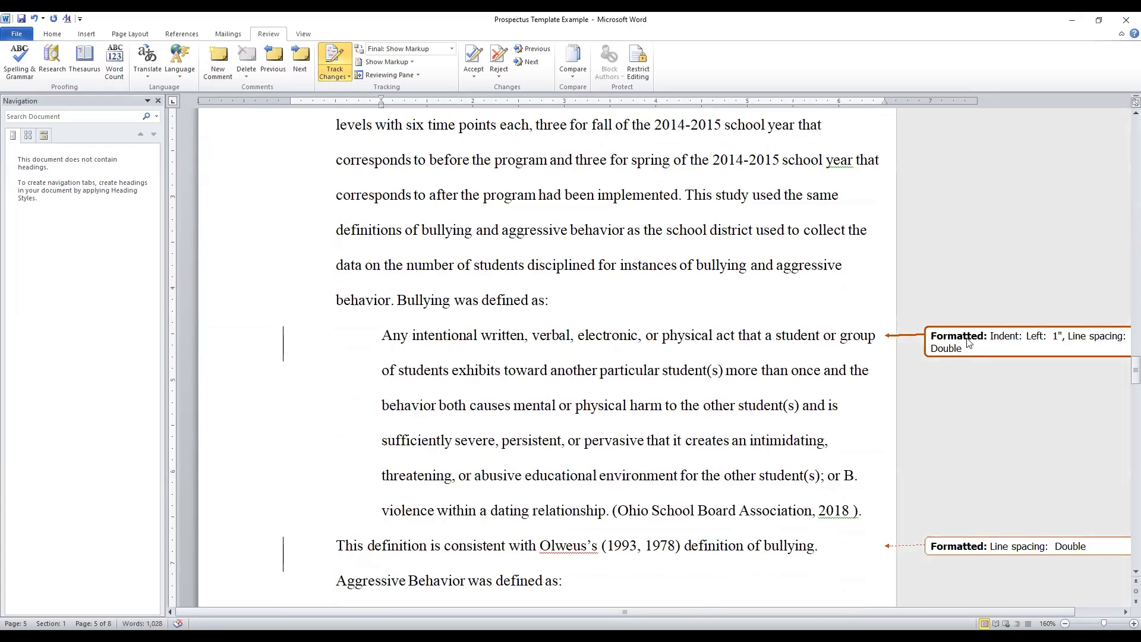
Show the vertical and horizontal layout choices for the Reviewing Pane
scroll(527, 413, "up", 6)
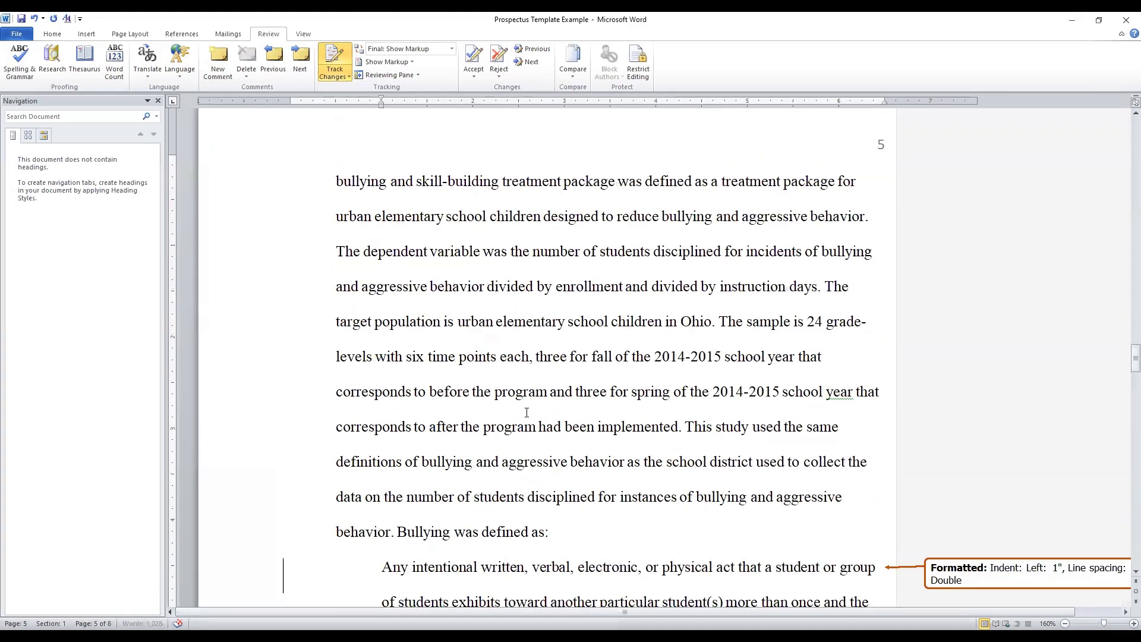
scroll(526, 413, "up", 3)
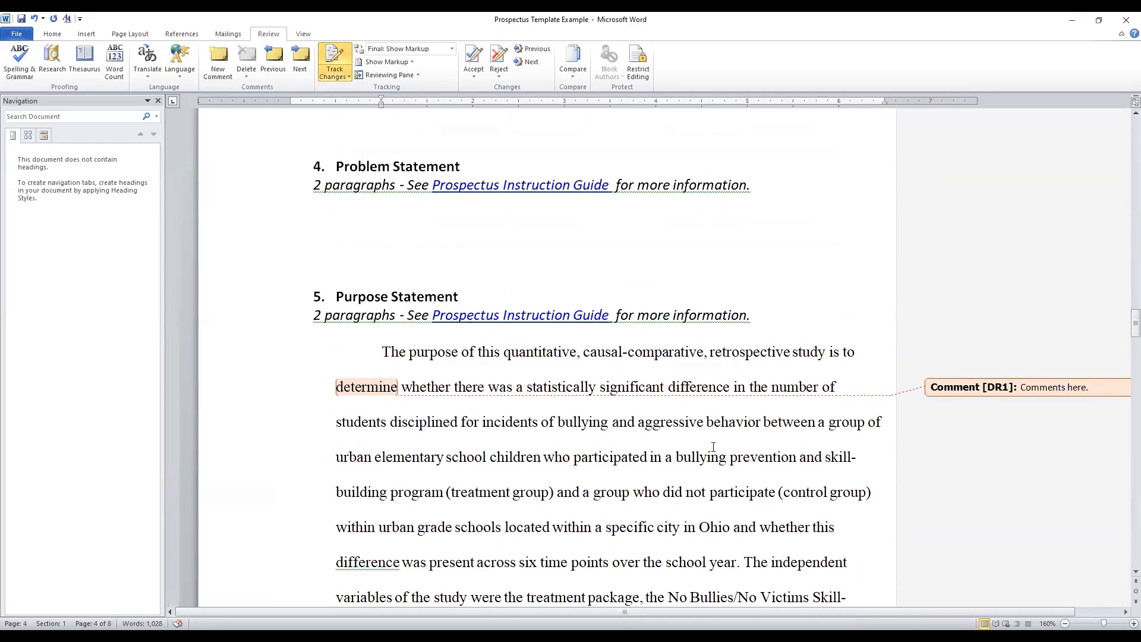
scroll(716, 446, "up", 3)
scroll(727, 445, "up", 3)
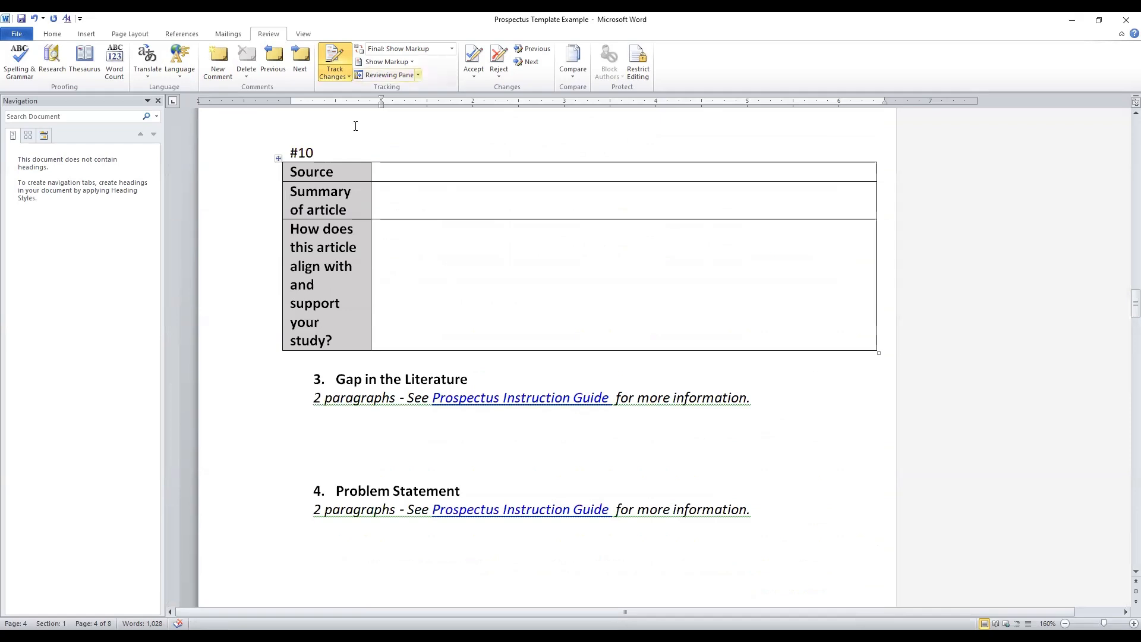
left_click(418, 75)
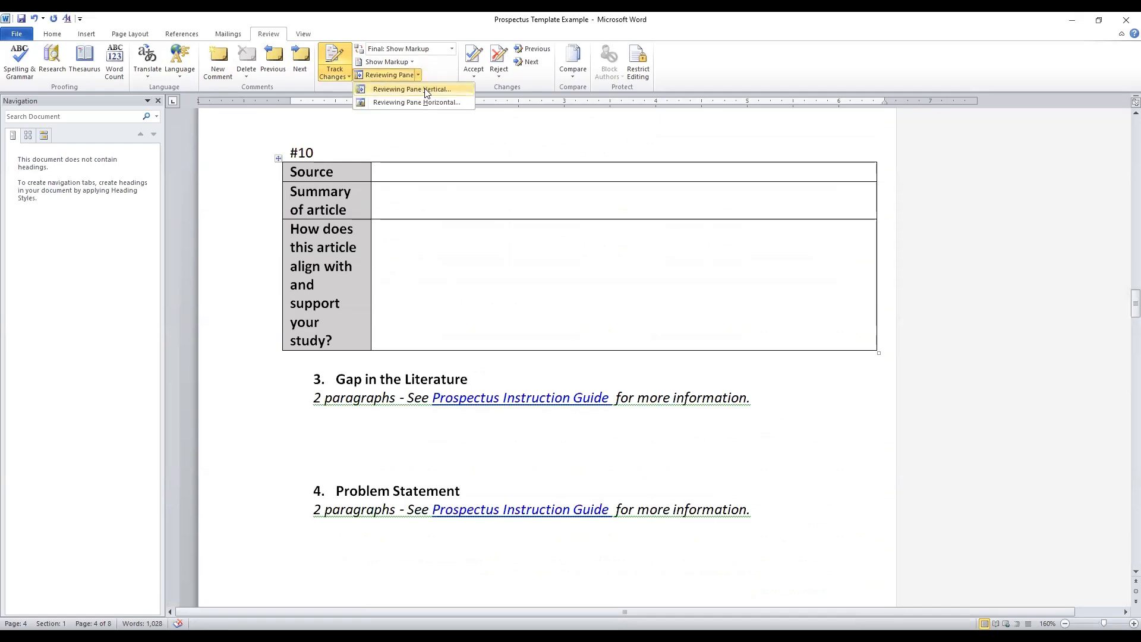